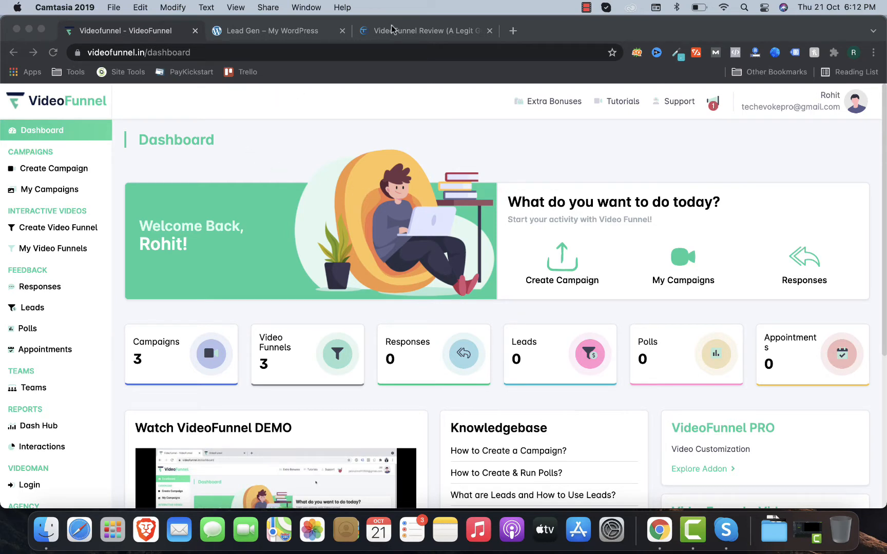
Step: Switch to the Lead Gen page preview and play its funnel video
scroll(170, 270, "down", 4)
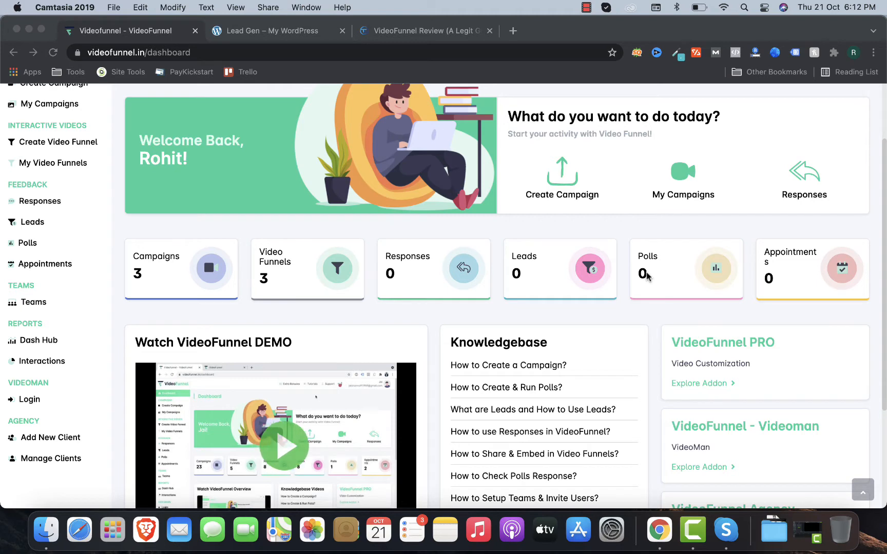
scroll(647, 276, "up", 3)
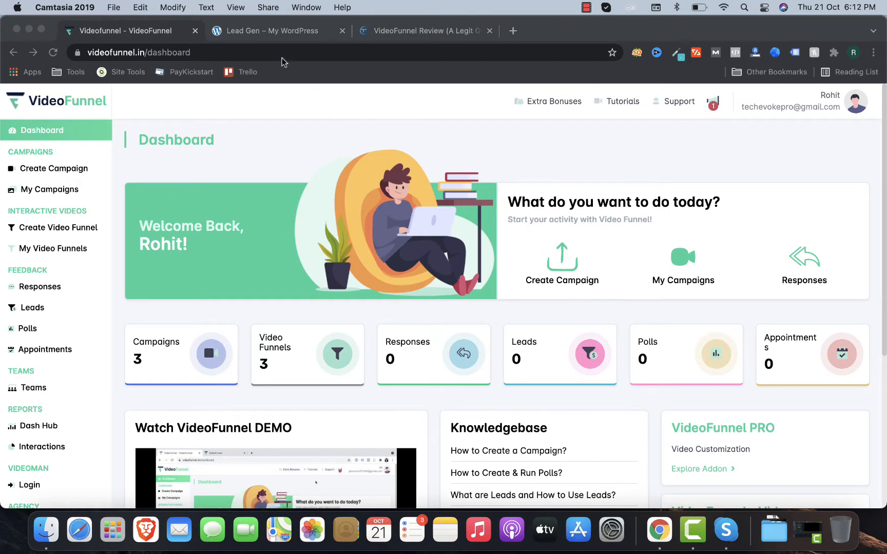
left_click(283, 35)
scroll(249, 195, "down", 1)
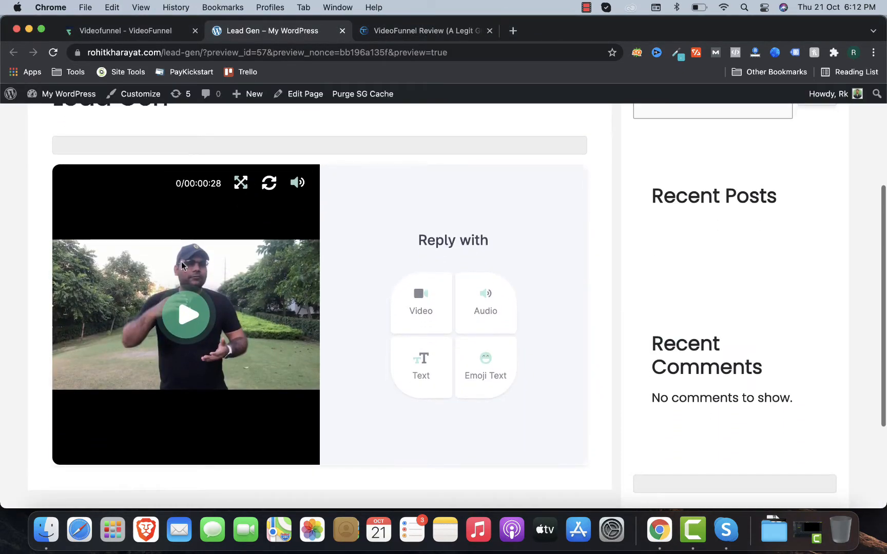
scroll(195, 172, "up", 2)
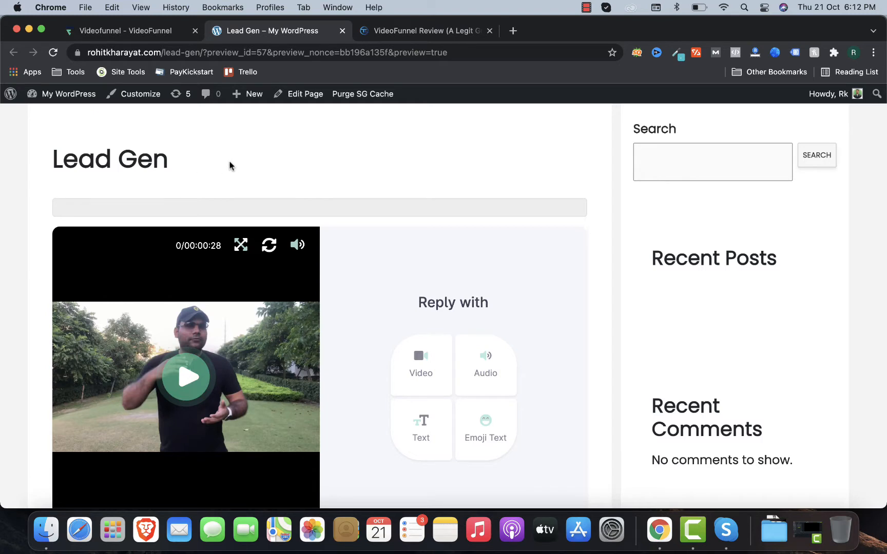
scroll(201, 169, "down", 3)
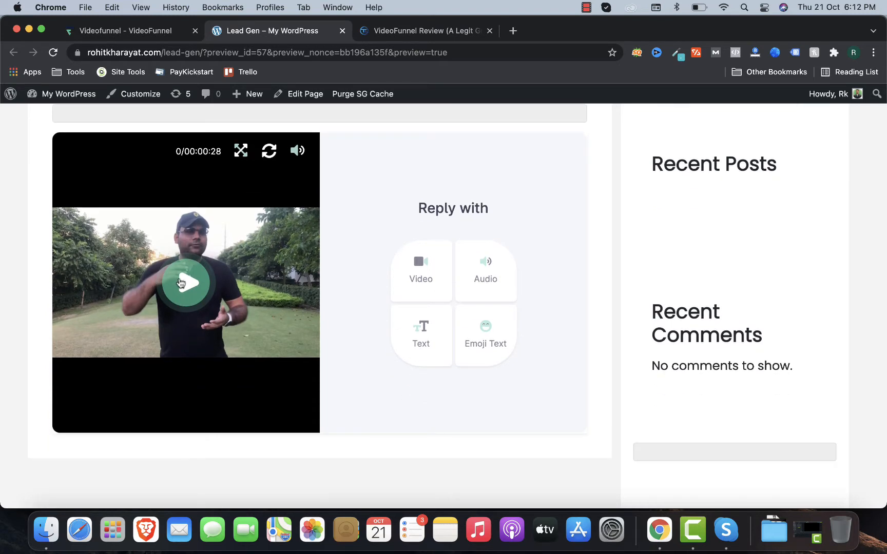
left_click(184, 283)
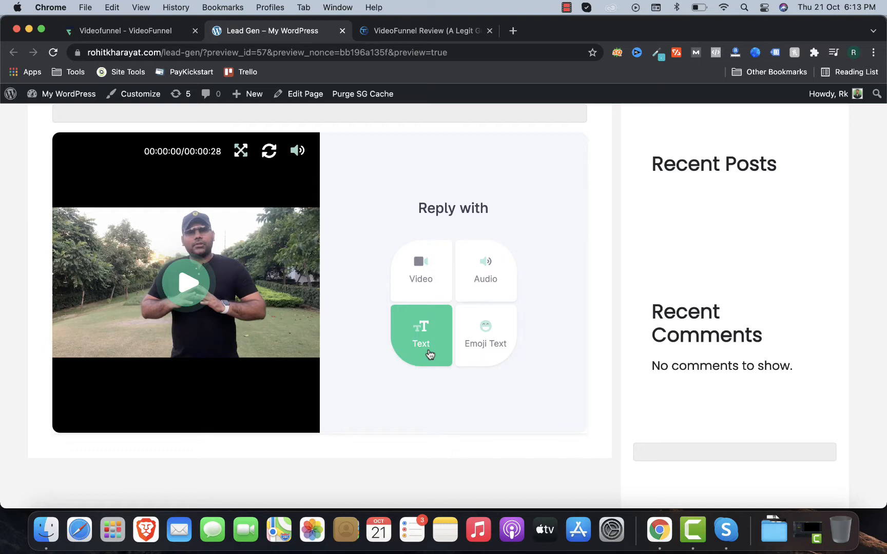
Step: Send the text reply 'yeye' to the video
left_click(429, 354)
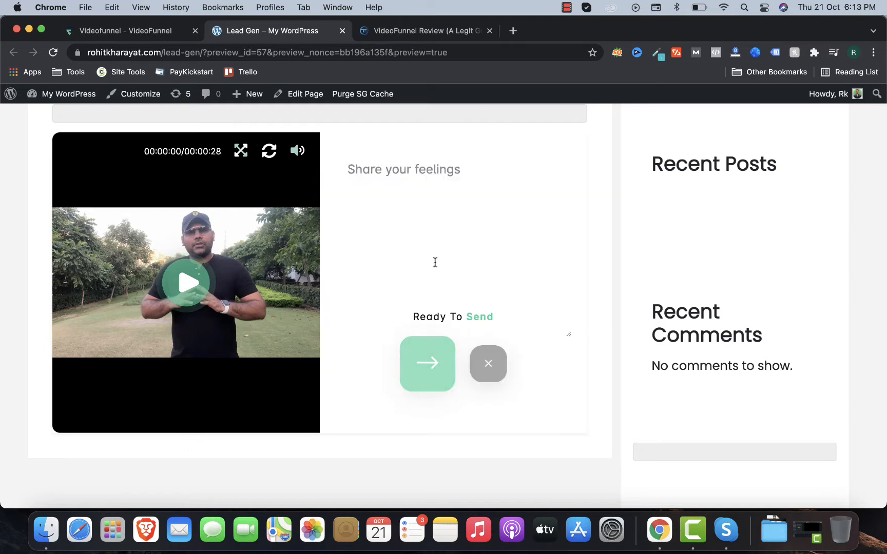
type("yeye")
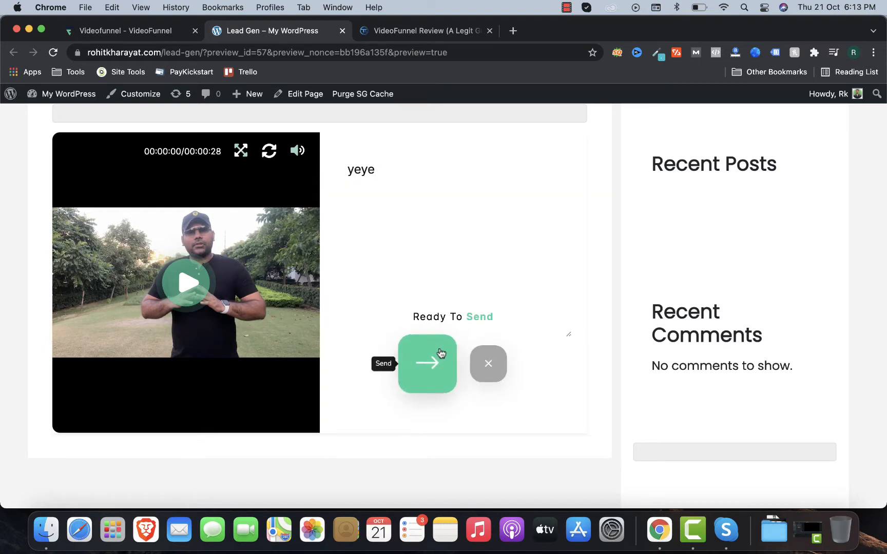
left_click(439, 354)
Step: Fill in the responder's name and email address and submit them
left_click(398, 256)
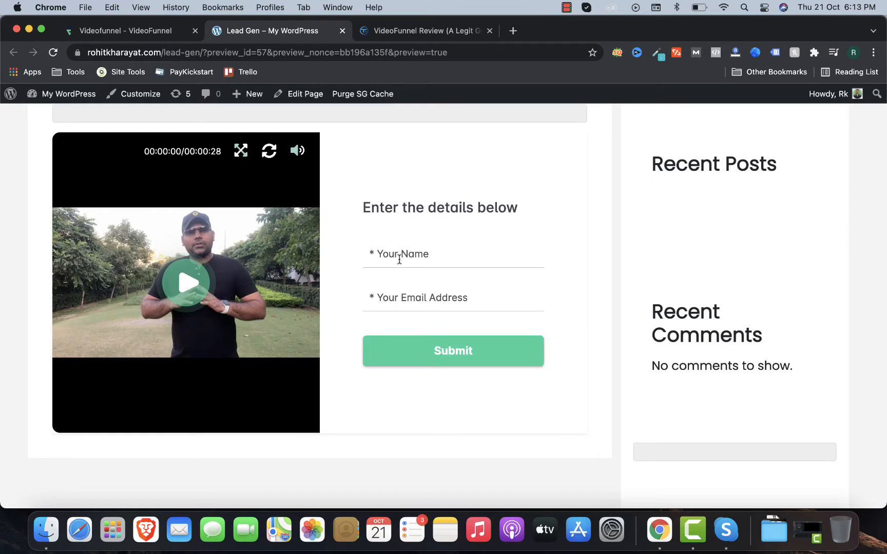
type("rohti")
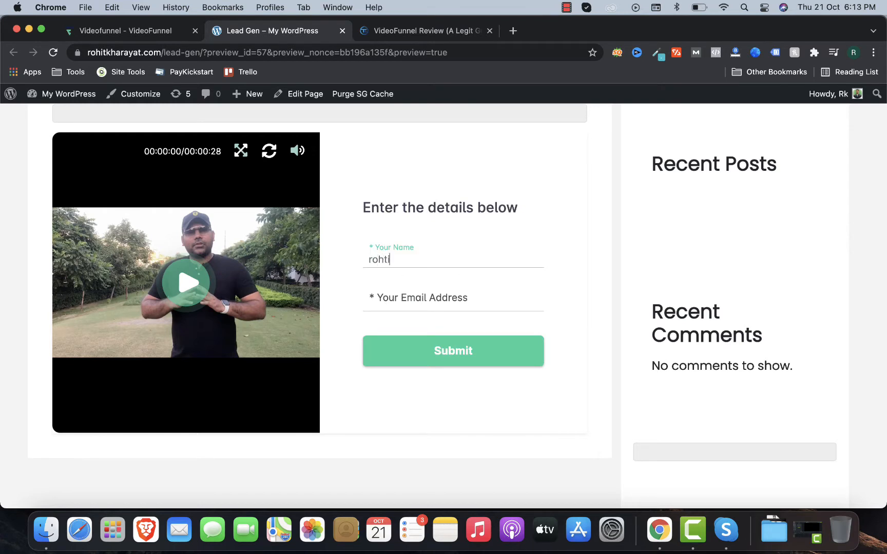
left_click(399, 296)
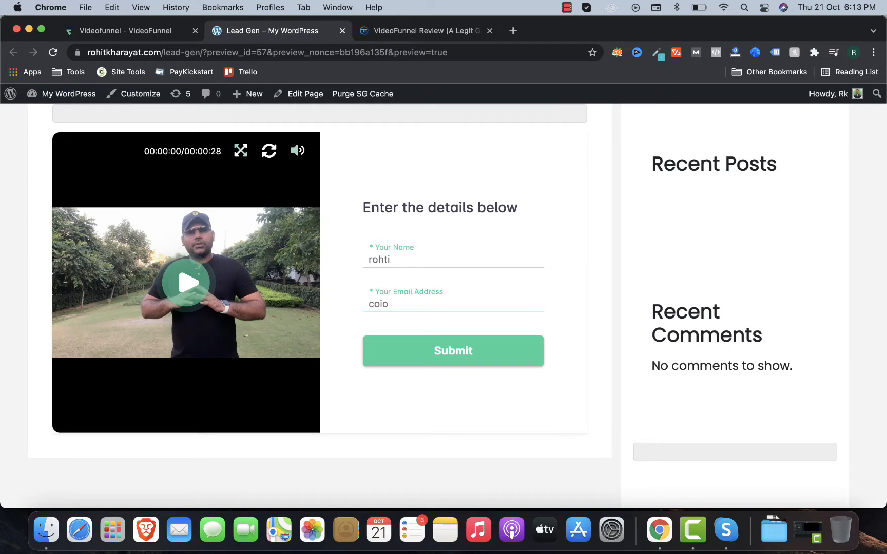
left_click(410, 363)
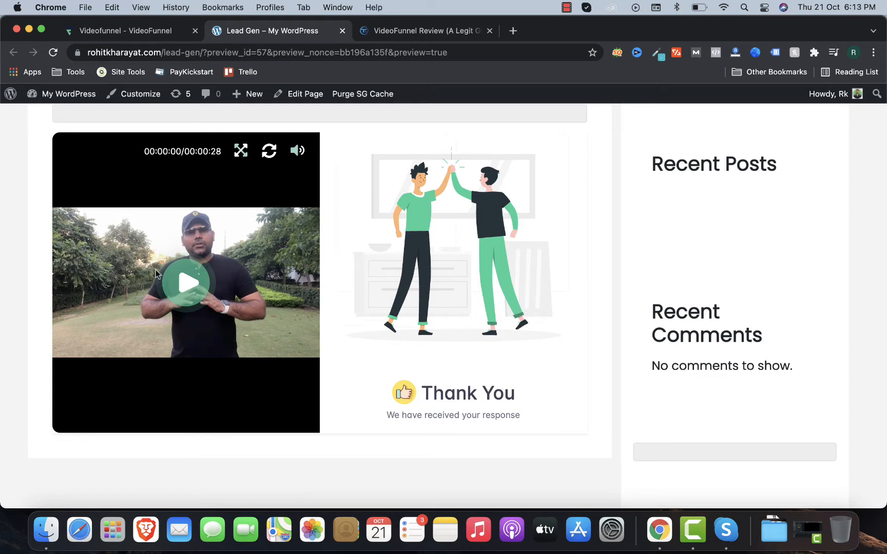
Step: Scroll through the VideoFunnel Review article's OTOs, pros and cons, steps and features
left_click(144, 29)
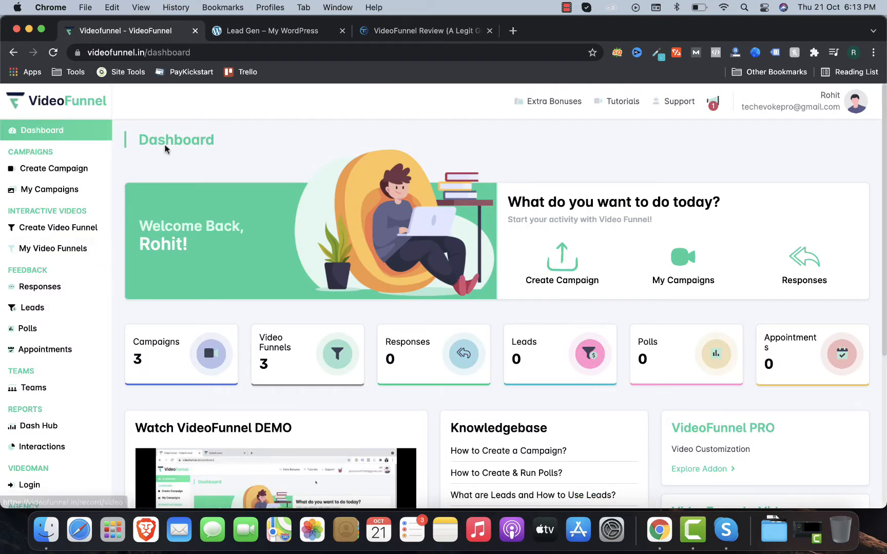
left_click(405, 37)
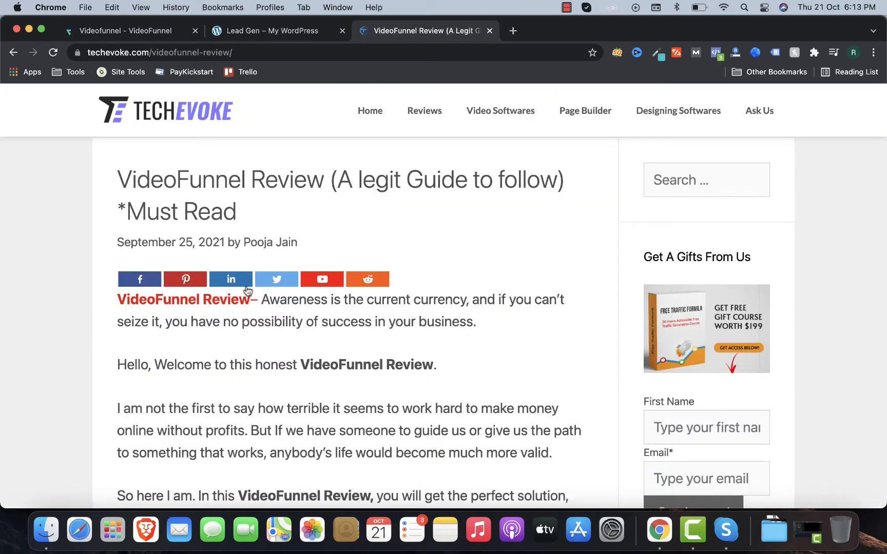
scroll(245, 291, "down", 5)
scroll(180, 328, "down", 15)
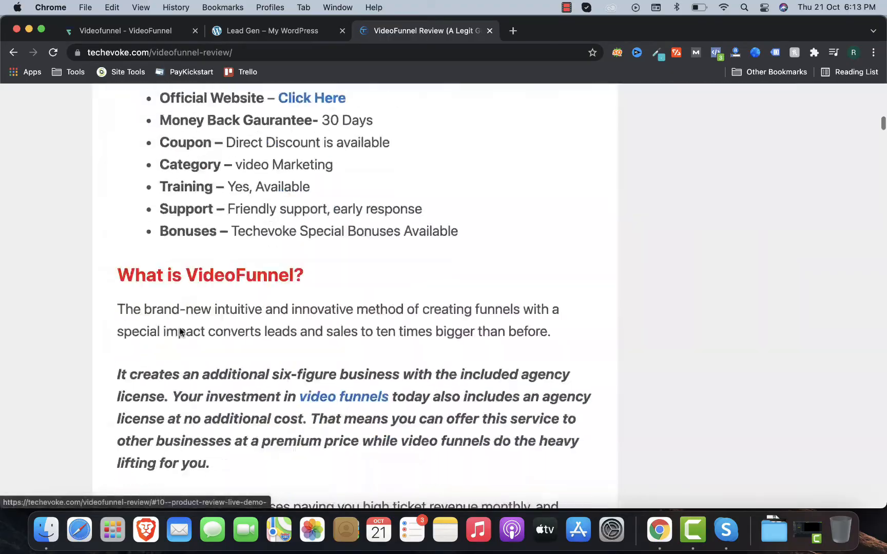
scroll(180, 331, "down", 20)
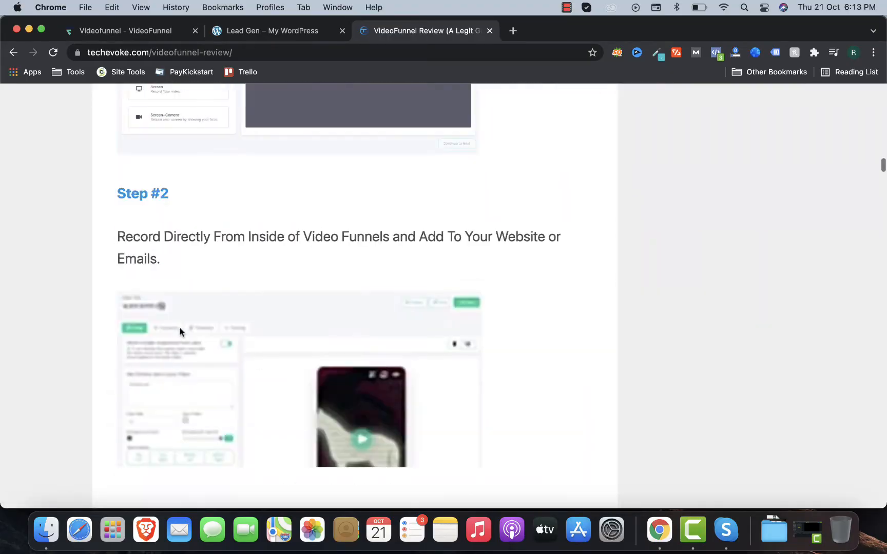
scroll(179, 332, "down", 20)
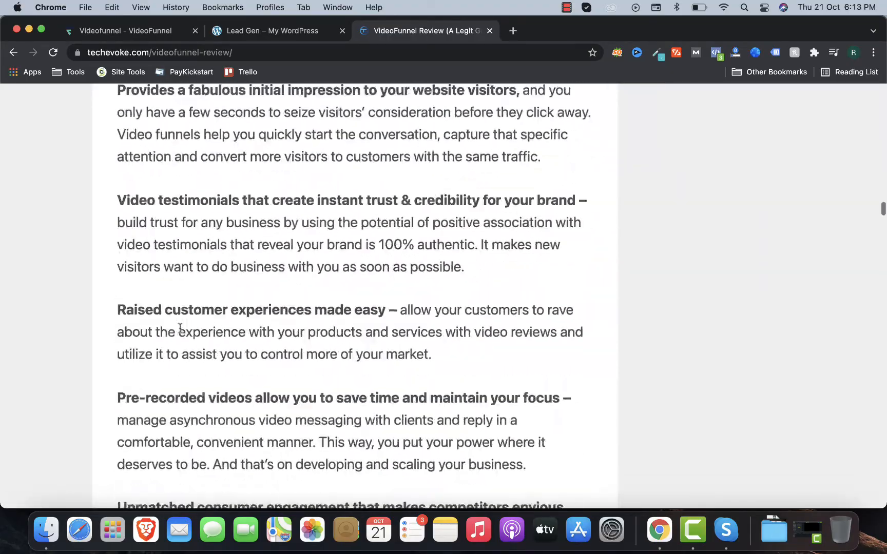
scroll(178, 328, "down", 15)
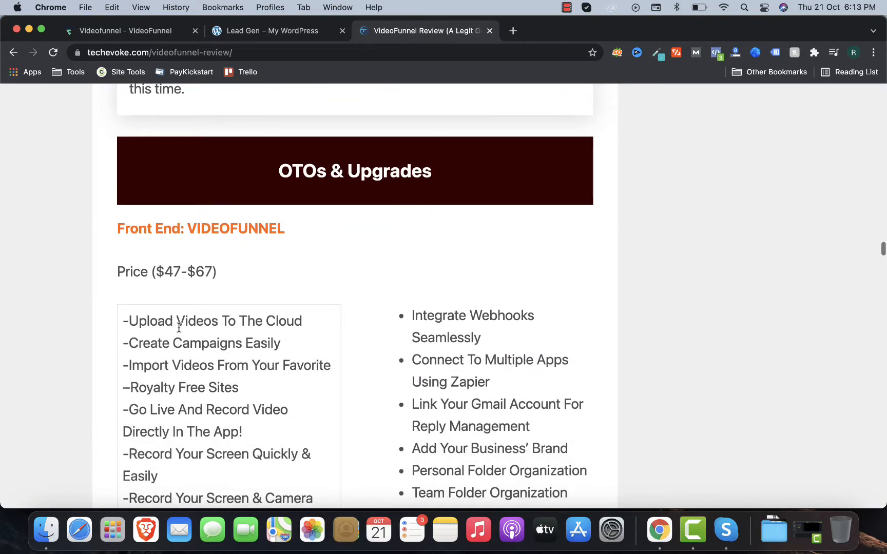
scroll(210, 254, "down", 2)
scroll(206, 252, "down", 12)
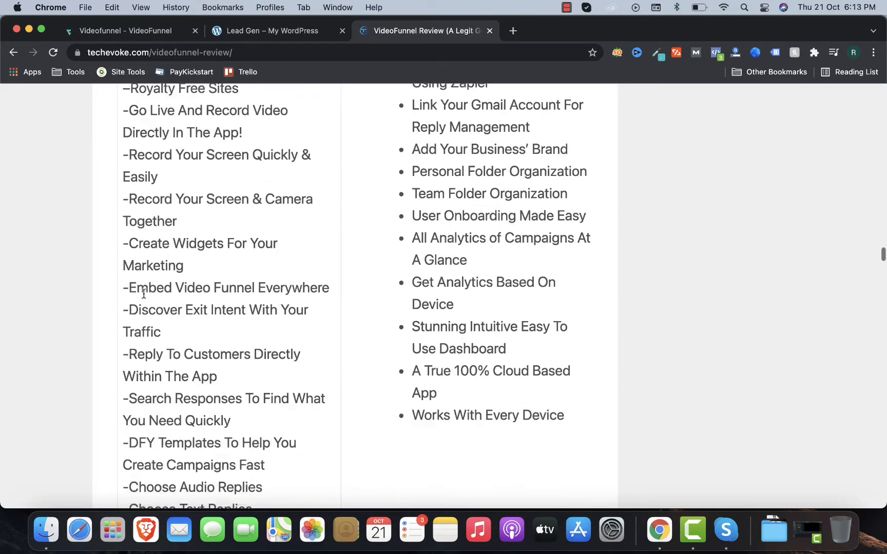
scroll(143, 297, "down", 15)
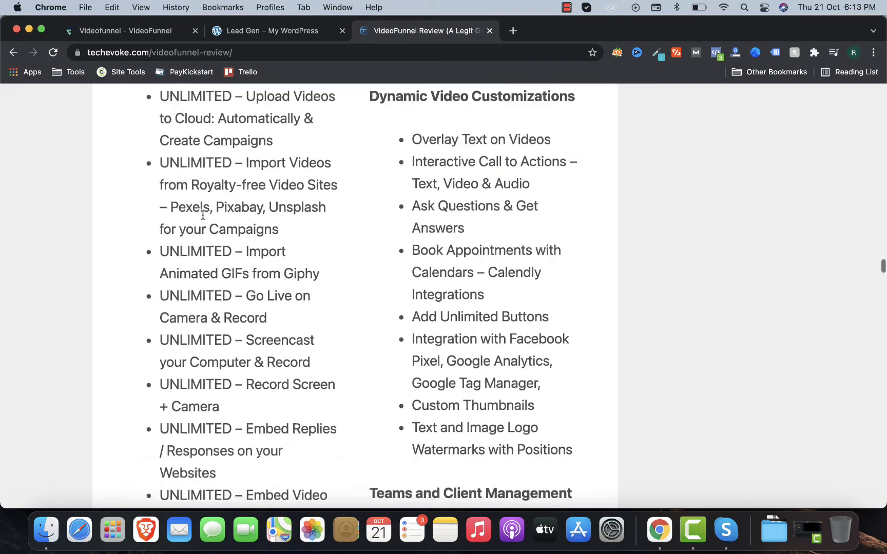
scroll(203, 219, "down", 20)
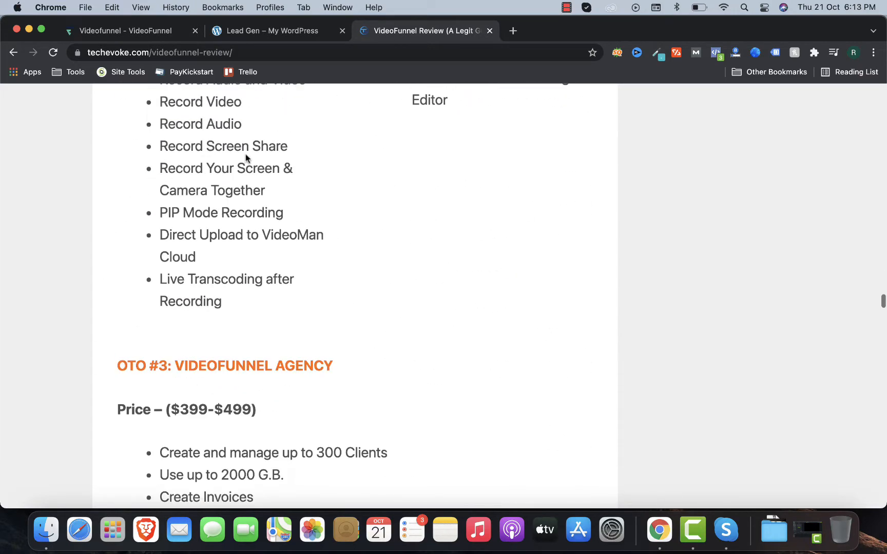
scroll(245, 158, "up", 10)
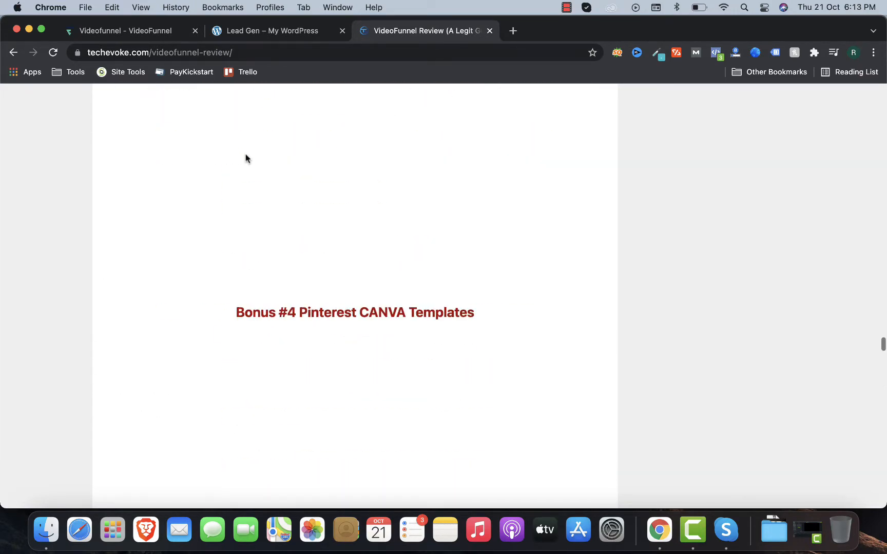
scroll(245, 158, "up", 10)
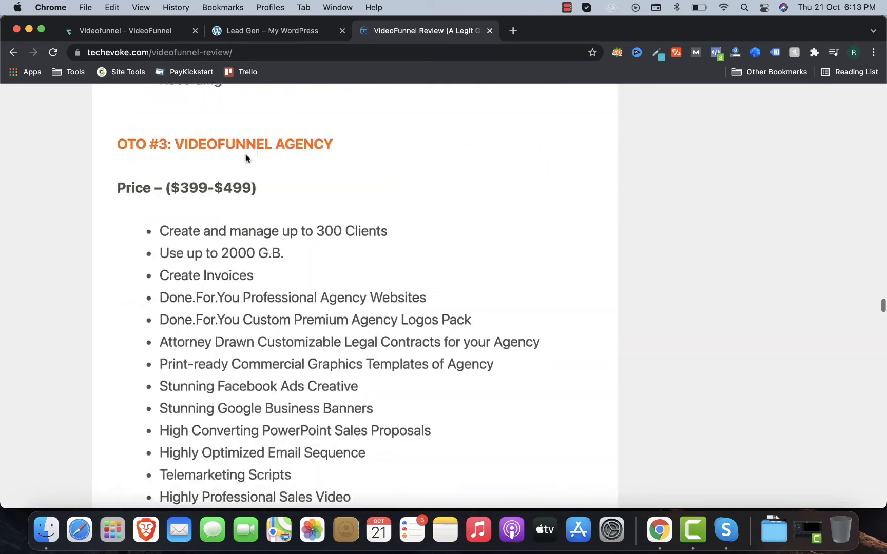
scroll(342, 406, "down", 3)
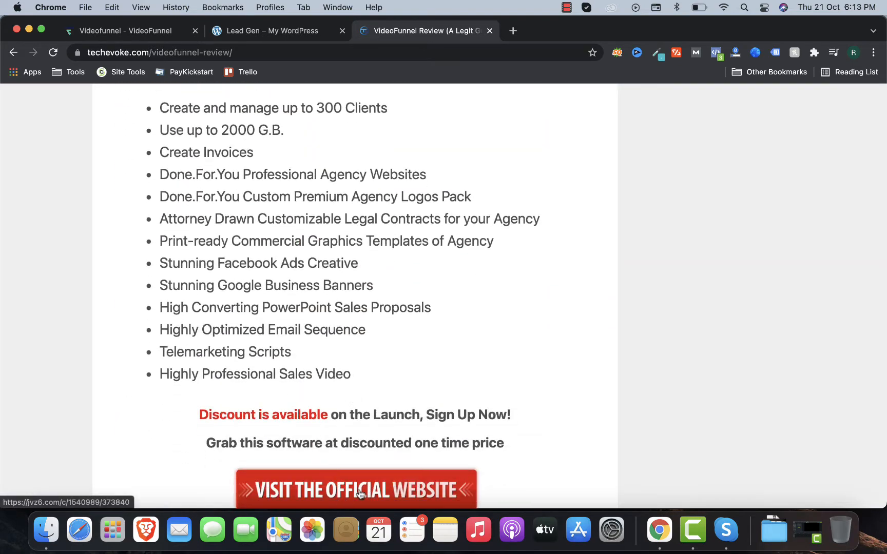
scroll(364, 493, "up", 10)
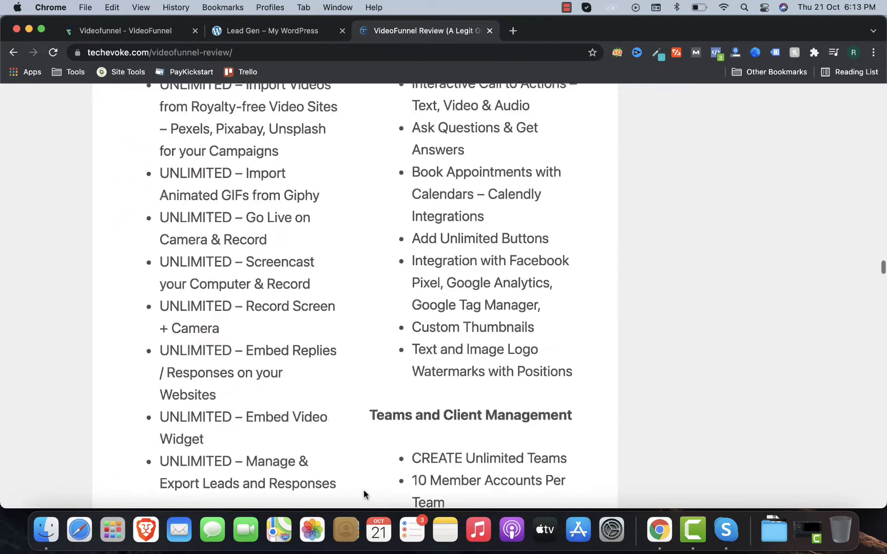
scroll(364, 494, "down", 15)
scroll(363, 494, "down", 20)
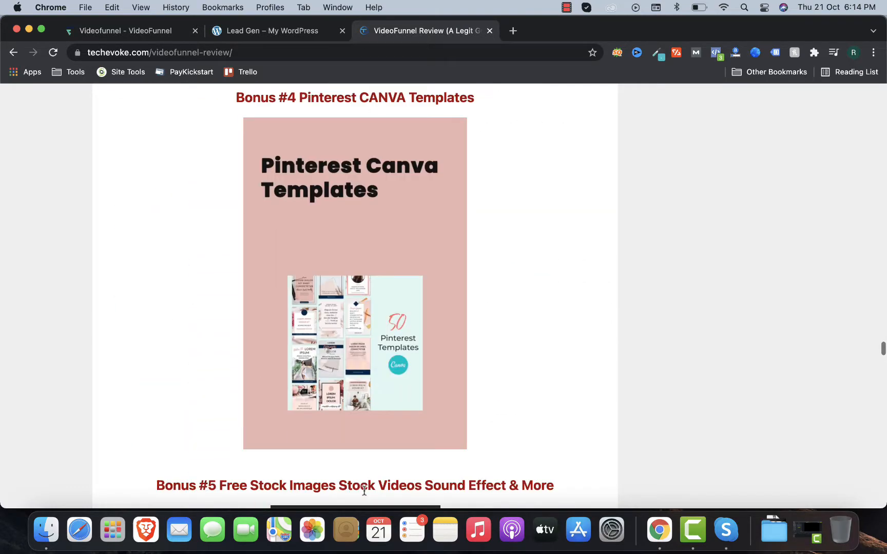
scroll(364, 494, "down", 15)
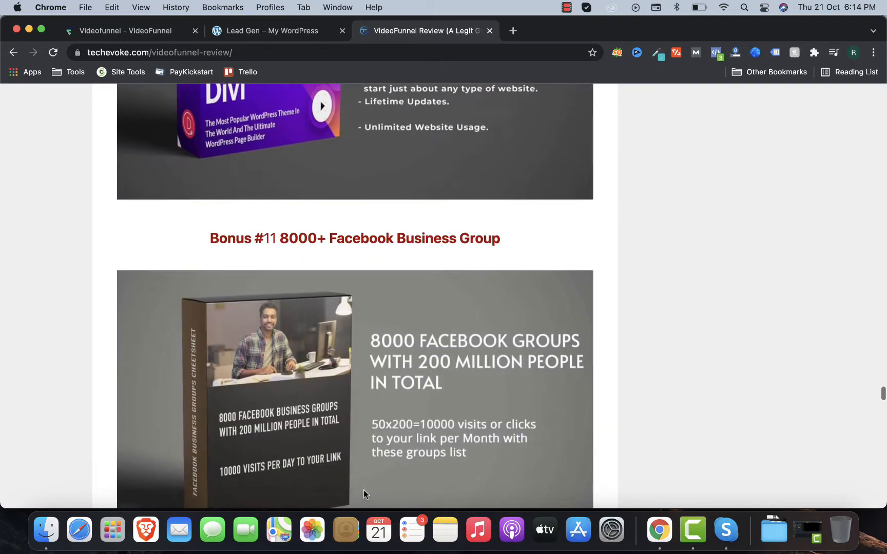
scroll(364, 494, "up", 20)
scroll(363, 493, "up", 20)
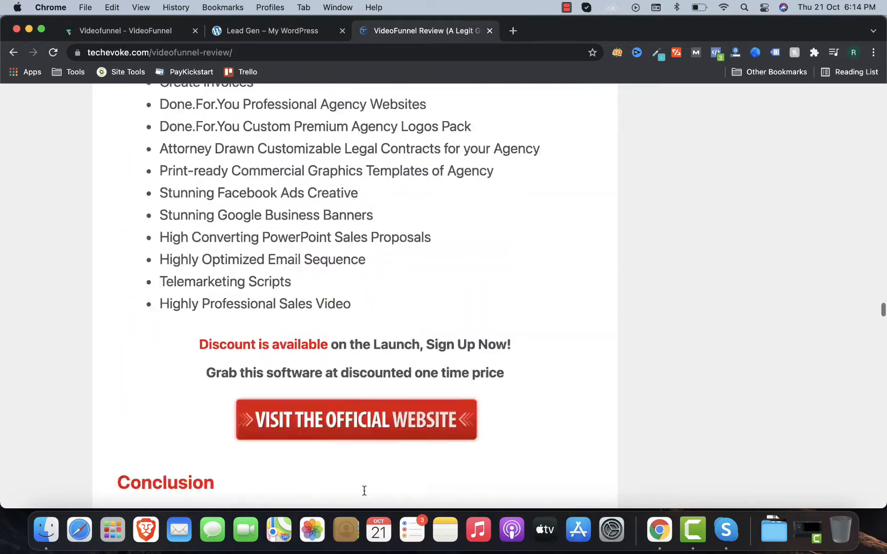
scroll(364, 494, "up", 20)
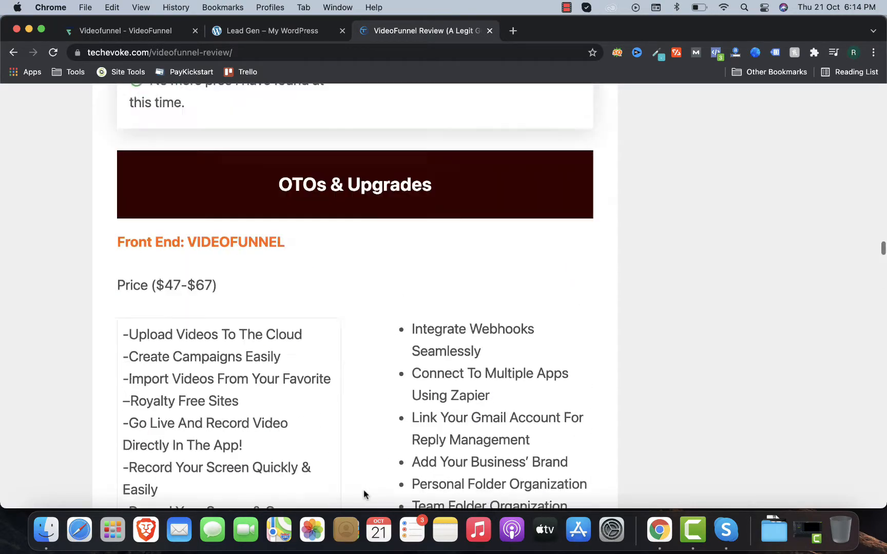
scroll(386, 233, "up", 5)
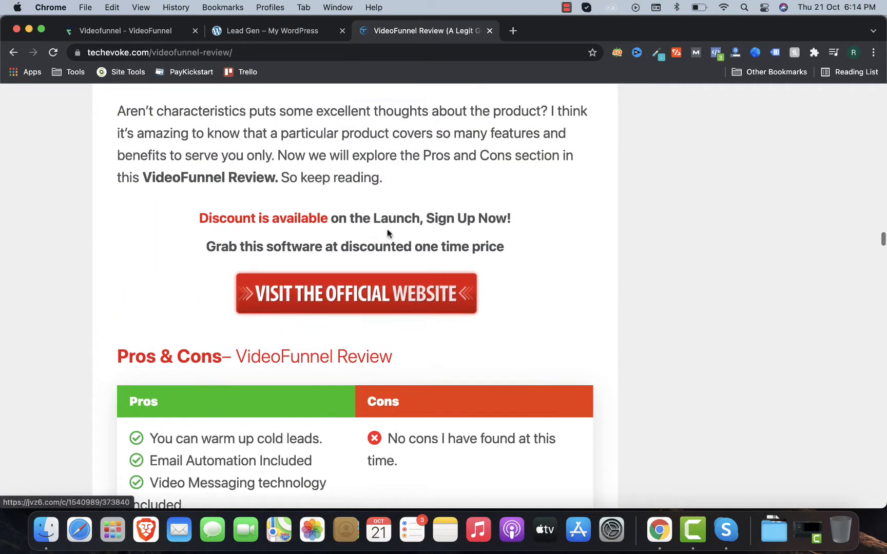
scroll(424, 278, "up", 20)
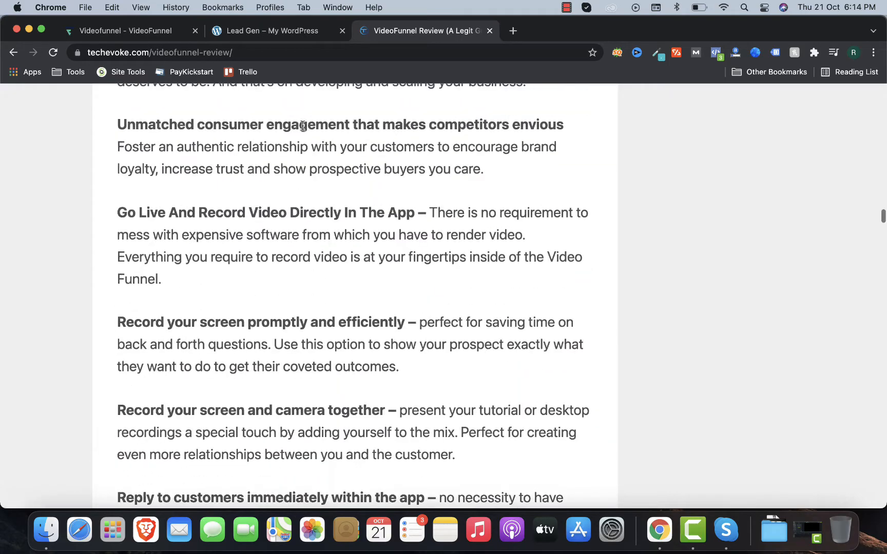
scroll(302, 125, "up", 10)
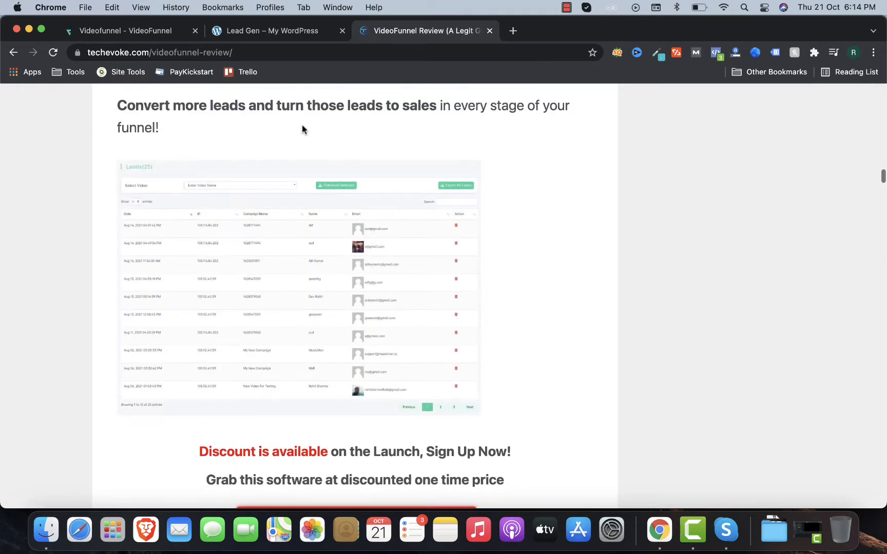
scroll(302, 124, "up", 15)
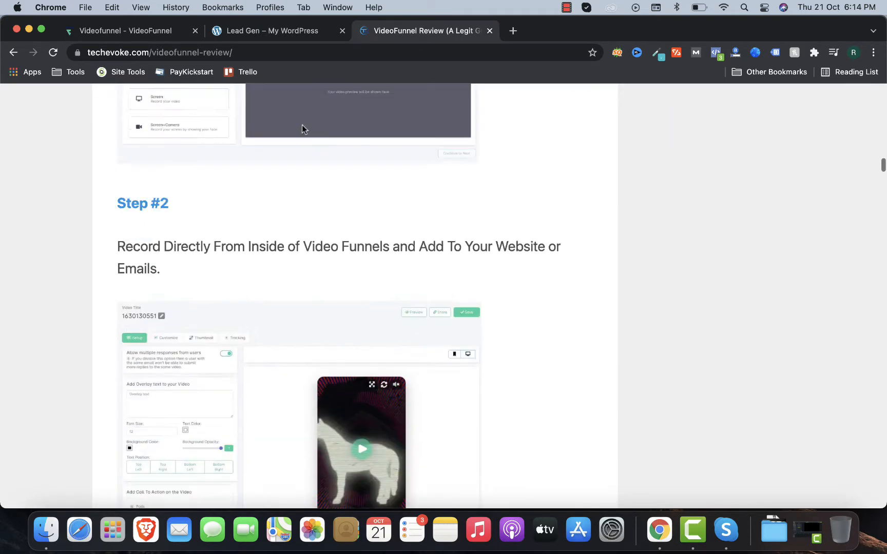
scroll(303, 126, "up", 20)
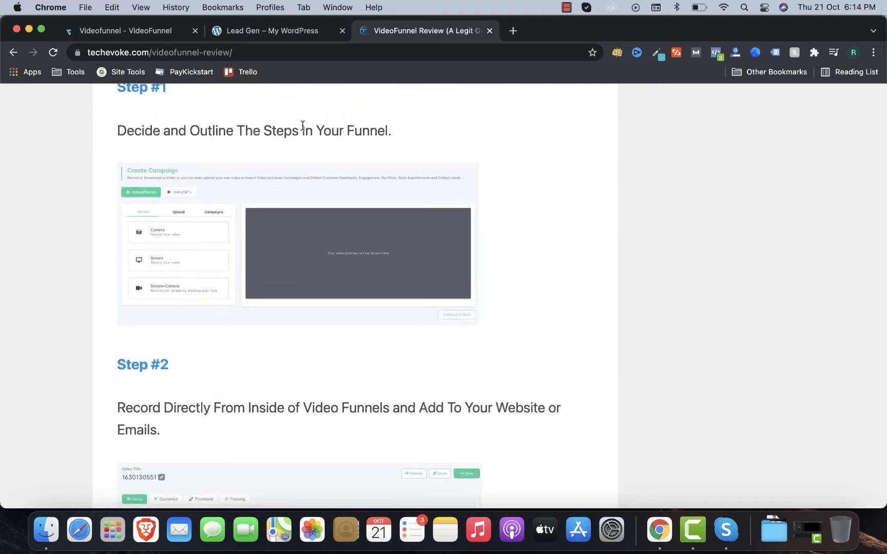
scroll(303, 126, "up", 20)
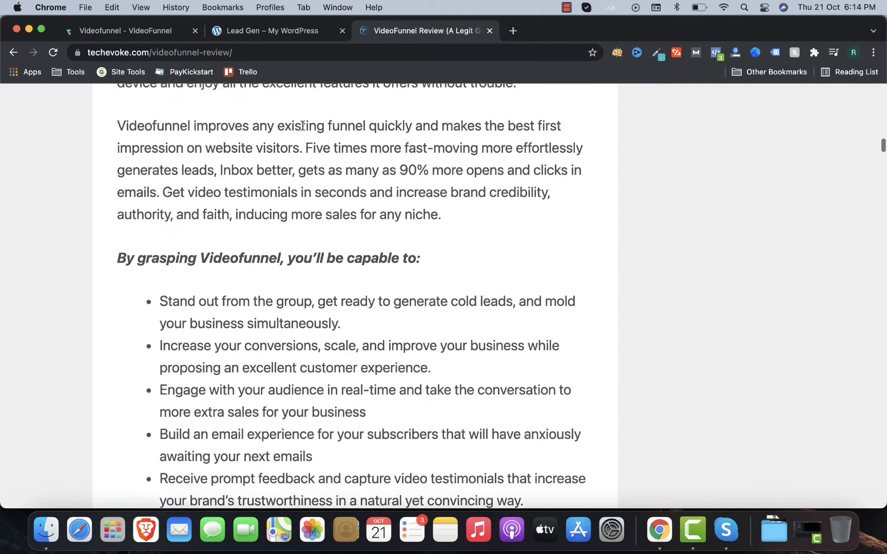
Step: Open the dashboard's Extra Bonuses link in a new tab and view it
left_click(167, 32)
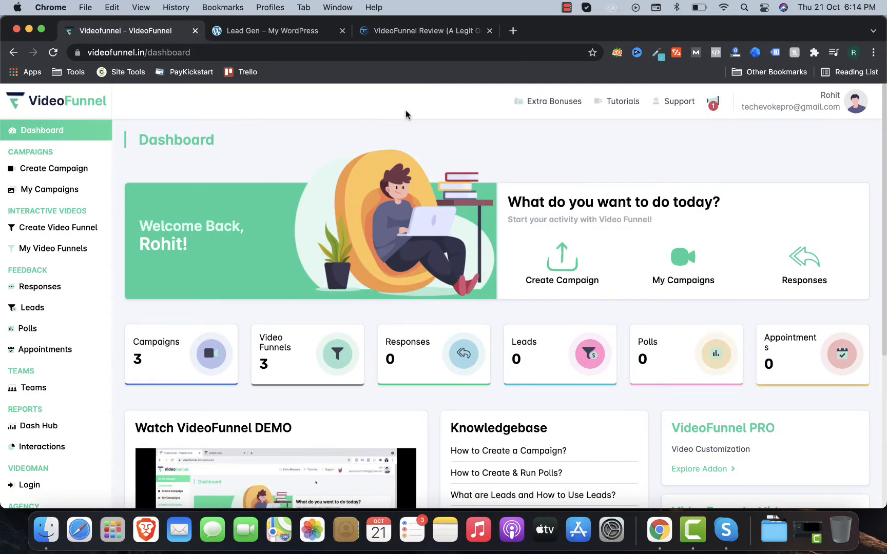
right_click(552, 110)
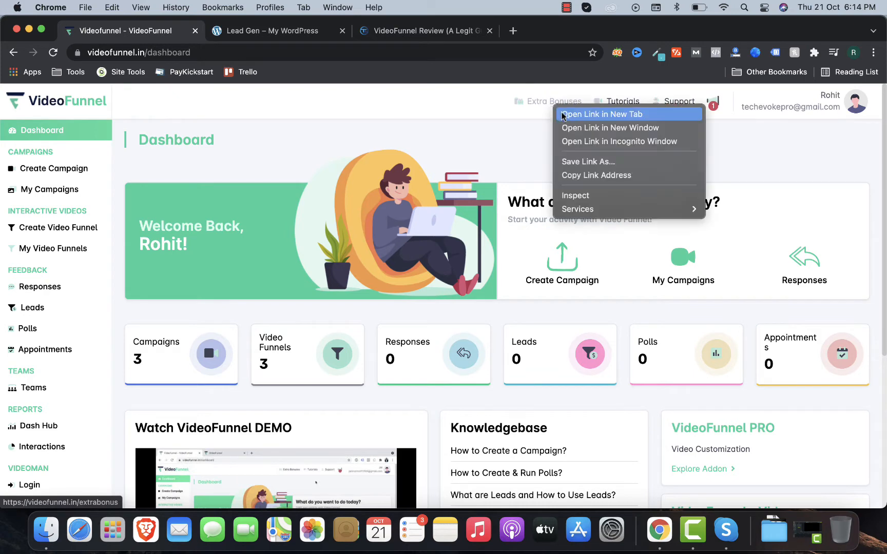
left_click(565, 115)
left_click(255, 37)
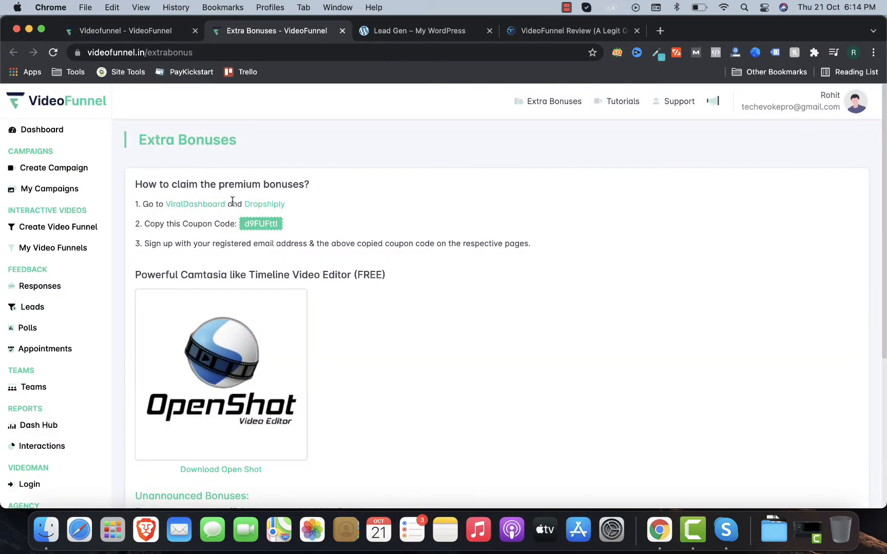
Step: Browse the VideoFunnel tutorial videos, then start creating a new campaign
left_click(129, 41)
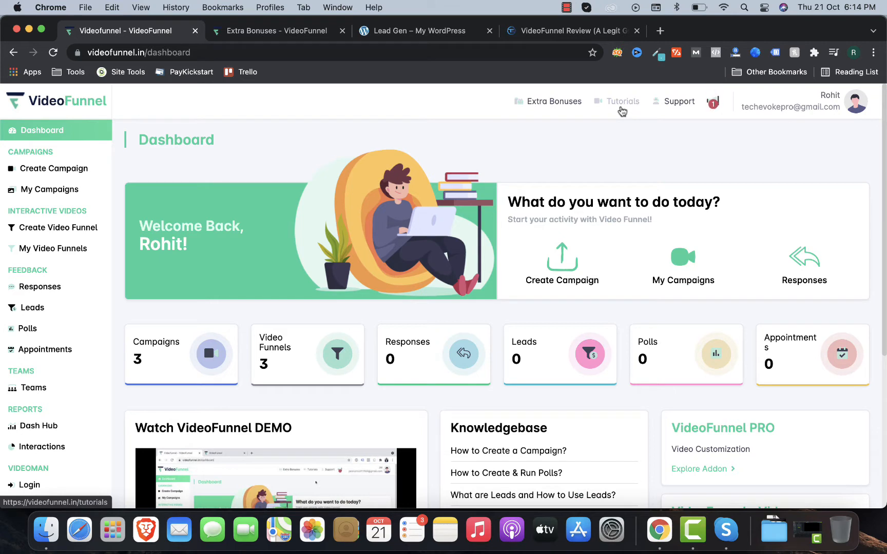
left_click(622, 102)
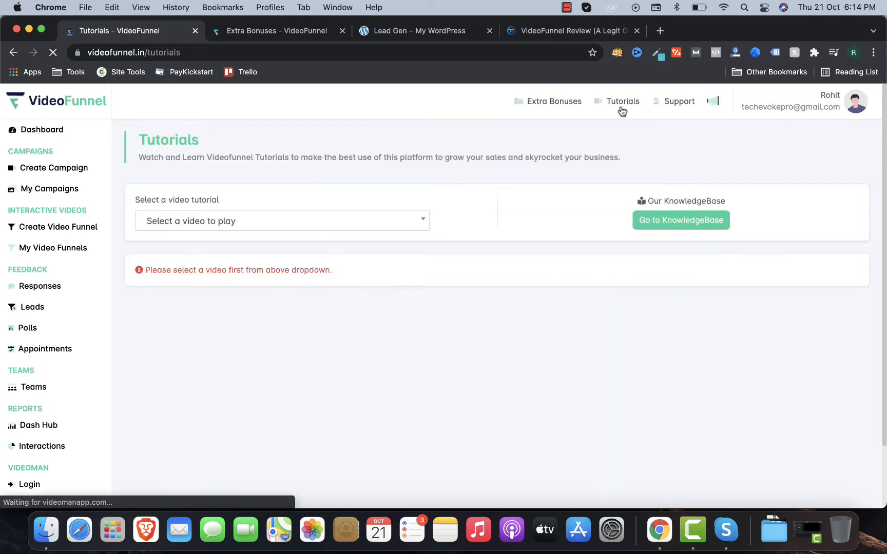
left_click(359, 228)
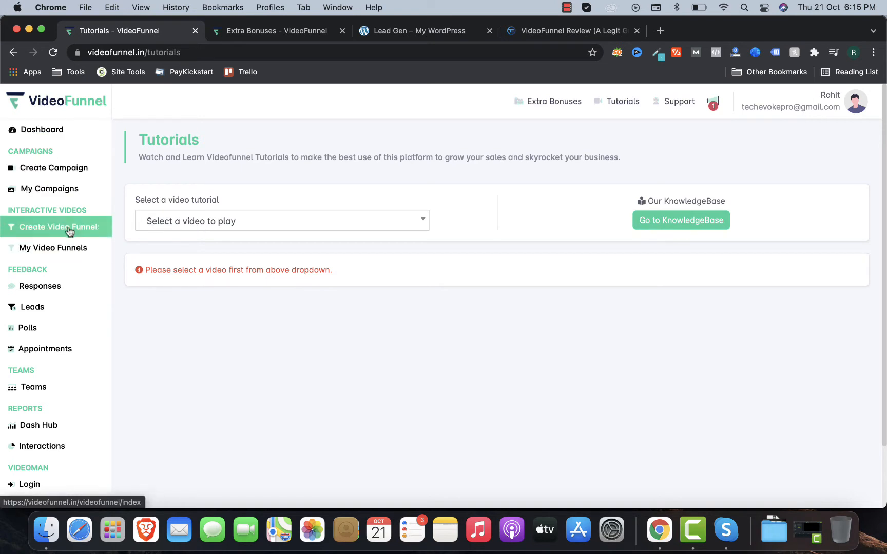
left_click(48, 169)
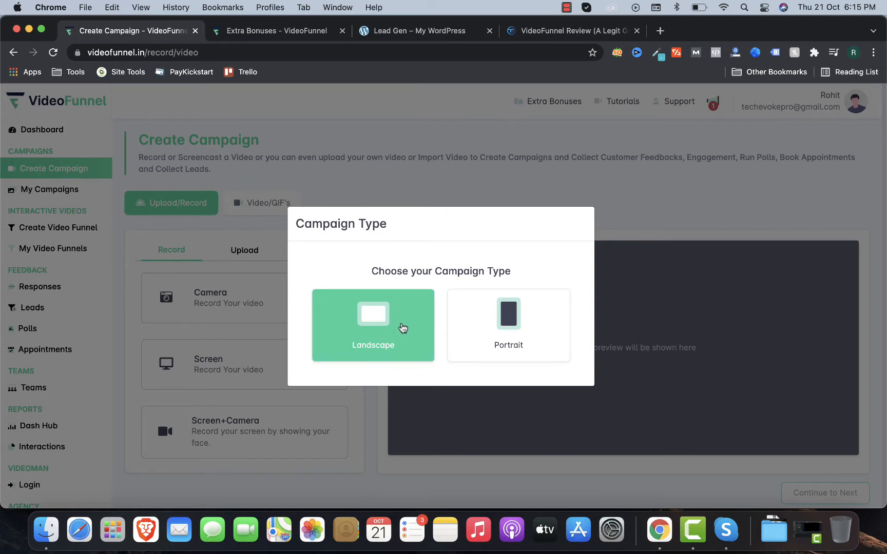
Step: Pick Landscape as the campaign type and look at the Upload, Campaigns and Video/GIF sources
left_click(402, 321)
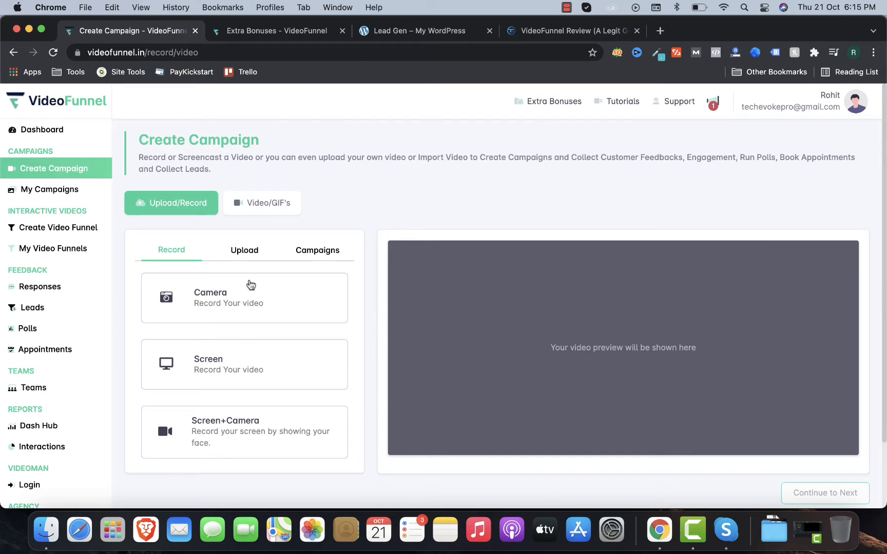
left_click(266, 255)
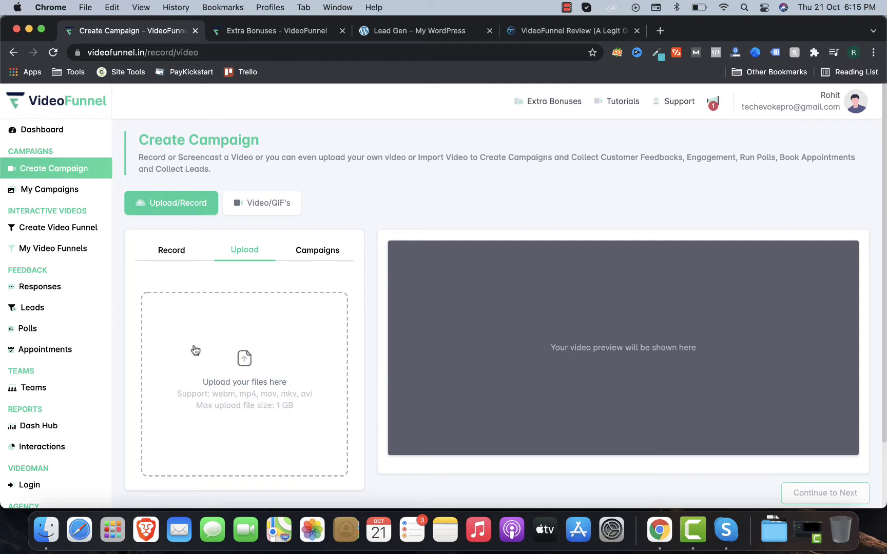
left_click(313, 250)
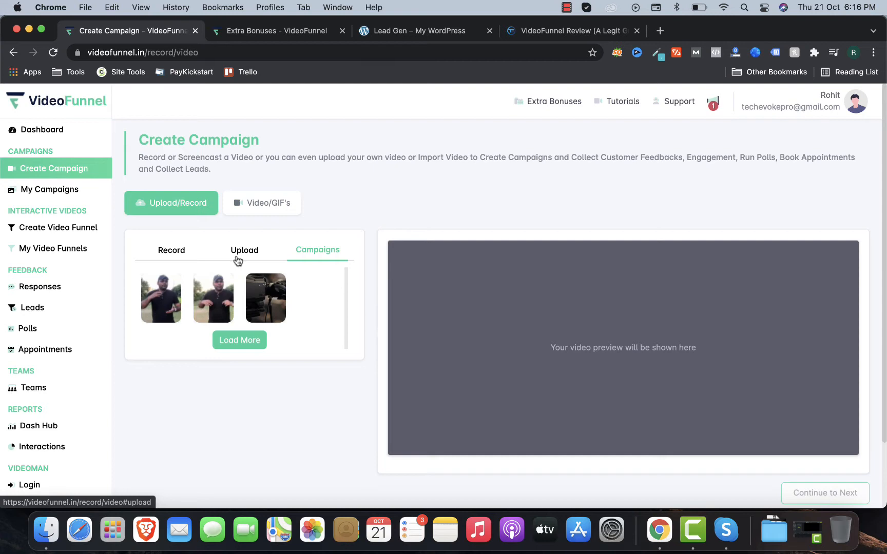
left_click(263, 211)
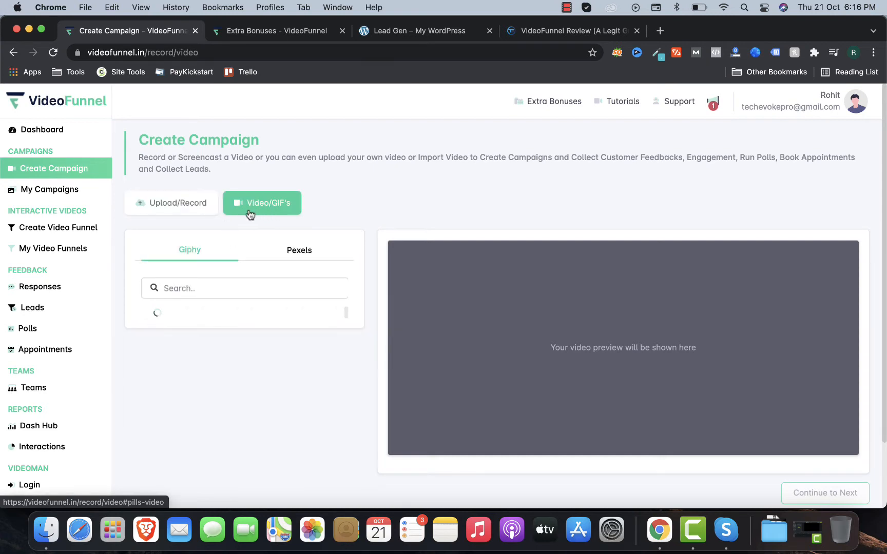
Step: Look through the Pexels stock videos, then return to the earlier campaign videos list
left_click(280, 255)
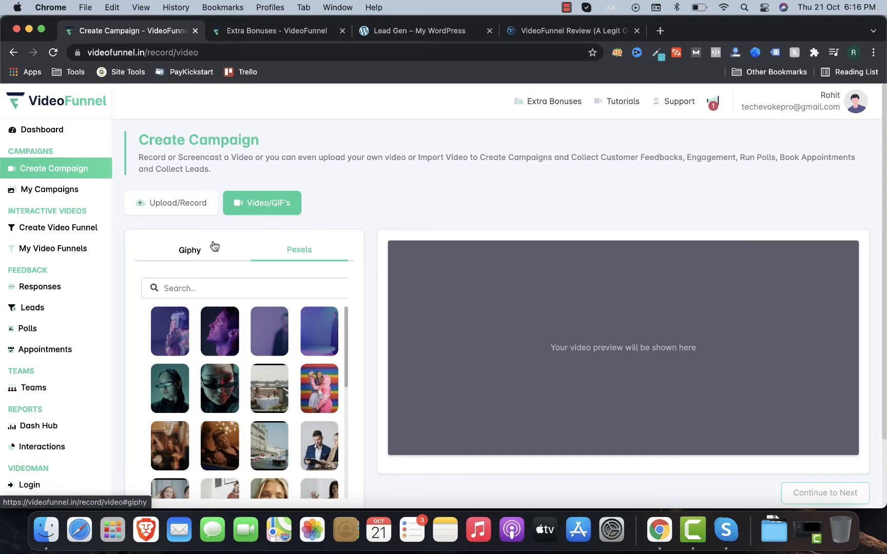
left_click(192, 201)
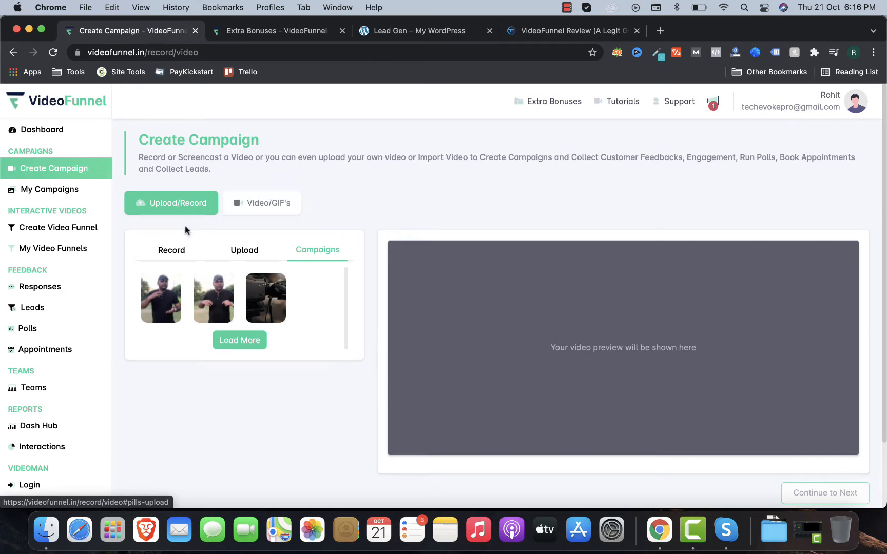
Step: Preview the second video from earlier campaigns
left_click(232, 247)
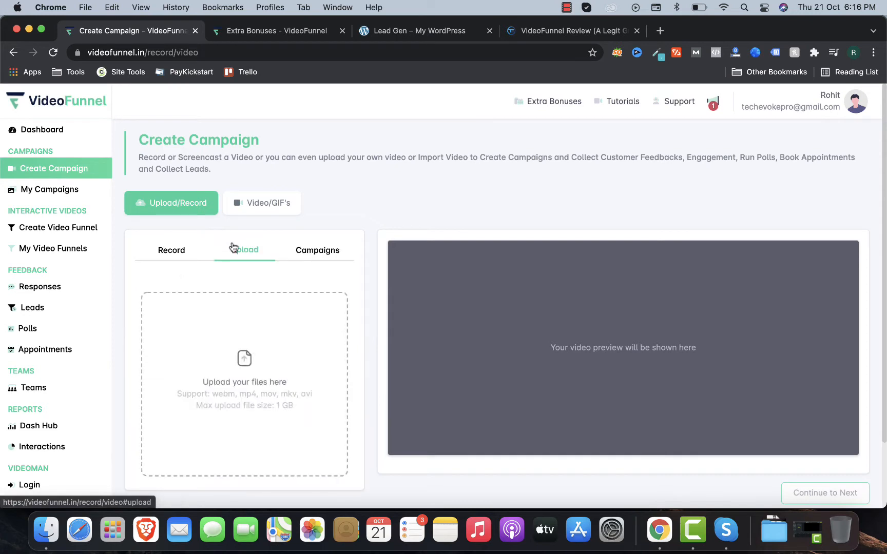
left_click(307, 249)
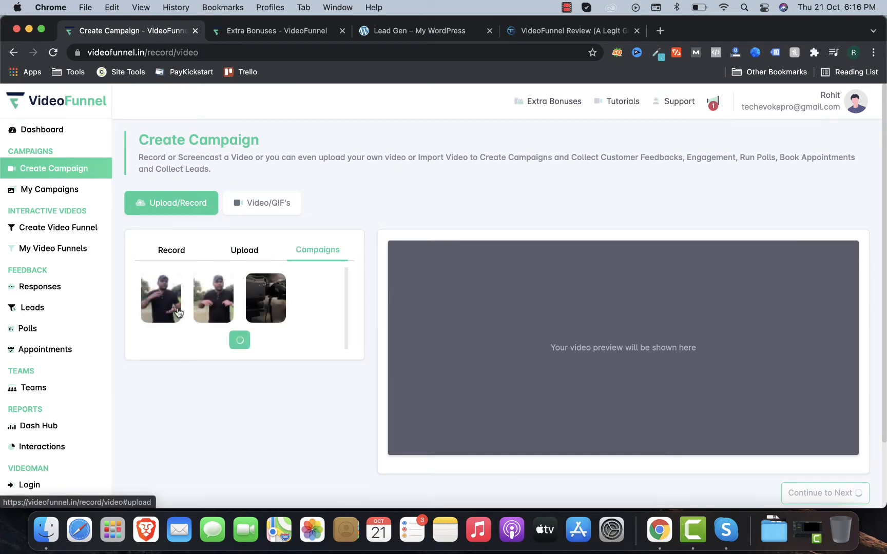
left_click(213, 300)
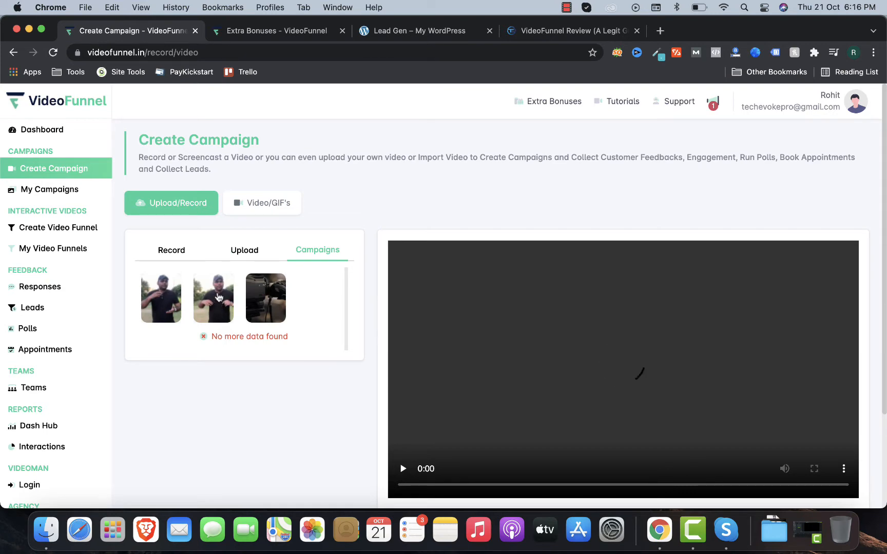
Step: Upload 2.mp4 from the demo video folder and continue to the campaign setup
left_click(226, 257)
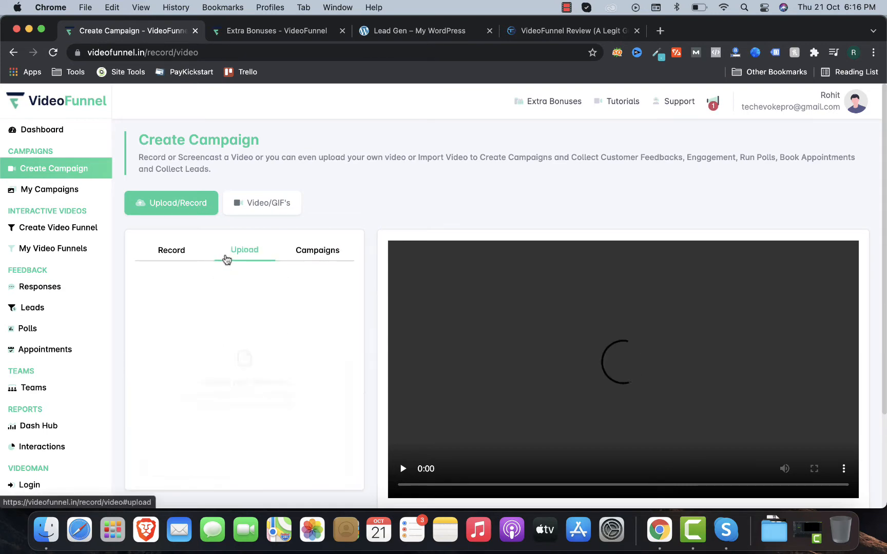
left_click(227, 344)
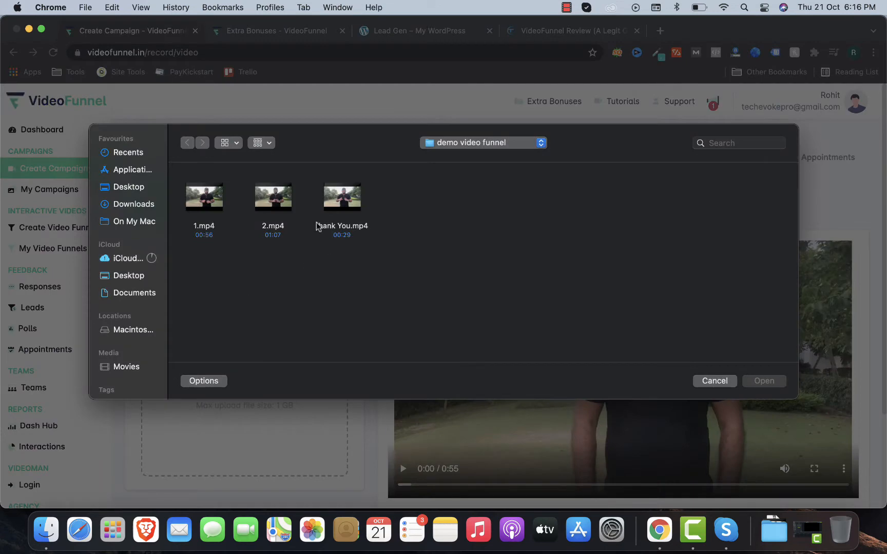
left_click(273, 198)
left_click(763, 380)
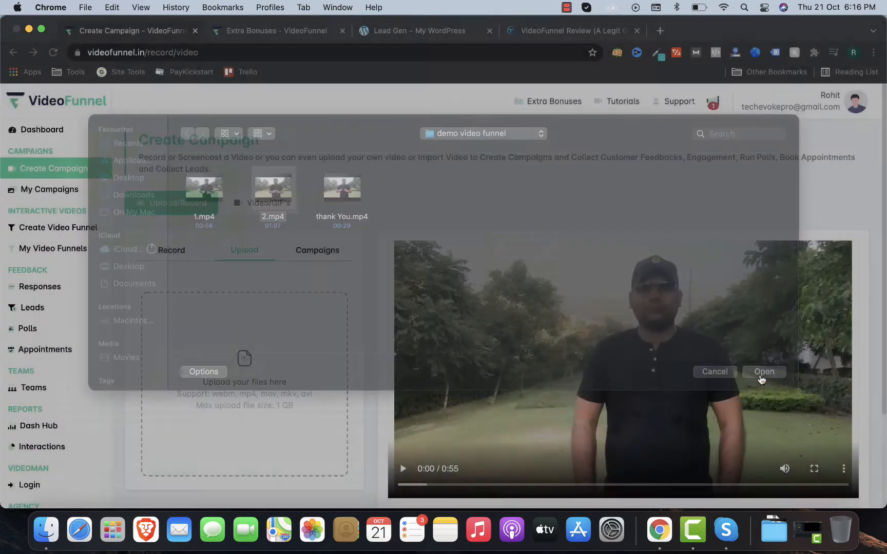
scroll(287, 318, "down", 1)
scroll(606, 294, "down", 4)
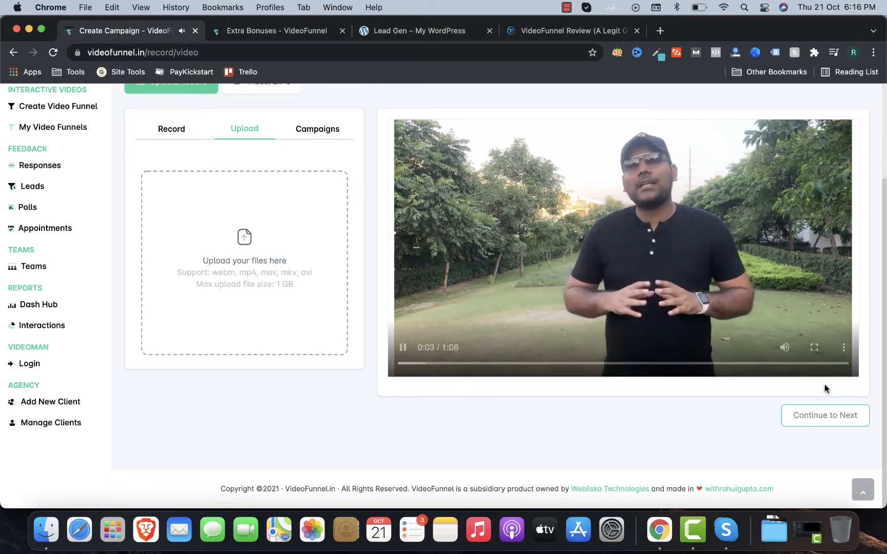
left_click(795, 417)
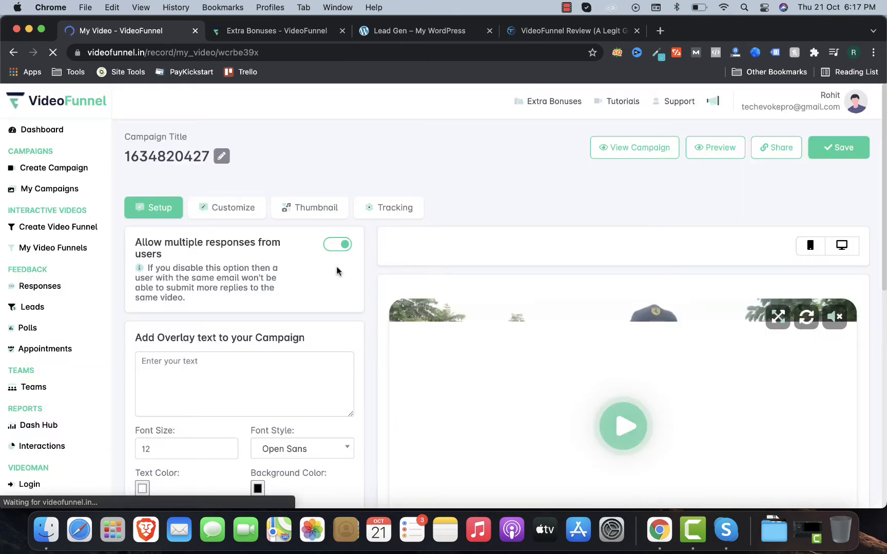
Step: Add the overlay text 'Digital marketing' and position it at bottom centre
scroll(187, 283, "down", 3)
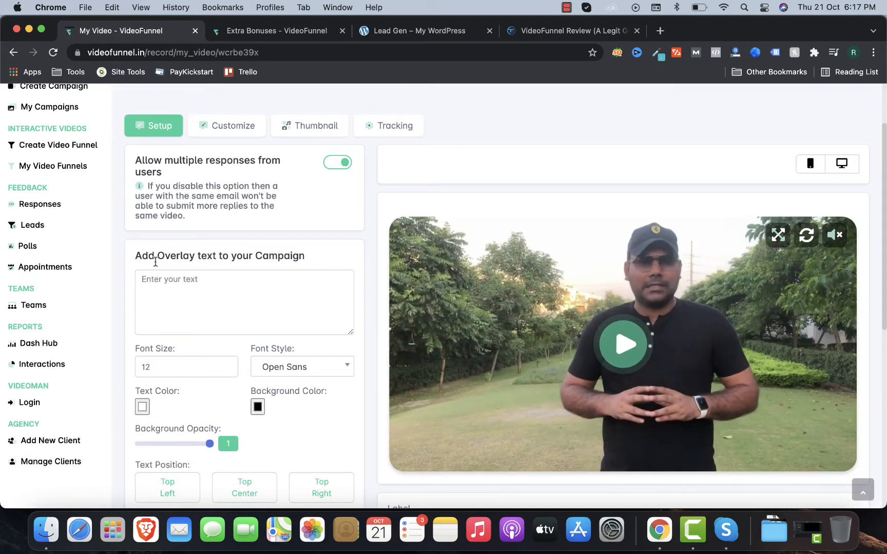
scroll(155, 261, "down", 2)
left_click(221, 259)
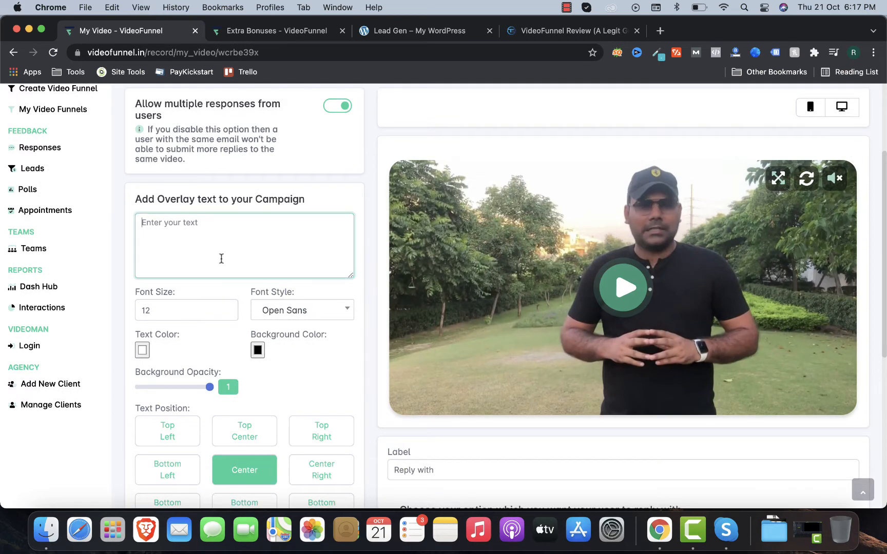
scroll(222, 260, "up", 5)
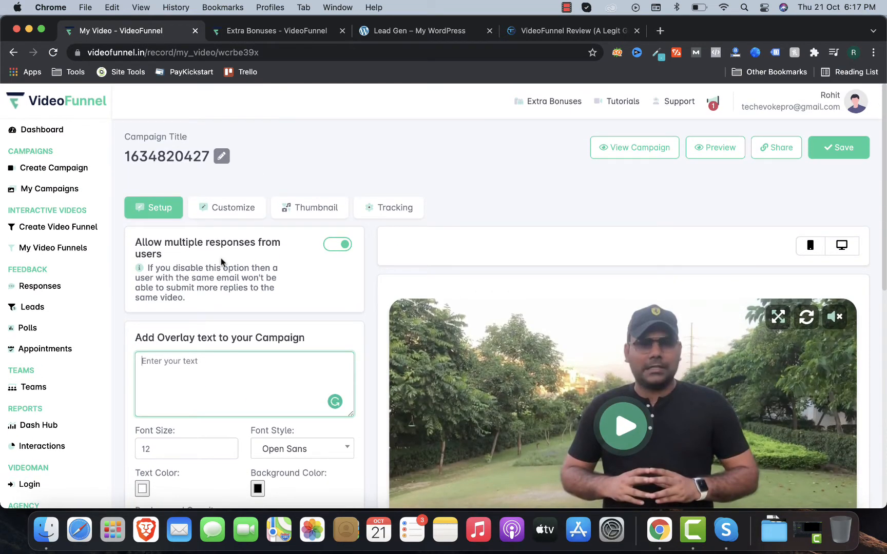
scroll(208, 366, "down", 1)
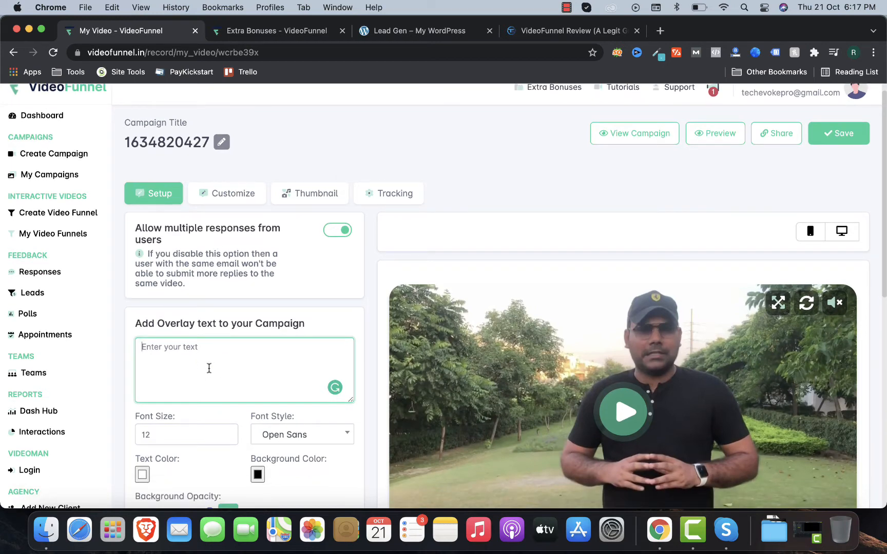
type("Digirt")
key("BackSpace")
type("tal marketing")
scroll(208, 368, "down", 3)
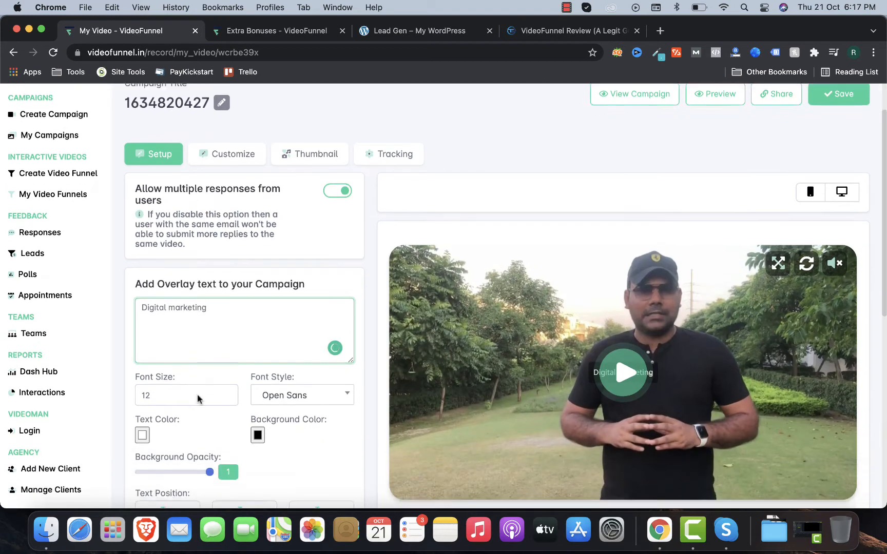
scroll(430, 355, "down", 4)
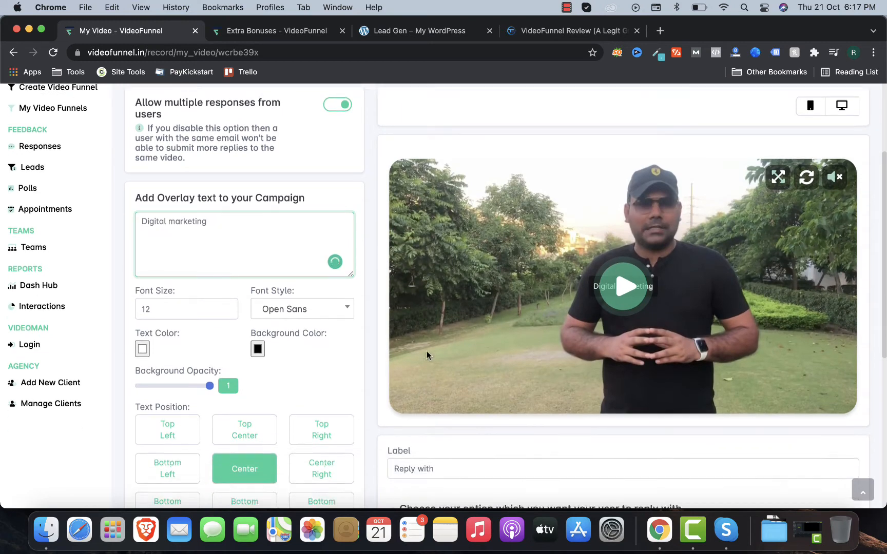
left_click(245, 424)
left_click(239, 434)
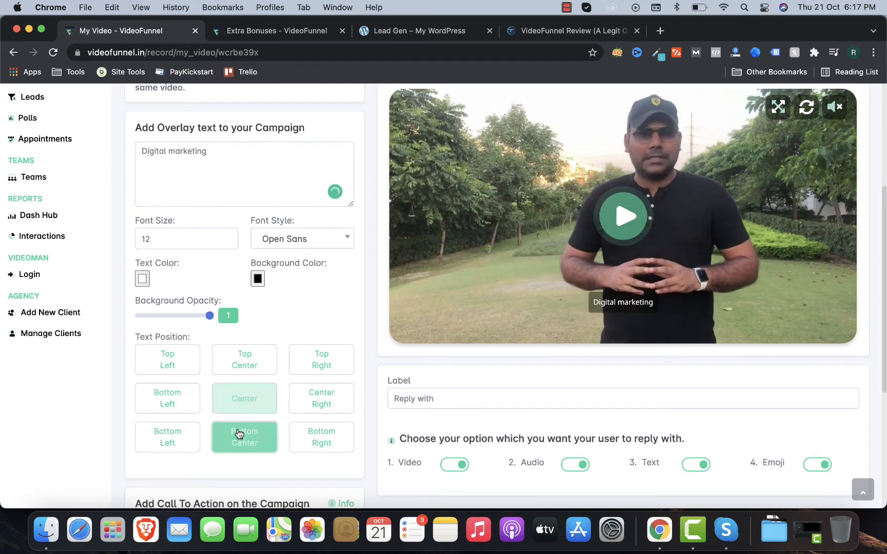
Step: Replace the overlay text with 'Hey My Internet Friends'
scroll(208, 411, "up", 1)
scroll(205, 408, "up", 2)
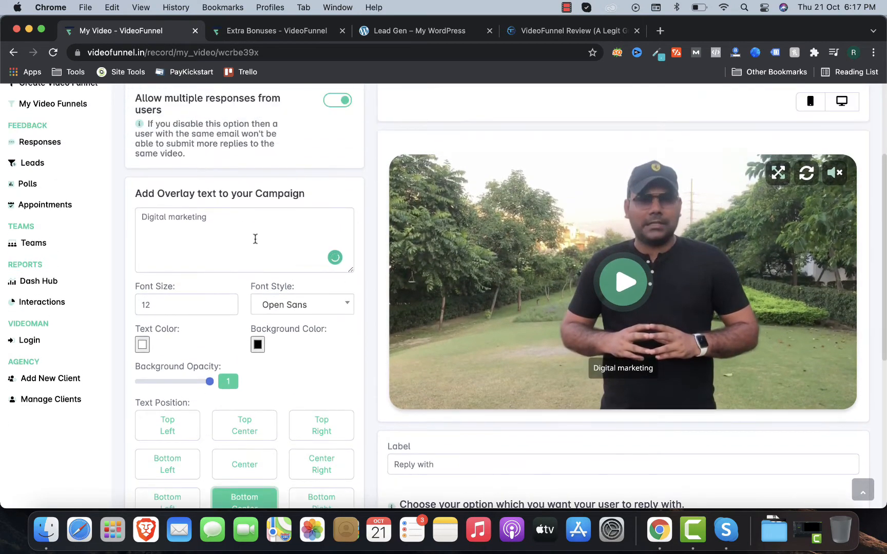
left_click(254, 239)
key("super+a")
key("BackSpace")
type("Hey ")
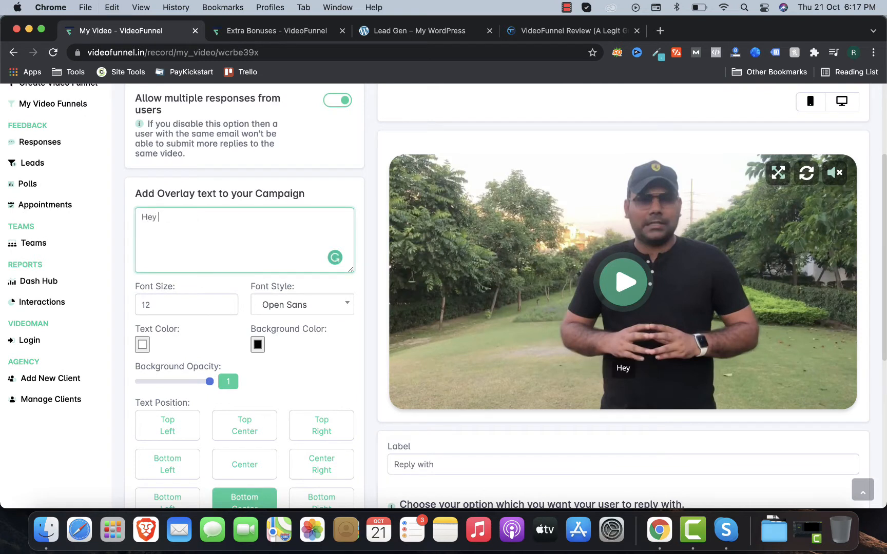
type("My Interner")
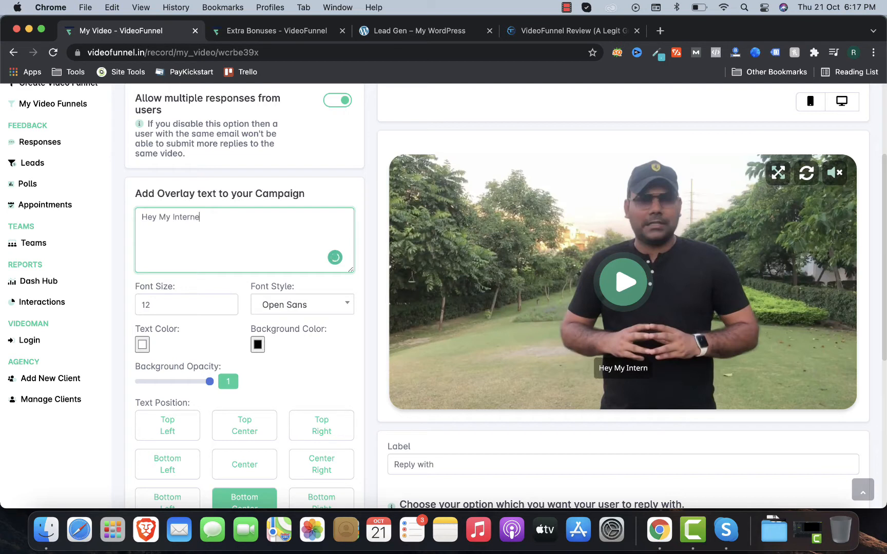
key("BackSpace")
key("BackSpace")
type("t ")
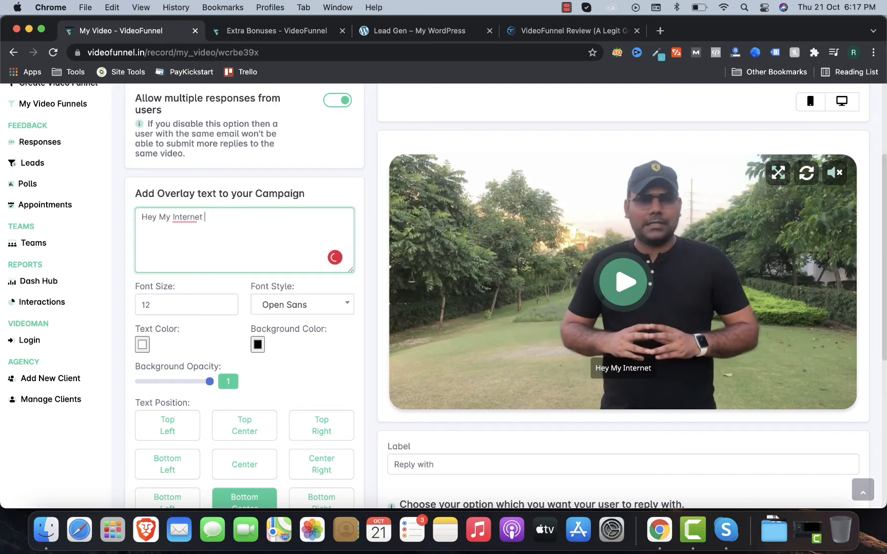
type("Frienmd")
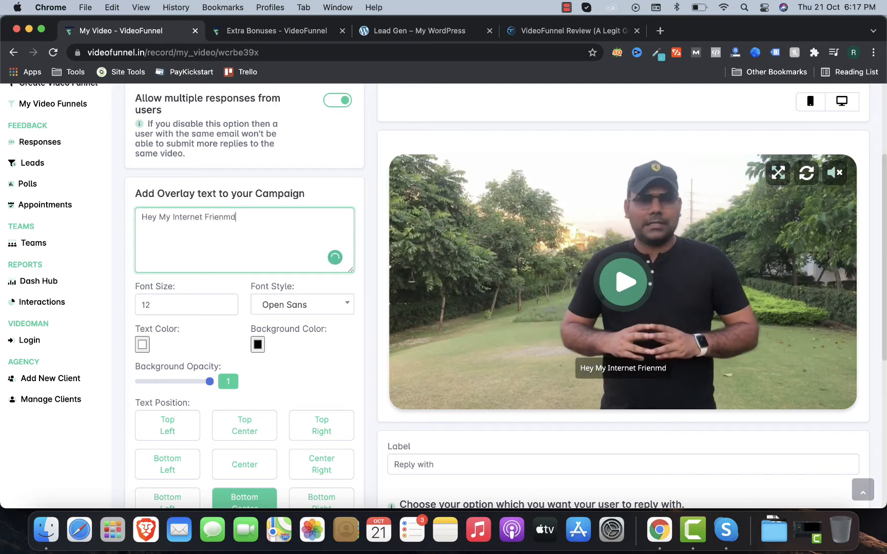
key("BackSpace")
key("BackSpace")
type("ds")
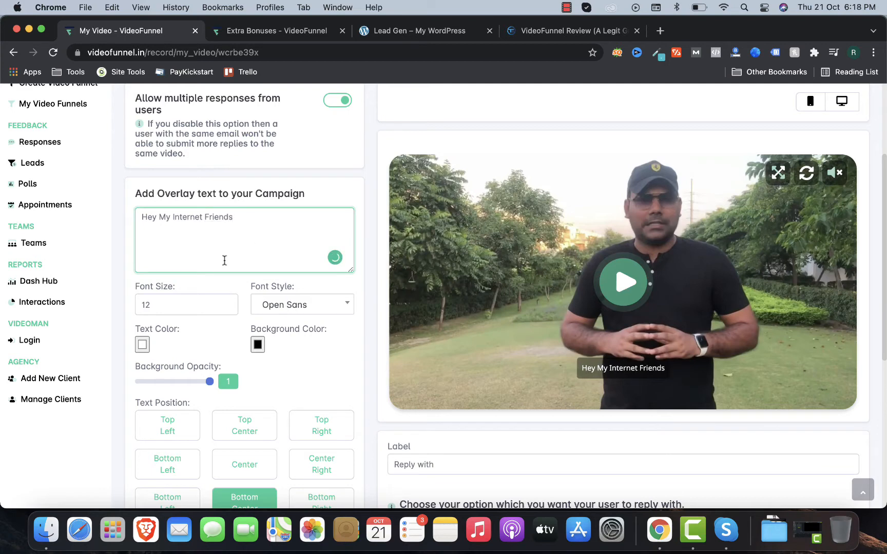
Step: Raise the overlay font size to 17, keeping the Open Sans font style
scroll(200, 308, "down", 2)
scroll(200, 310, "down", 2)
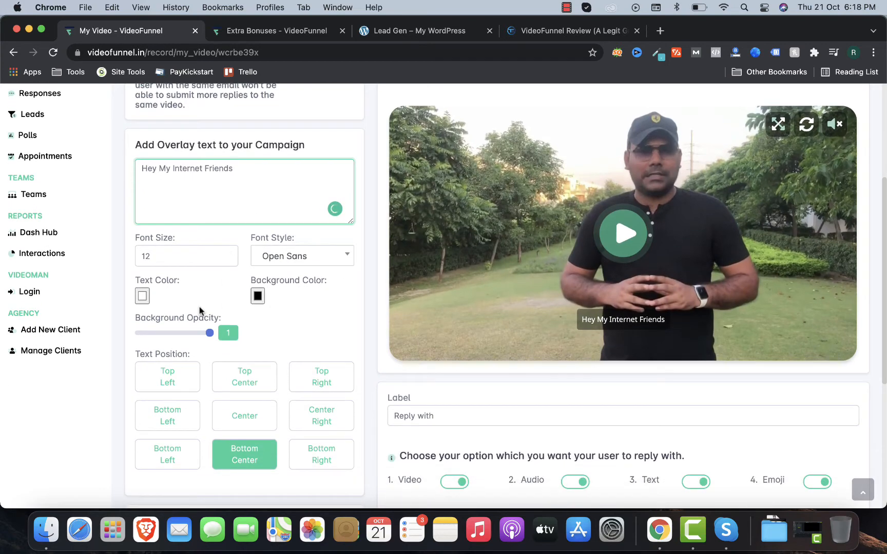
scroll(200, 311, "down", 2)
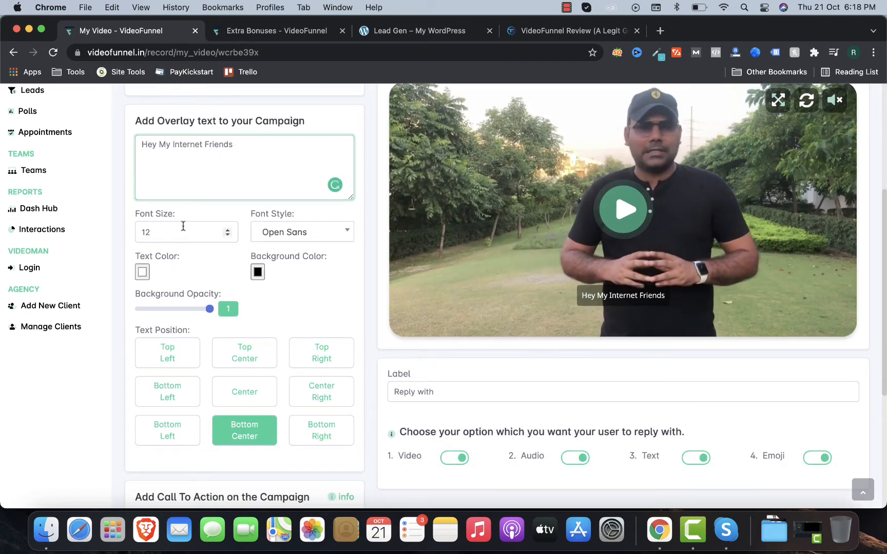
left_click(229, 230)
left_click(229, 230)
left_click(229, 230)
left_click(228, 230)
left_click(229, 230)
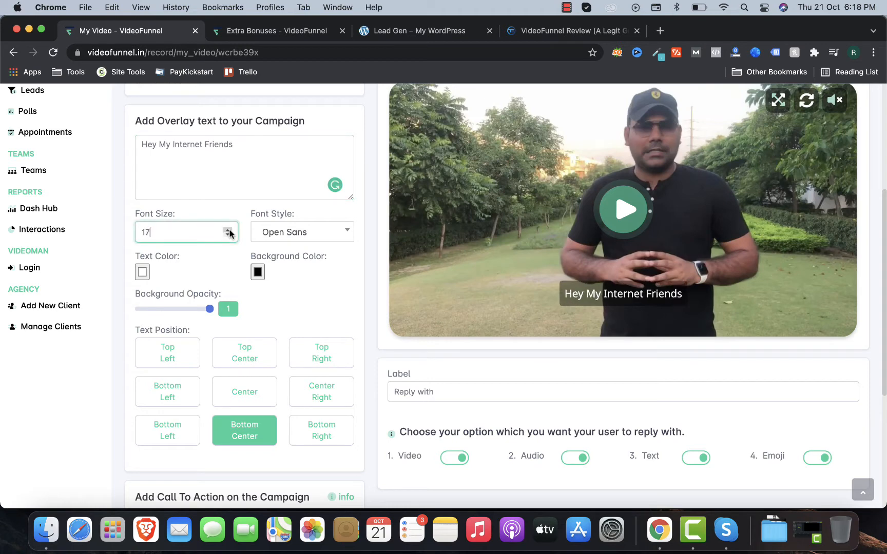
left_click(283, 239)
left_click(282, 239)
scroll(265, 287, "down", 10)
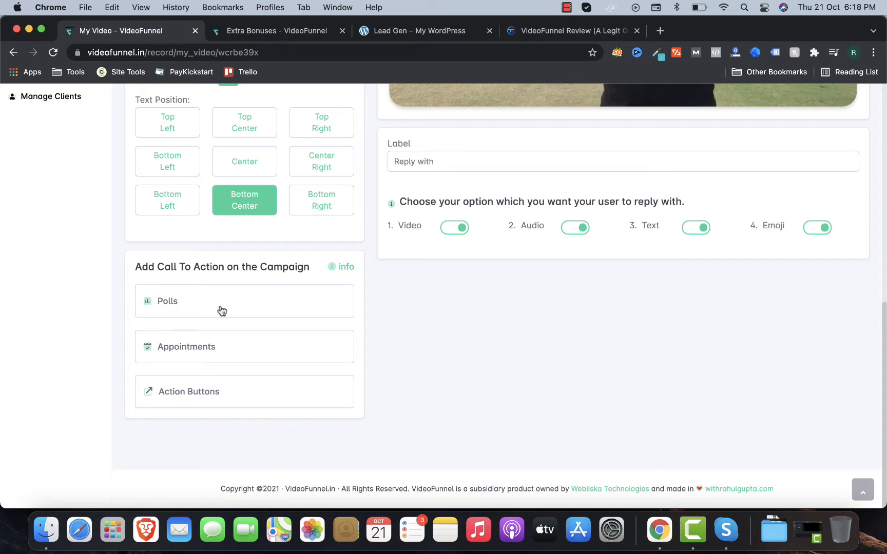
Step: Add an Appointments call to action titled 'Book'
left_click(212, 351)
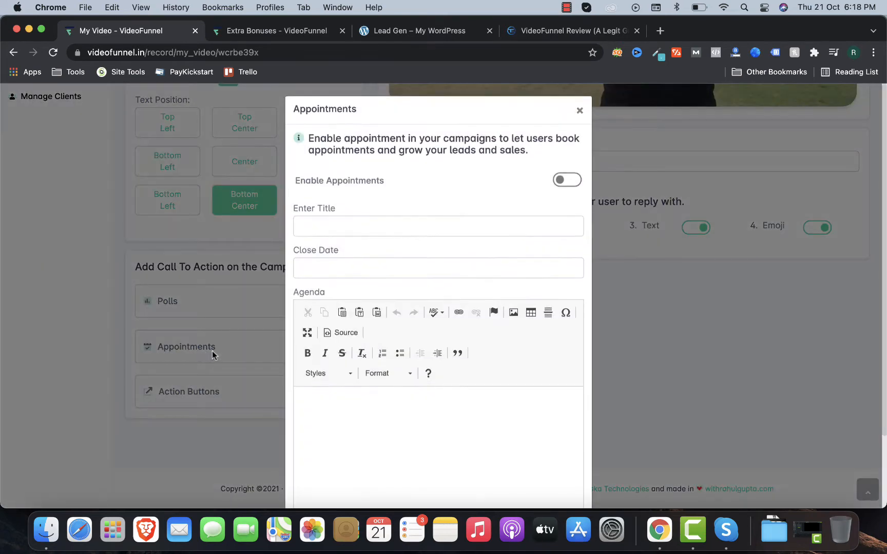
left_click(324, 235)
type("Book")
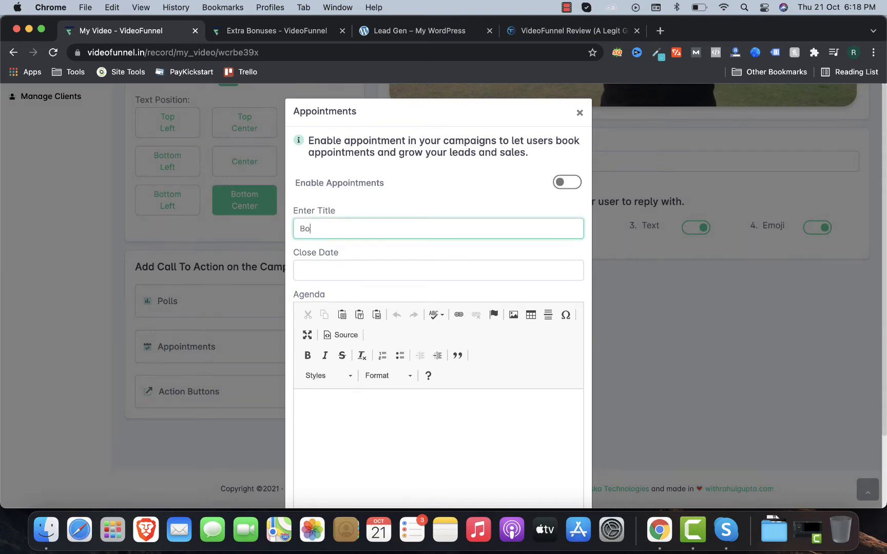
Step: Set the appointment's close date to 21 October 2021 at 18:35
left_click(326, 270)
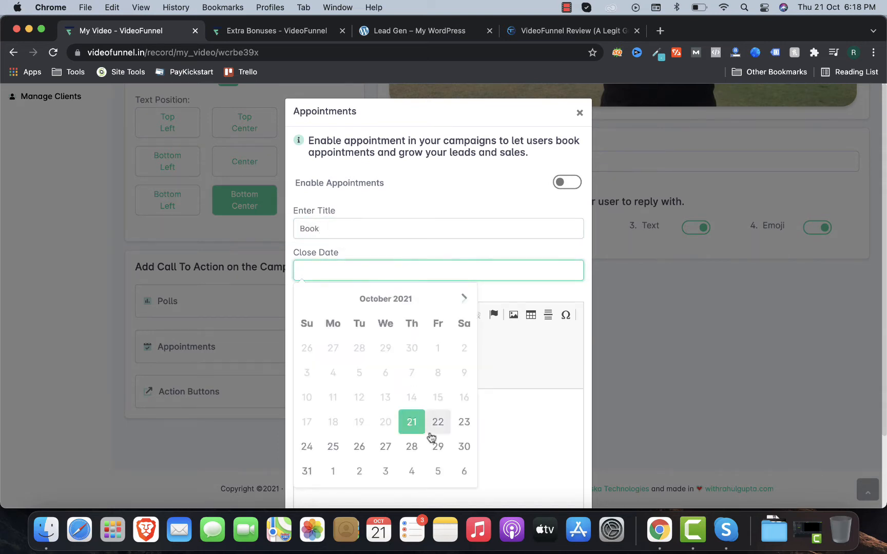
left_click(435, 449)
left_click(408, 439)
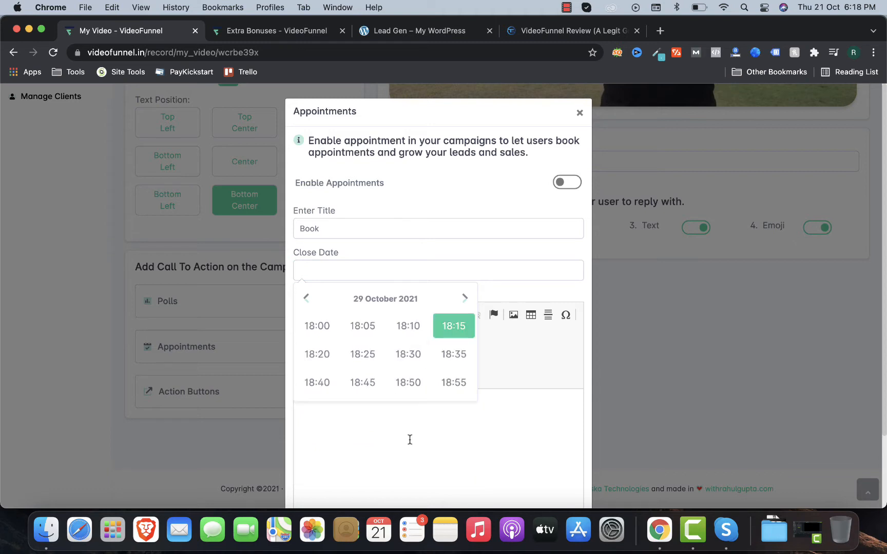
left_click(444, 327)
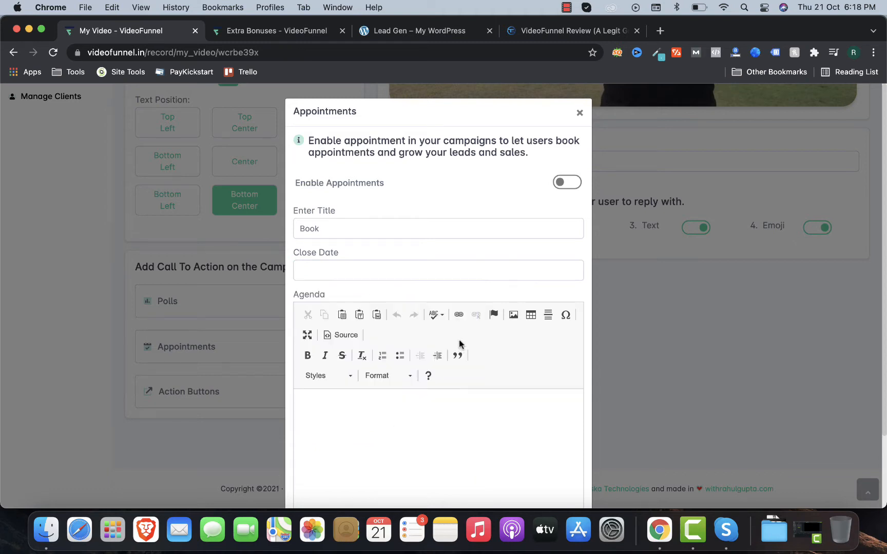
left_click(382, 270)
left_click(417, 418)
left_click(426, 439)
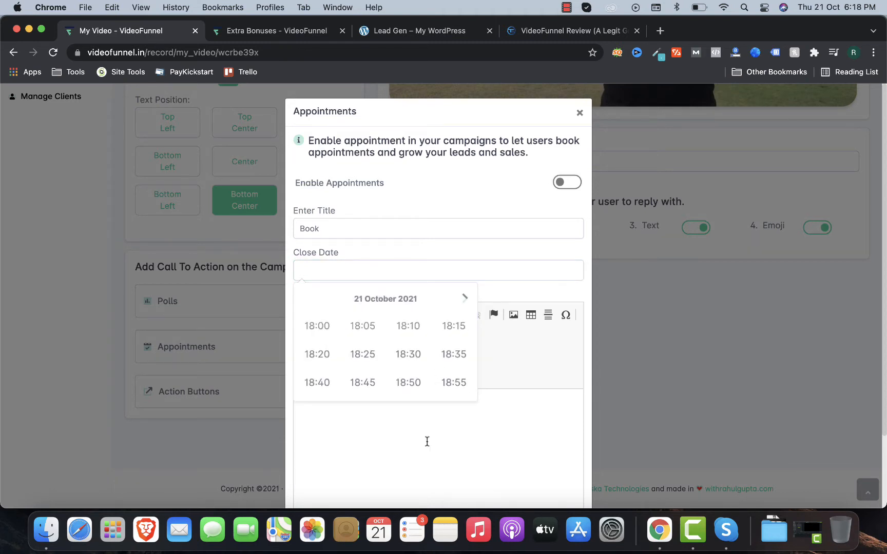
left_click(453, 352)
Step: Save the appointment call-to-action settings
scroll(375, 390, "down", 3)
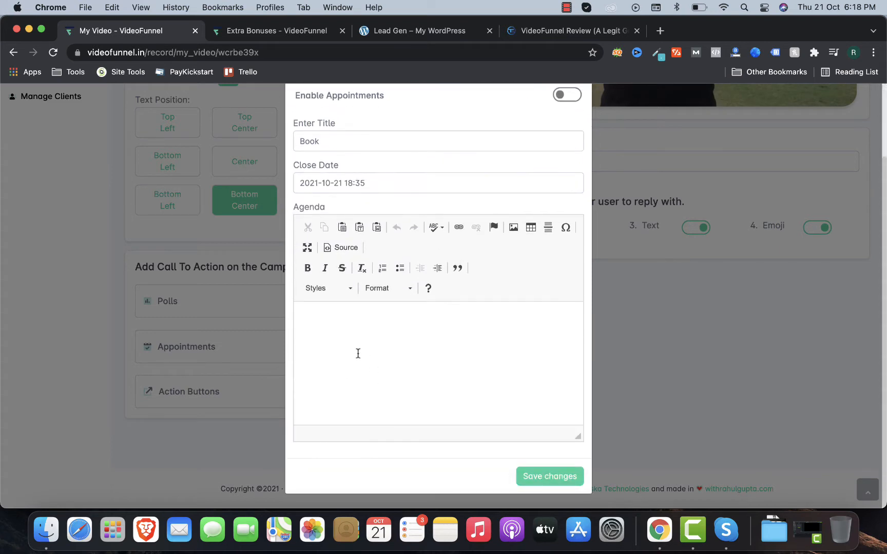
left_click(382, 342)
left_click(530, 476)
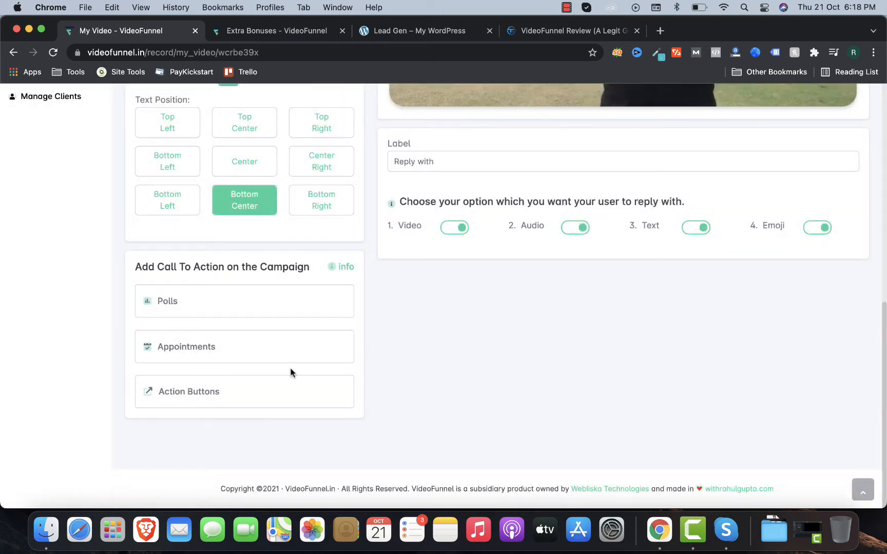
left_click(230, 398)
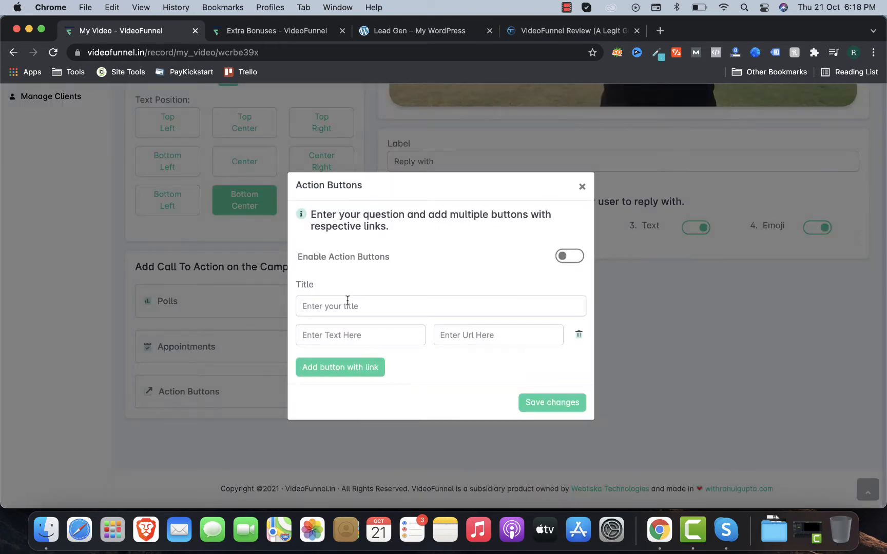
left_click(567, 256)
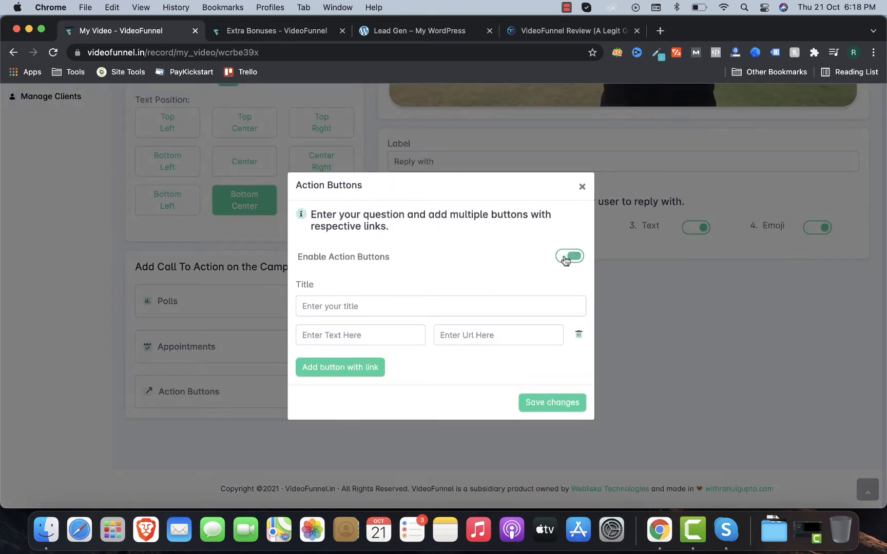
left_click(406, 310)
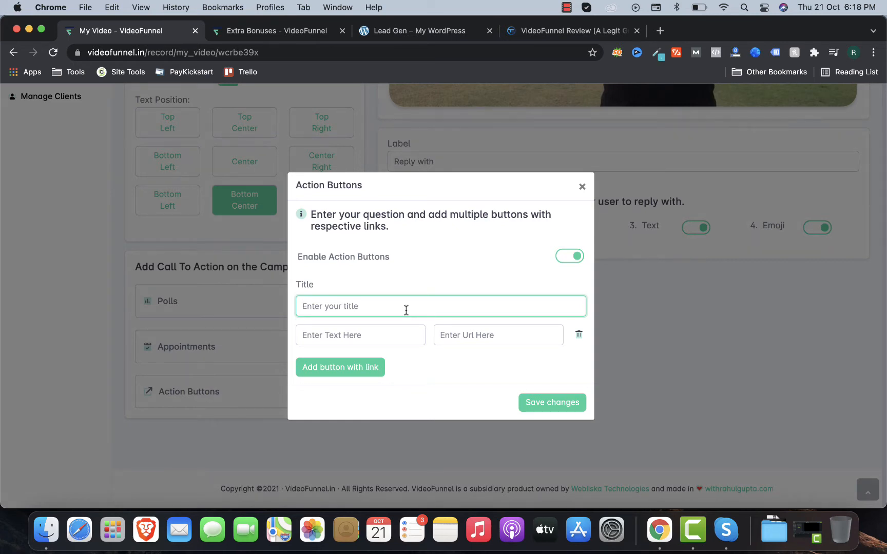
left_click(357, 369)
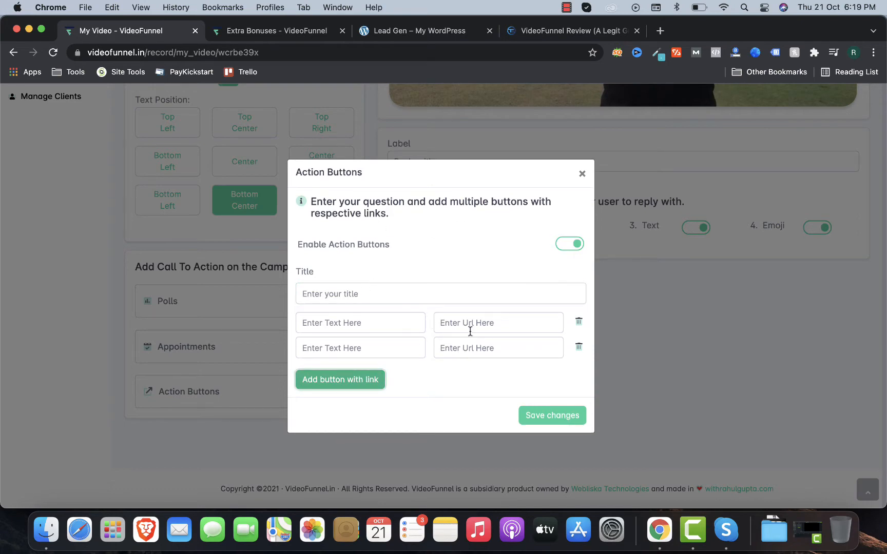
left_click(582, 175)
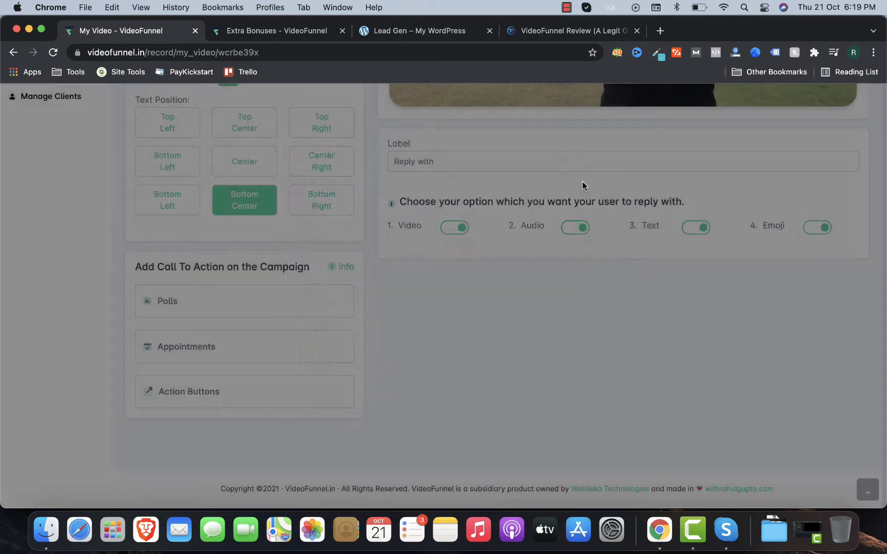
scroll(581, 180, "up", 10)
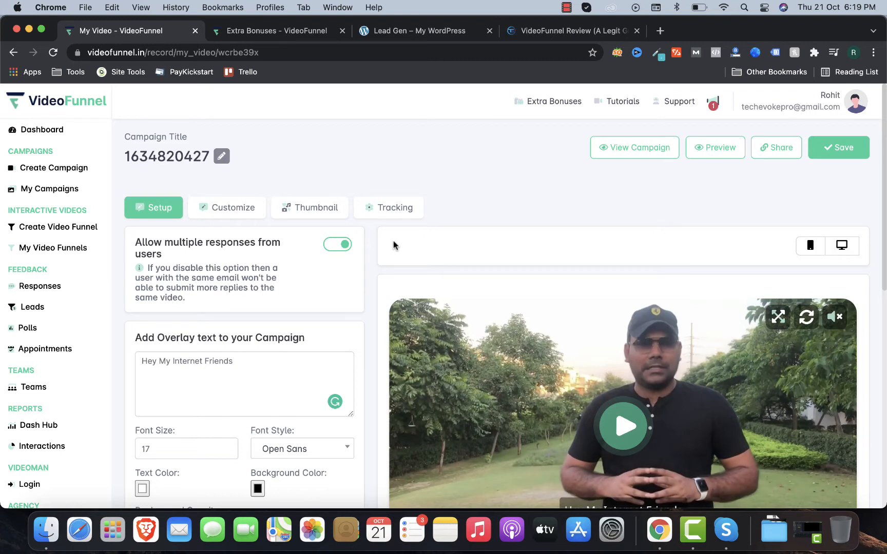
Step: Enable custom play buttons with the Flash play button animation
left_click(233, 215)
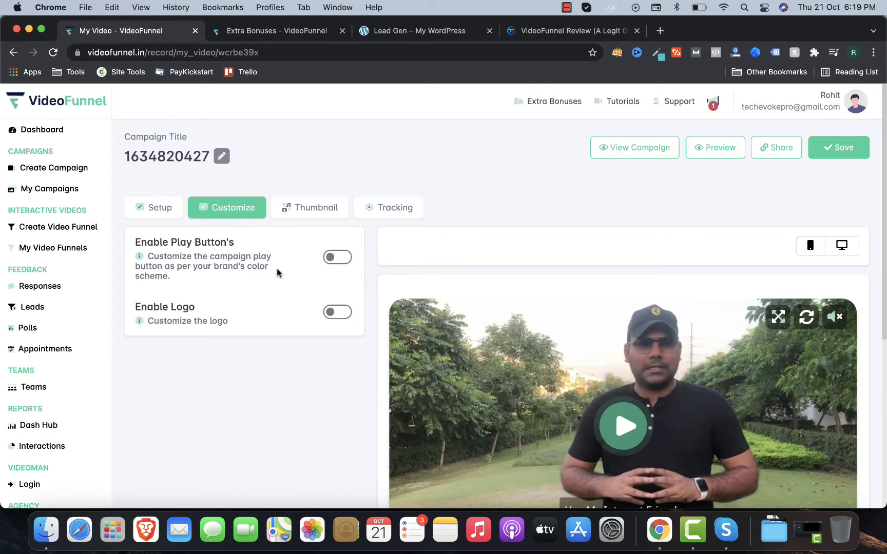
left_click(332, 258)
scroll(331, 258, "down", 1)
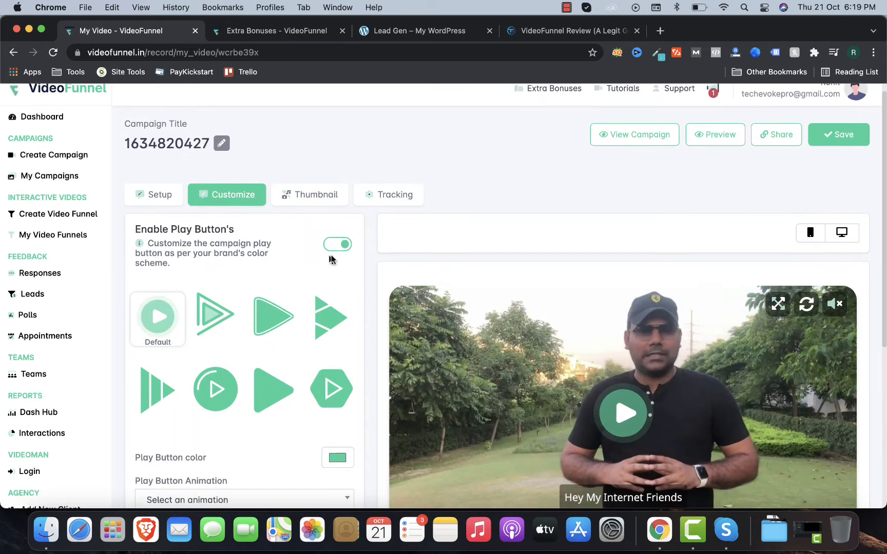
scroll(319, 255, "down", 3)
scroll(318, 255, "down", 4)
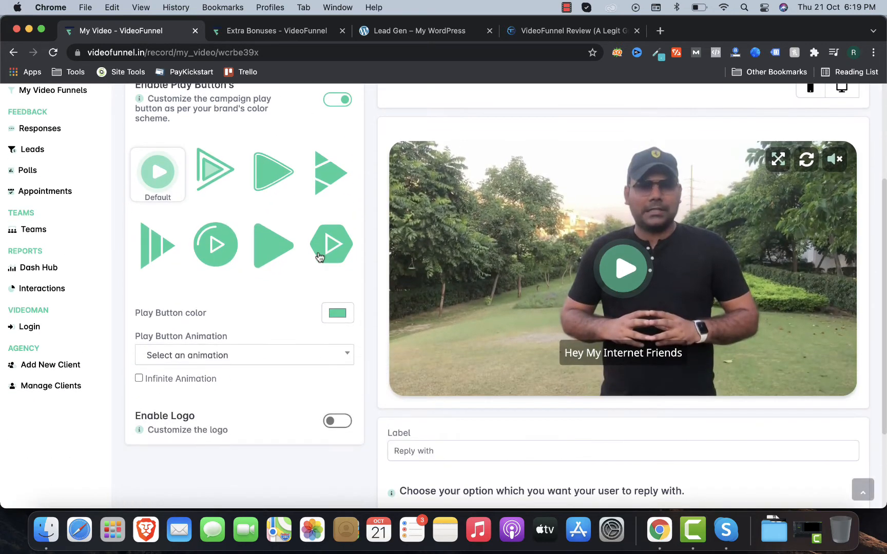
left_click(268, 359)
left_click(257, 269)
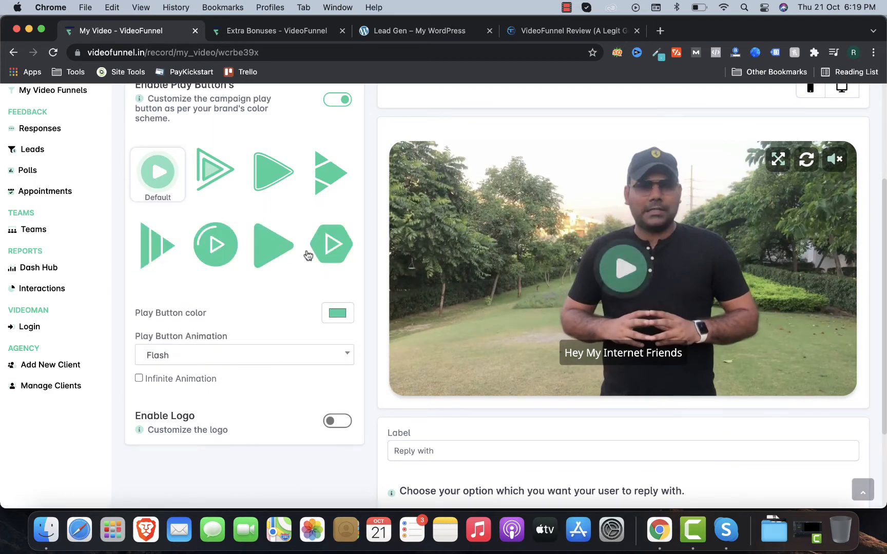
Step: Toggle the logo overlay on and back off, leaving it disabled
scroll(308, 254, "up", 6)
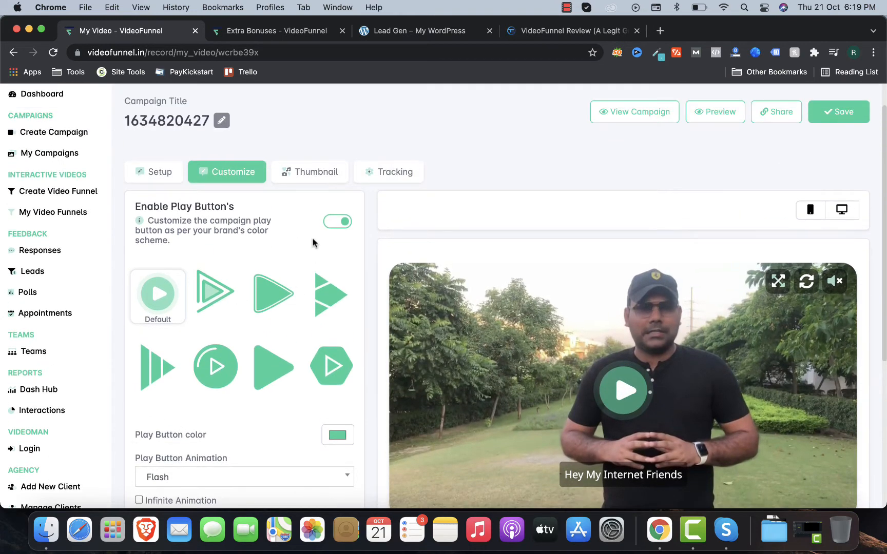
scroll(282, 277, "down", 5)
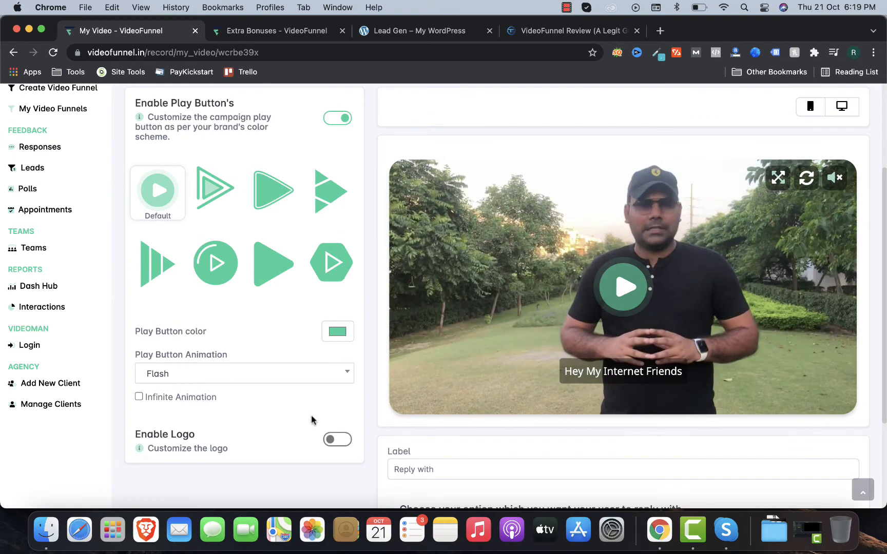
left_click(334, 440)
scroll(287, 411, "down", 5)
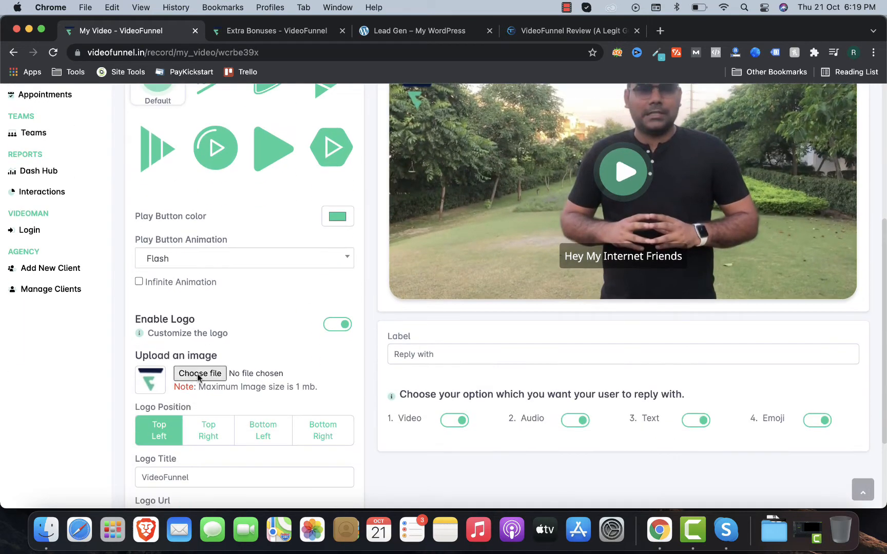
scroll(186, 368, "up", 3)
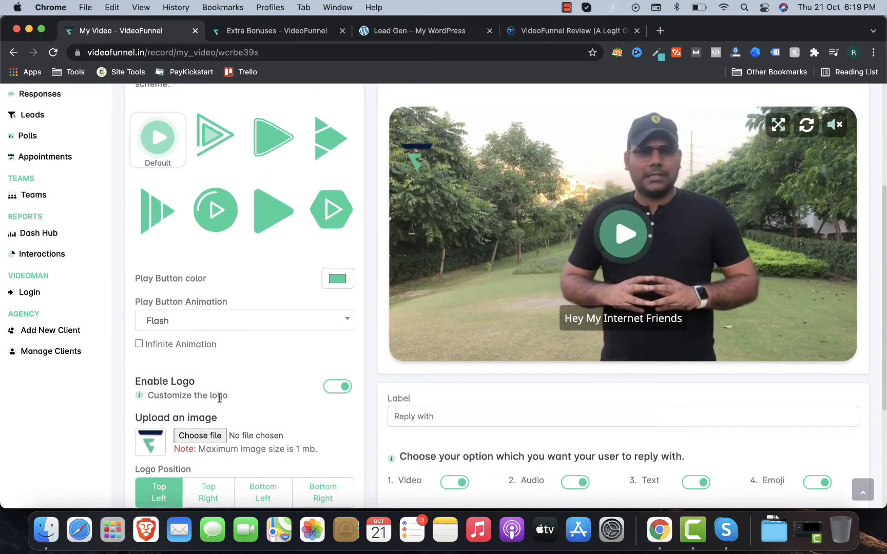
scroll(249, 372, "down", 8)
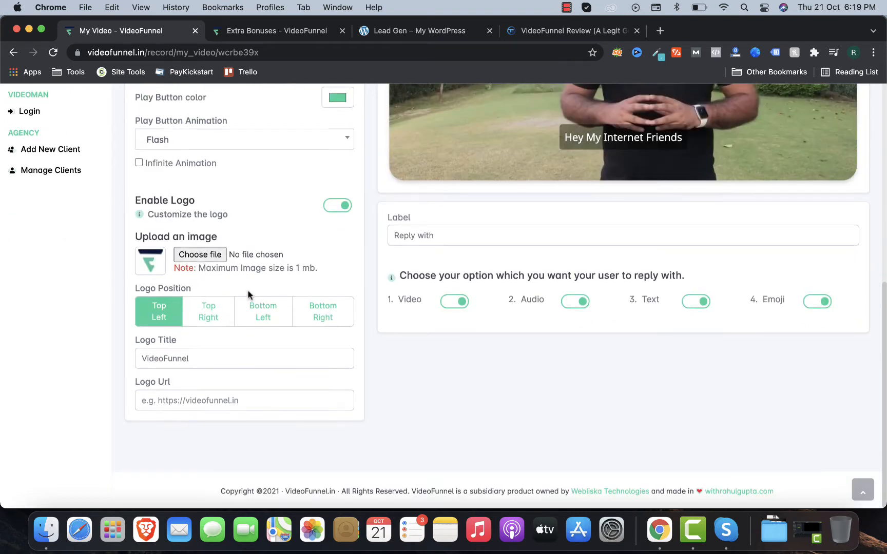
scroll(288, 277, "up", 2)
left_click(333, 247)
scroll(265, 247, "up", 10)
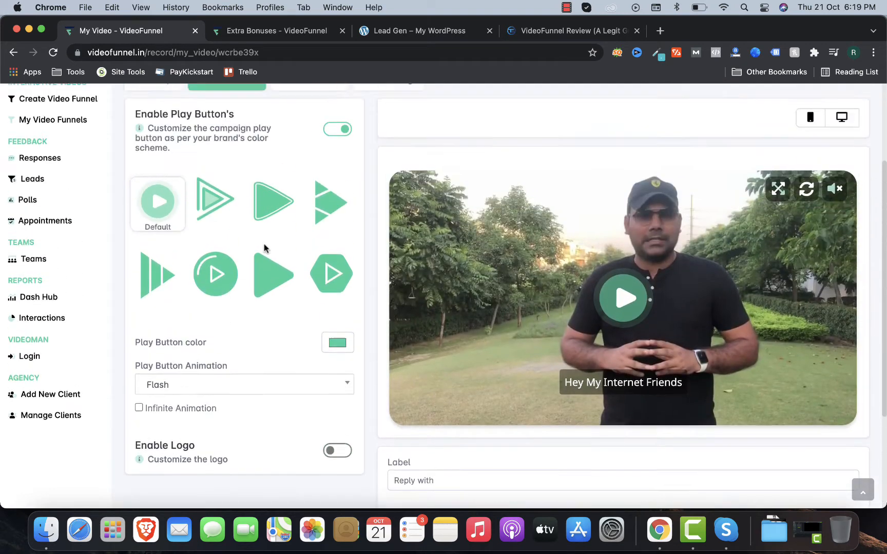
left_click(284, 154)
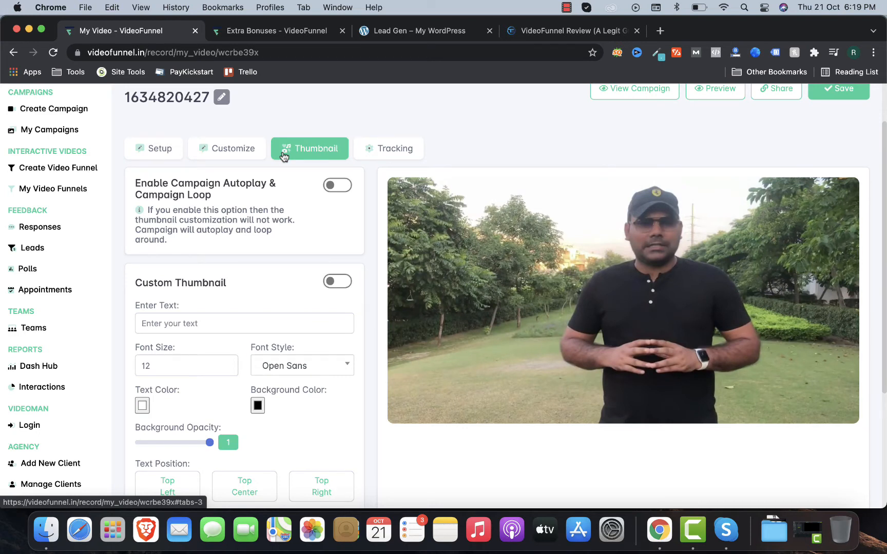
Step: Switch campaign autoplay and loop on, then back off
left_click(330, 186)
left_click(330, 185)
scroll(229, 303, "down", 5)
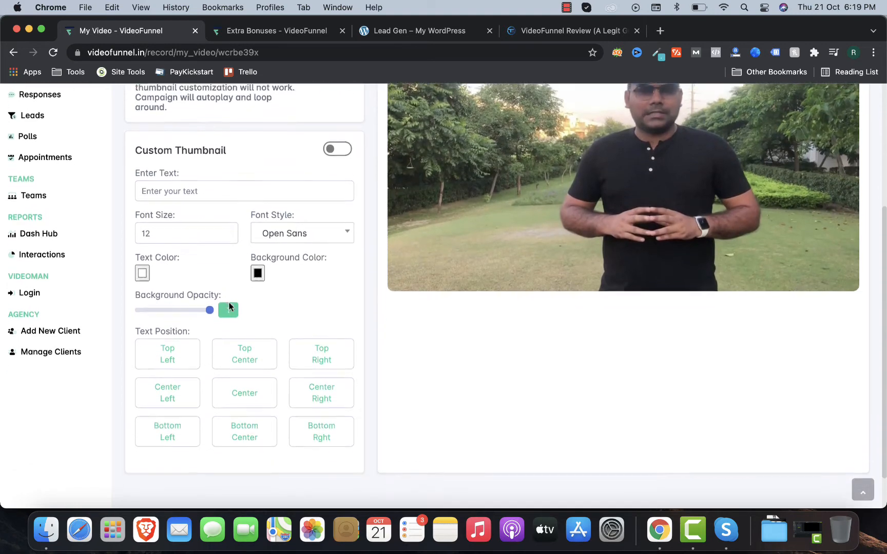
scroll(228, 303, "up", 3)
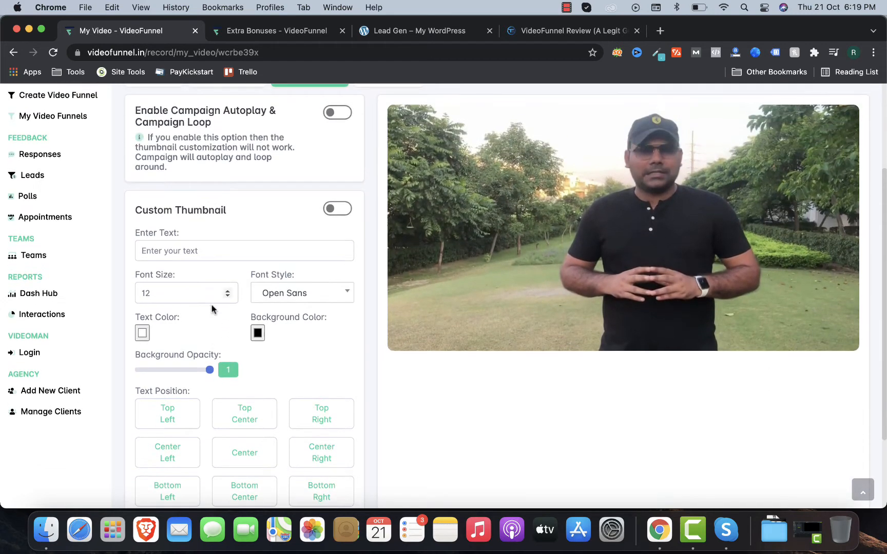
Step: Try the custom thumbnail, cancel the image picker, and turn it back off
left_click(336, 208)
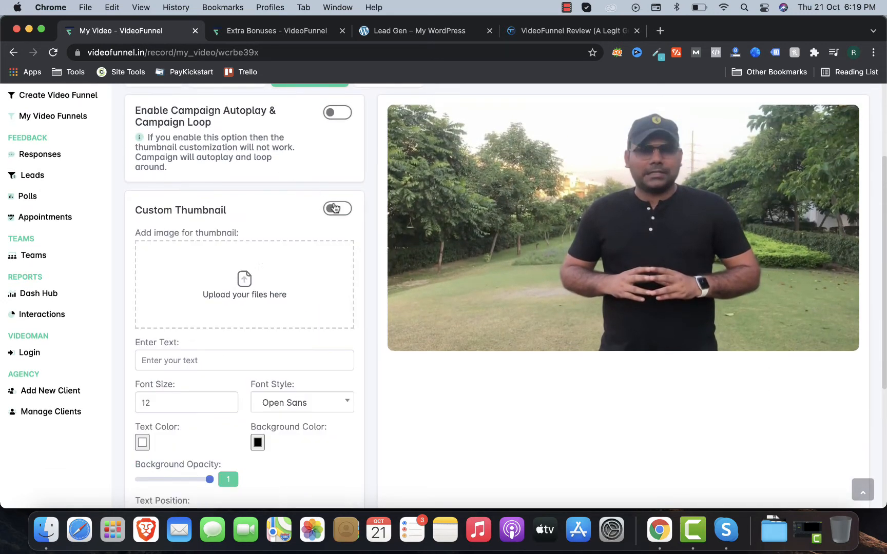
left_click(285, 275)
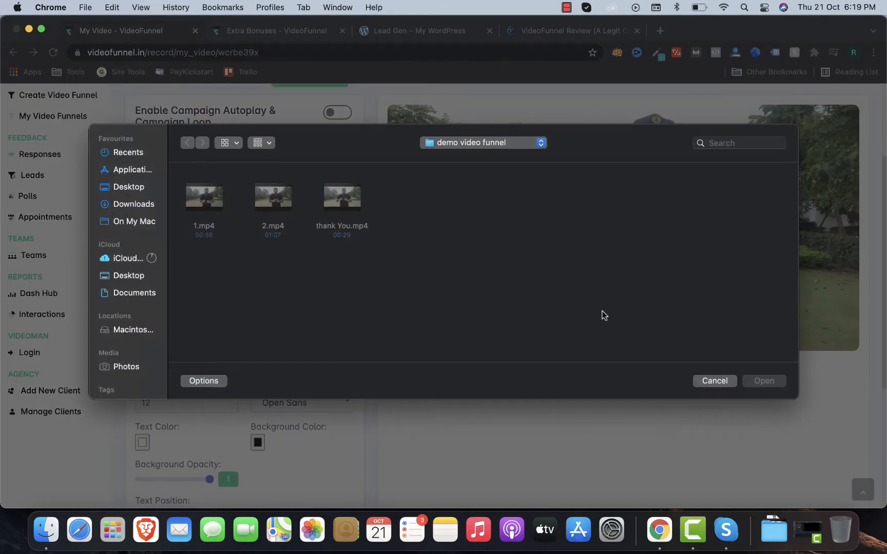
left_click(712, 381)
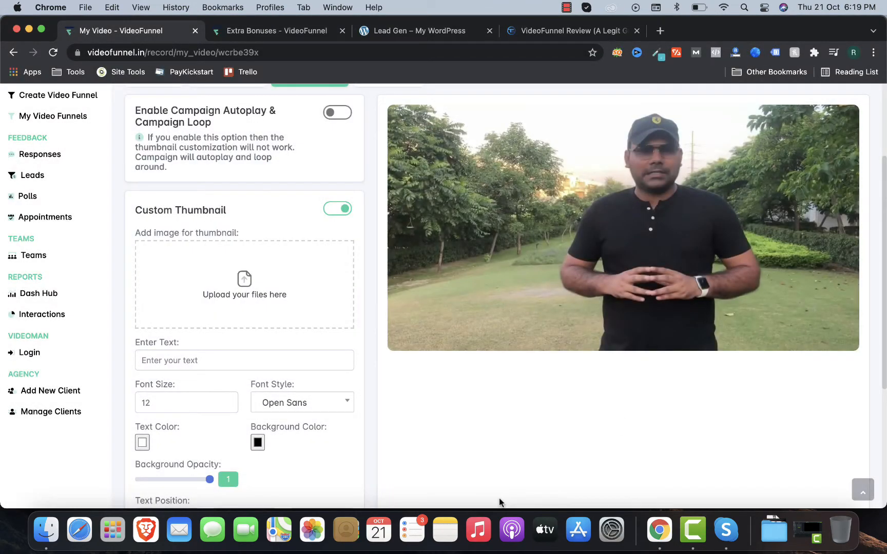
left_click(331, 214)
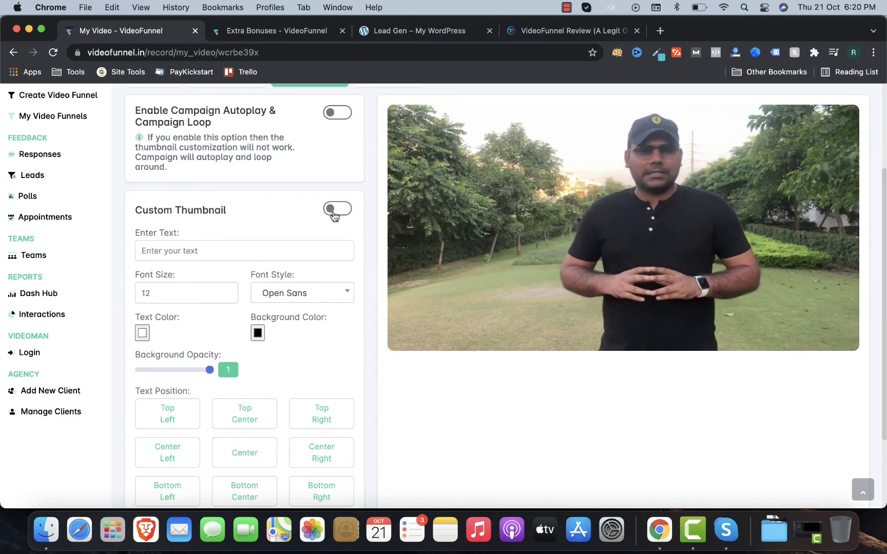
scroll(332, 215, "up", 5)
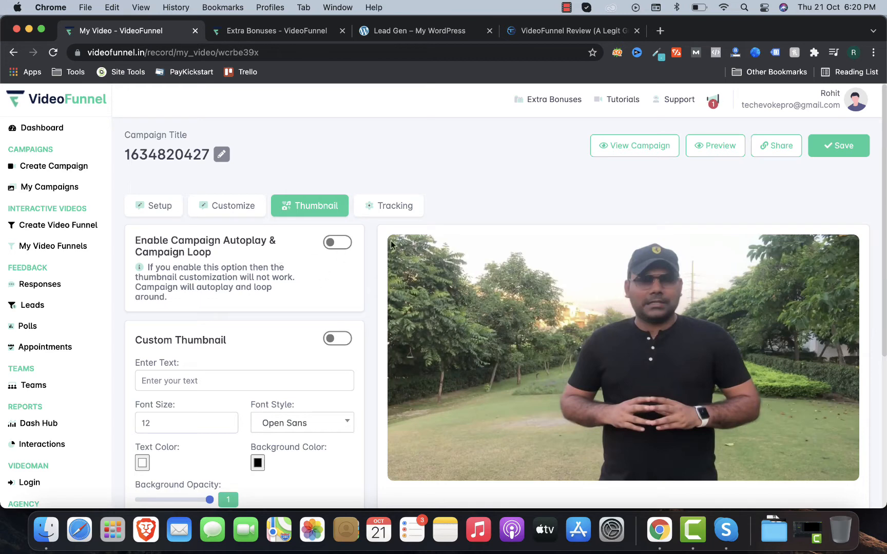
left_click(375, 219)
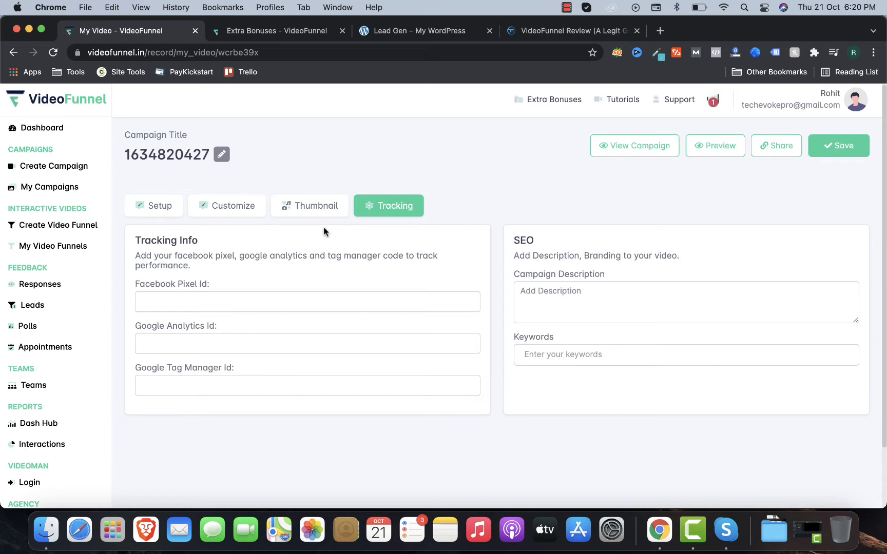
left_click(579, 290)
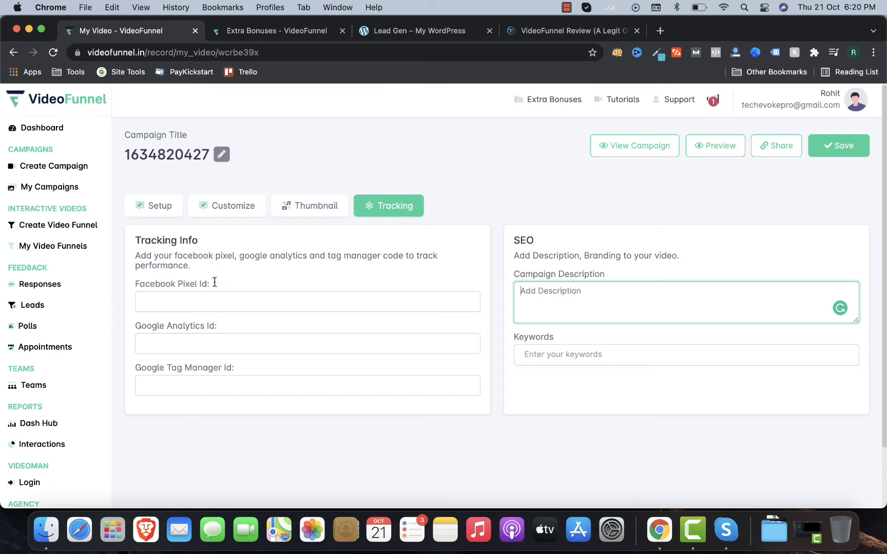
left_click(836, 148)
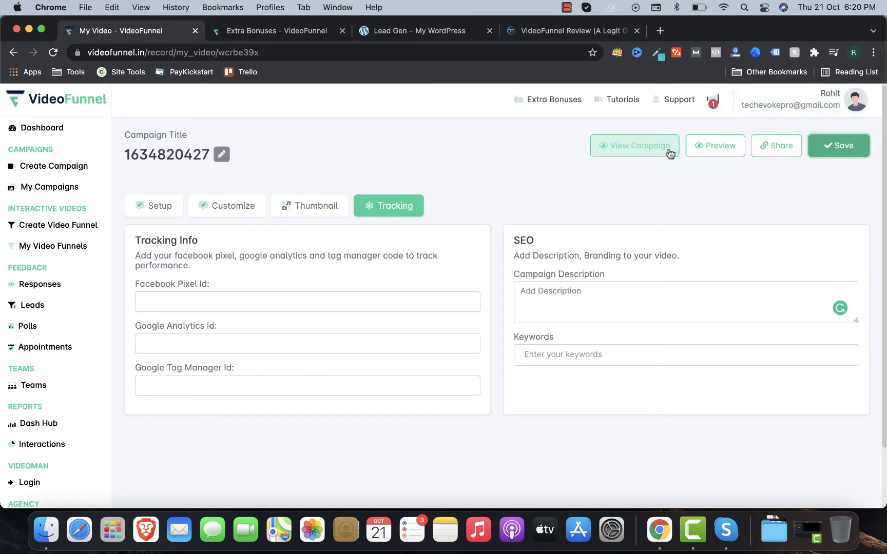
left_click(720, 151)
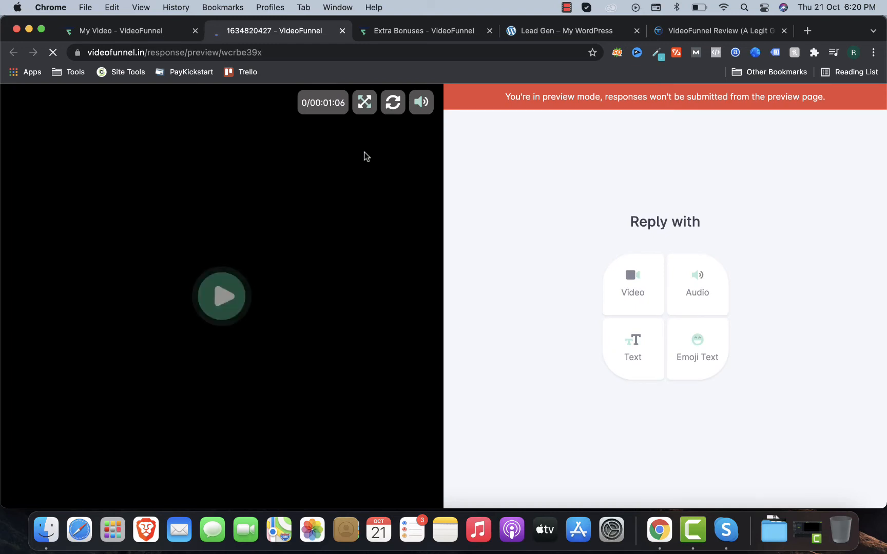
Step: Play and pause the preview video briefly, then open the campaign's Share & Embed dialog
left_click(203, 271)
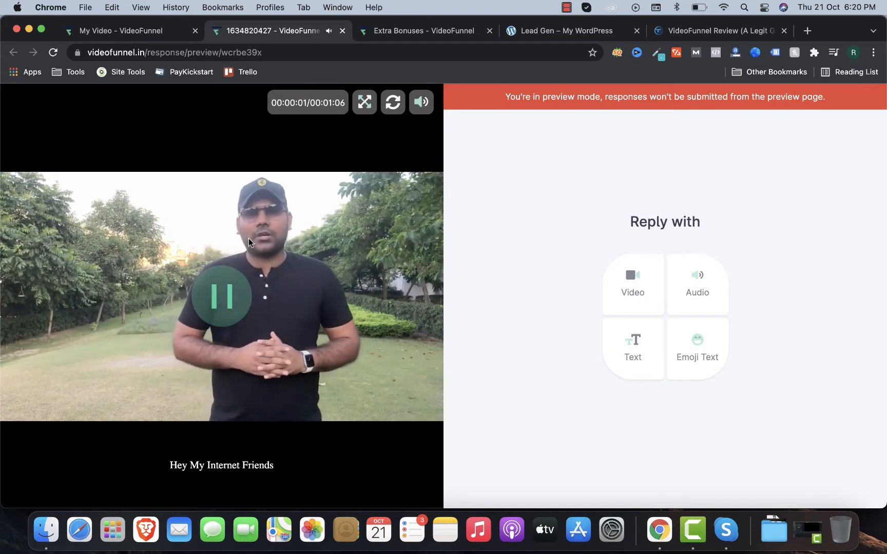
left_click(202, 301)
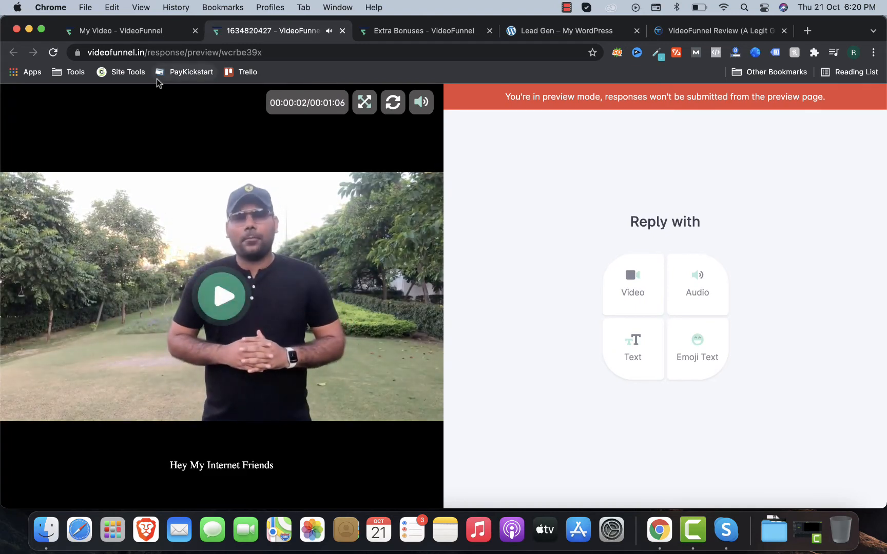
left_click(150, 32)
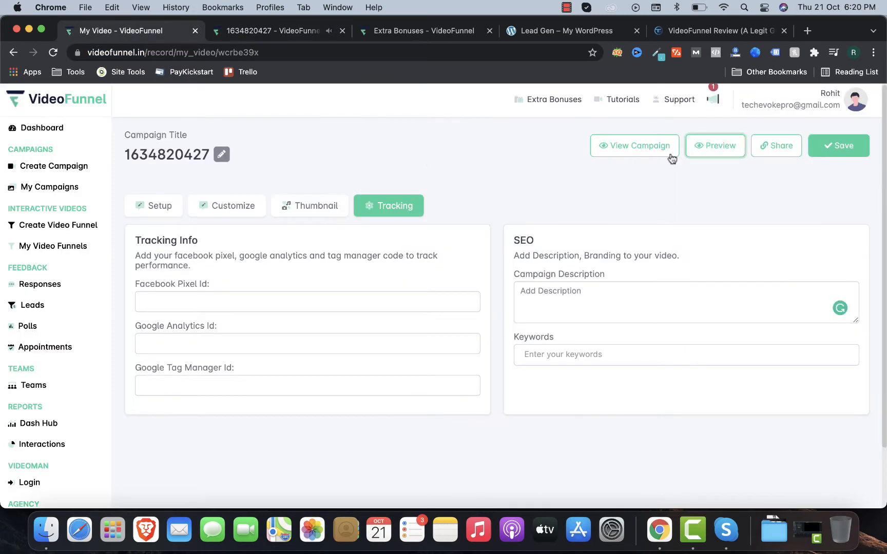
left_click(789, 159)
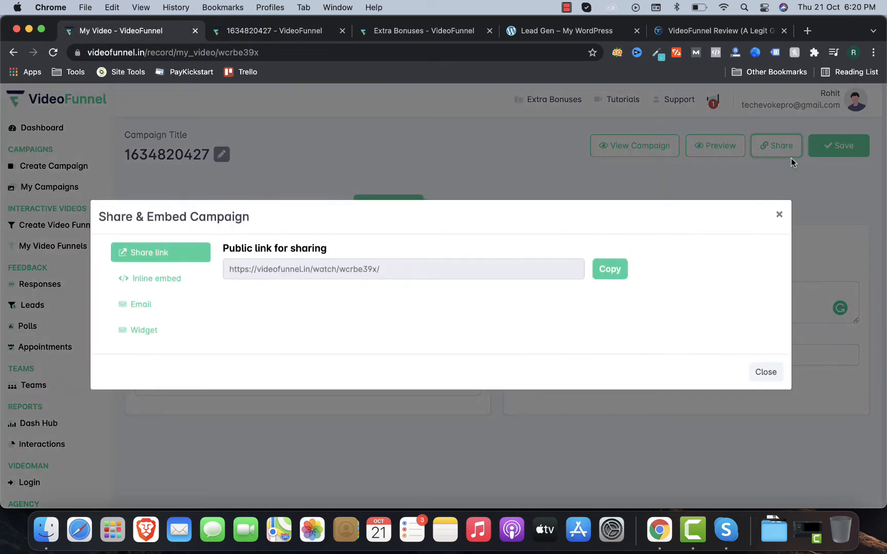
Step: Select the campaign's inline embed code and reopen the Lead Gen WordPress page editor
left_click(173, 279)
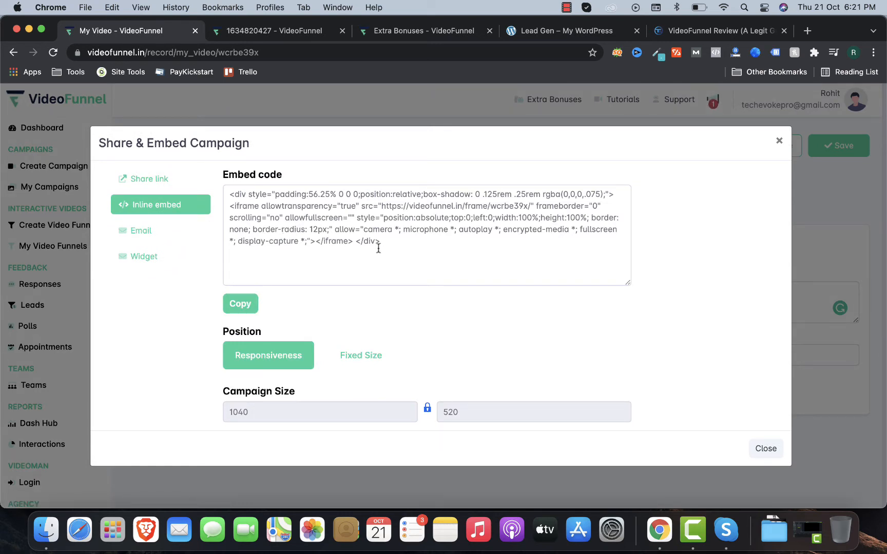
left_click_drag(379, 246, 229, 193)
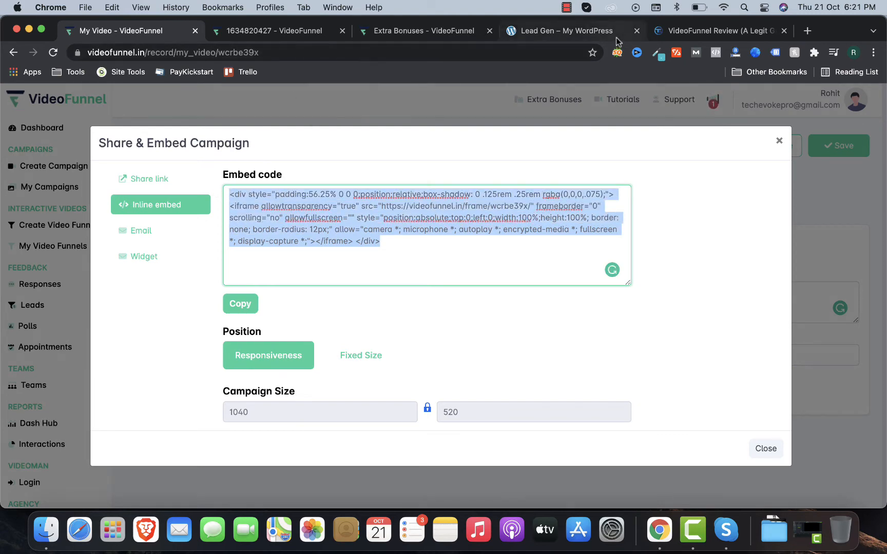
left_click(587, 31)
scroll(352, 199, "up", 5)
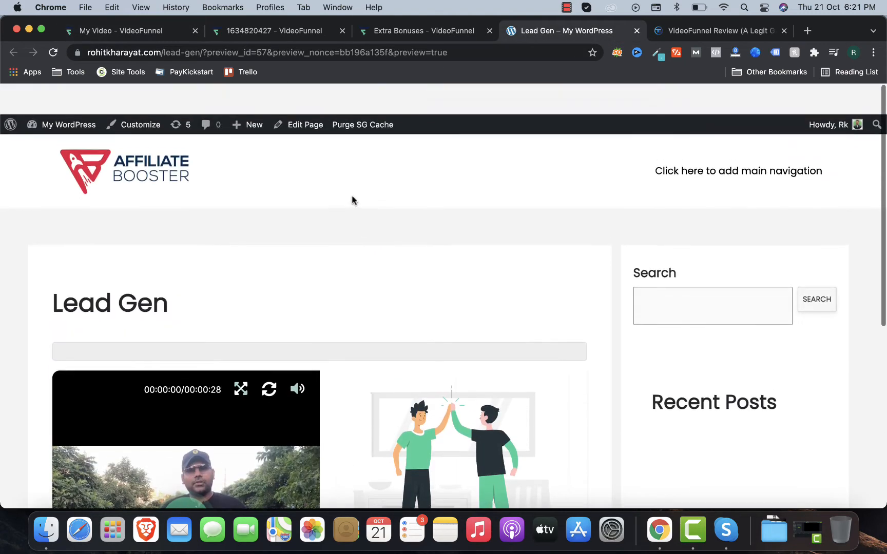
left_click(295, 95)
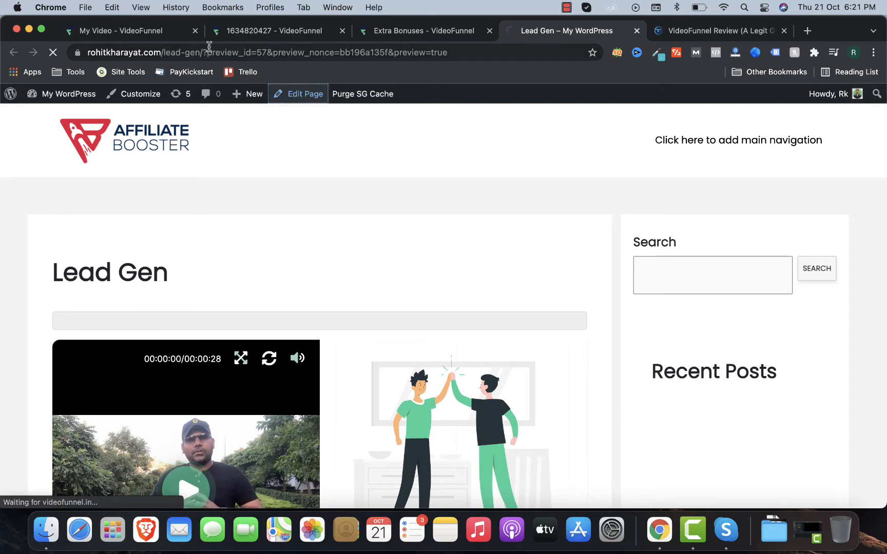
Step: Back in VideoFunnel, show the Email sharing option with Generate Email Code switched on
left_click(148, 32)
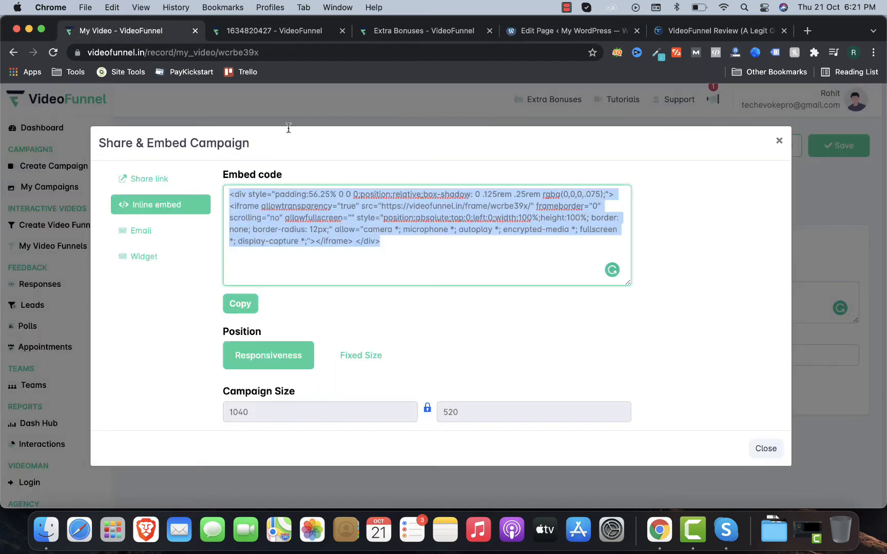
left_click(148, 232)
left_click(239, 276)
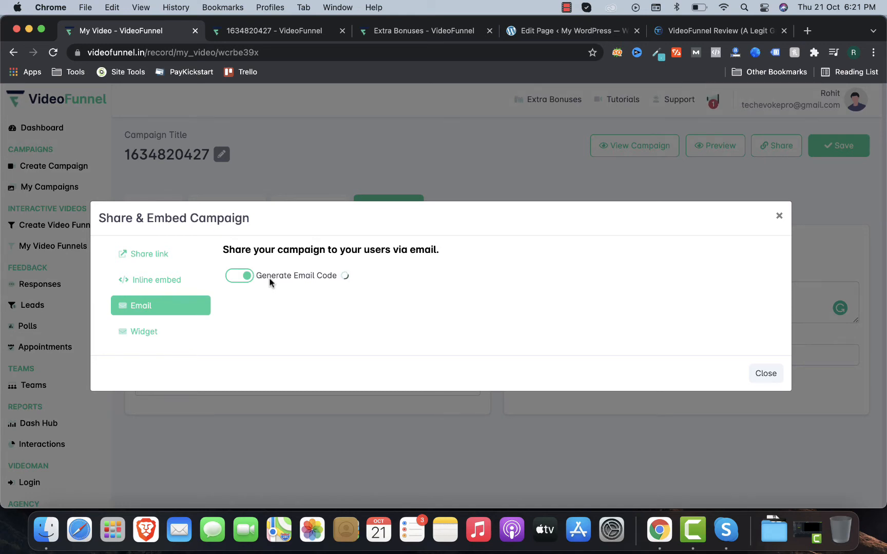
Step: Switch the Share & Embed dialog to Widget, previewing the 'Hi There!' video bubble
left_click(169, 331)
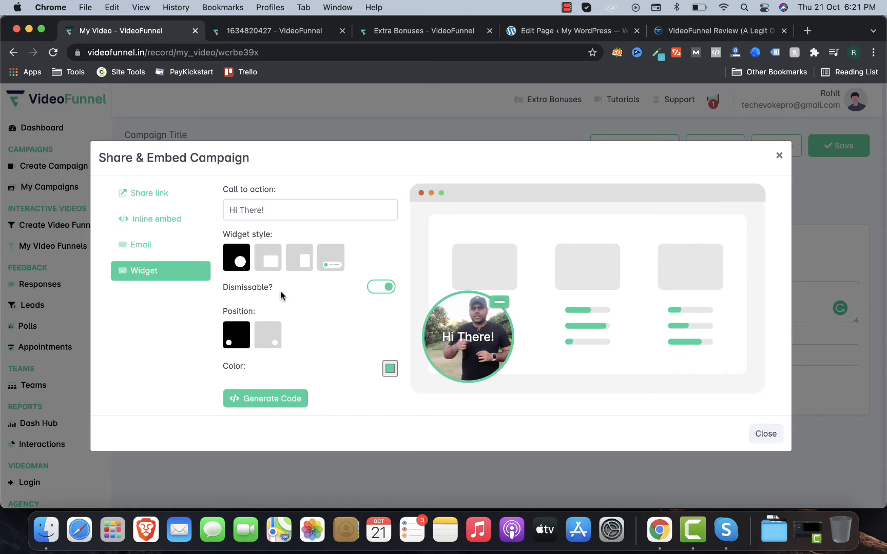
Step: Make the widget a portrait video in the bottom-right corner and generate its embed code
left_click(330, 256)
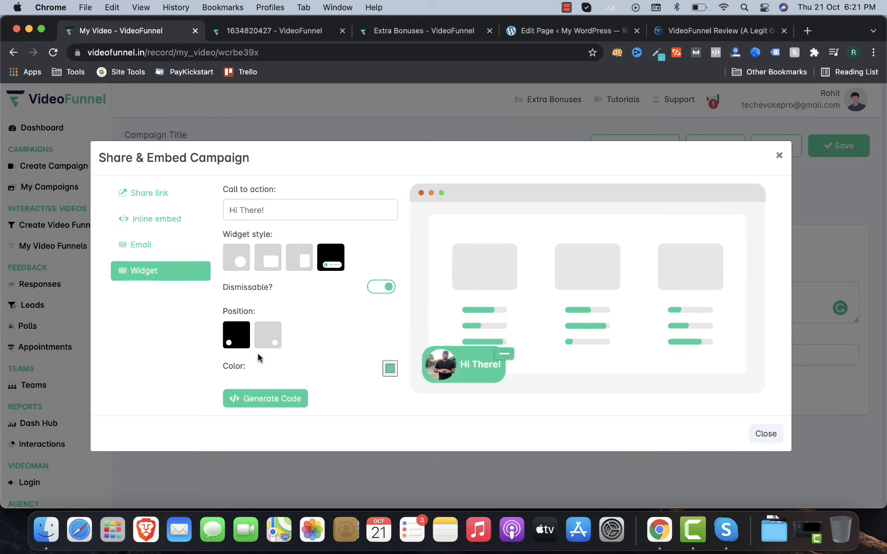
left_click(300, 262)
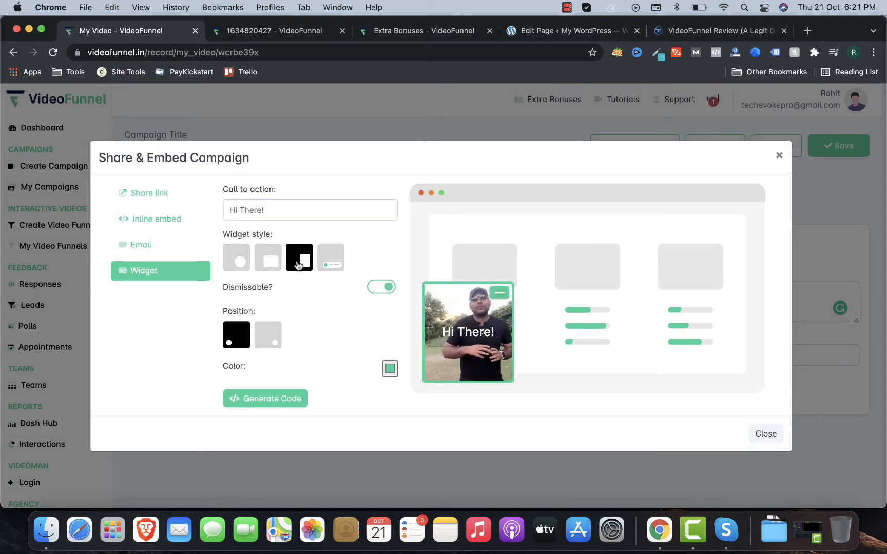
left_click(270, 331)
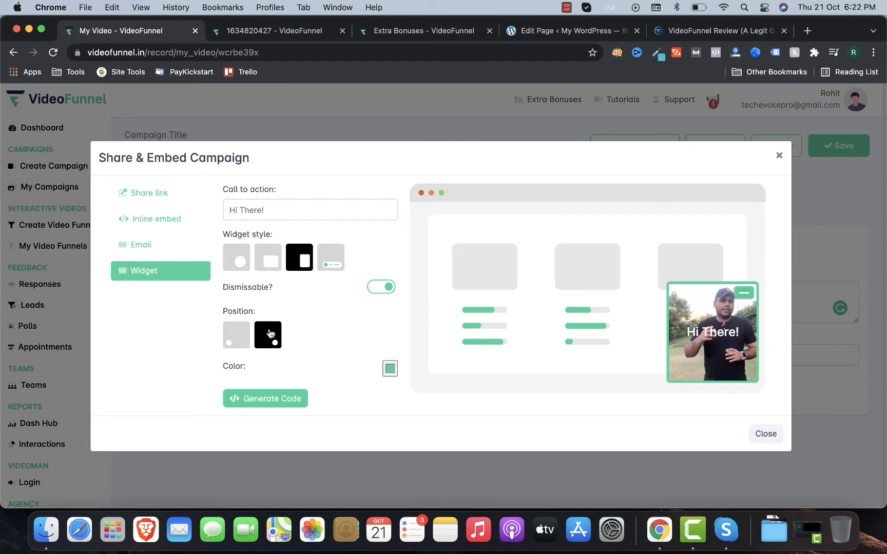
left_click(255, 398)
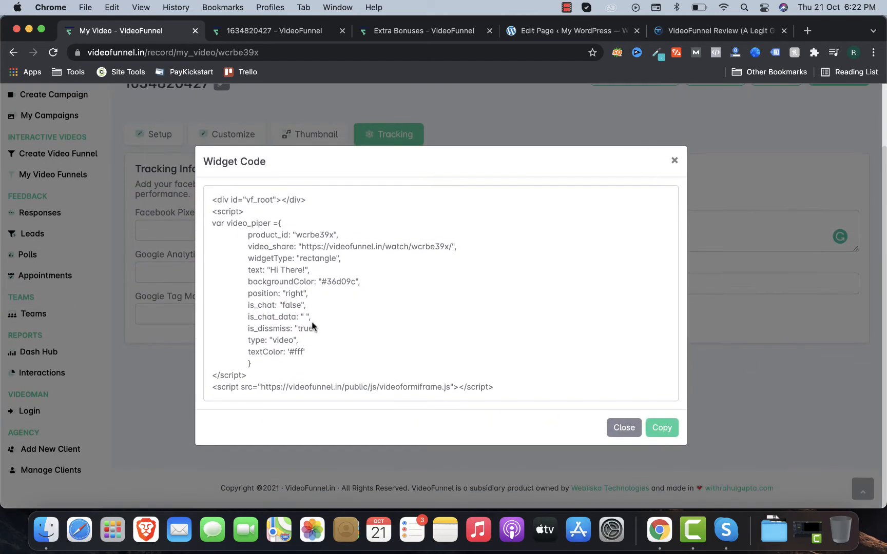
left_click(619, 430)
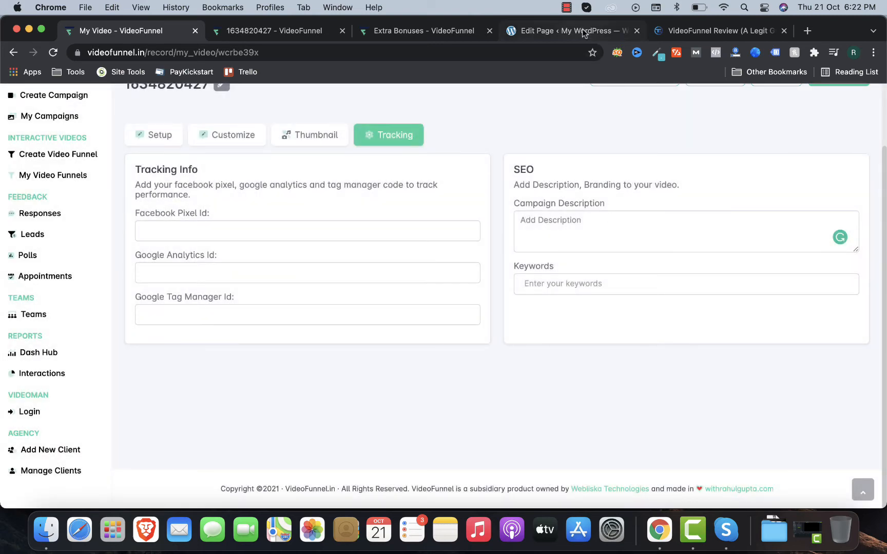
Step: Paste the VideoFunnel iframe code into the Lead Gen page's HTML block, update, and view the live page
left_click(575, 31)
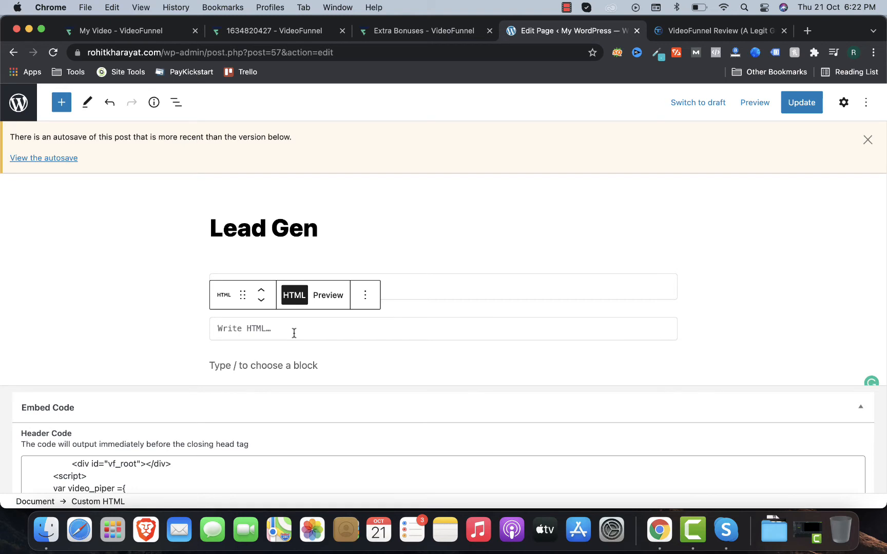
type("<div style=\"padding:56.25% 0 0 0;position:relative;box-shadow: 0 .125rem .25rem rgba(0,0,0,.075);\"> <iframe allowtransparency=\"true\" src=\"https://videofunnel.in/frame/wcrbe39x/\" frameborder=\"0\" scrolling=\"no\" allowfullscreen=\"\" style=\"position:absolute;top:0;left:0;width:100%;height:100%; border: none; border-radius: 12px;\" allow=\"camera *; microphone *; autoplay *; encrypted-media *; fullscreen *; display-capture *;\"></iframe> </div>")
left_click(150, 319)
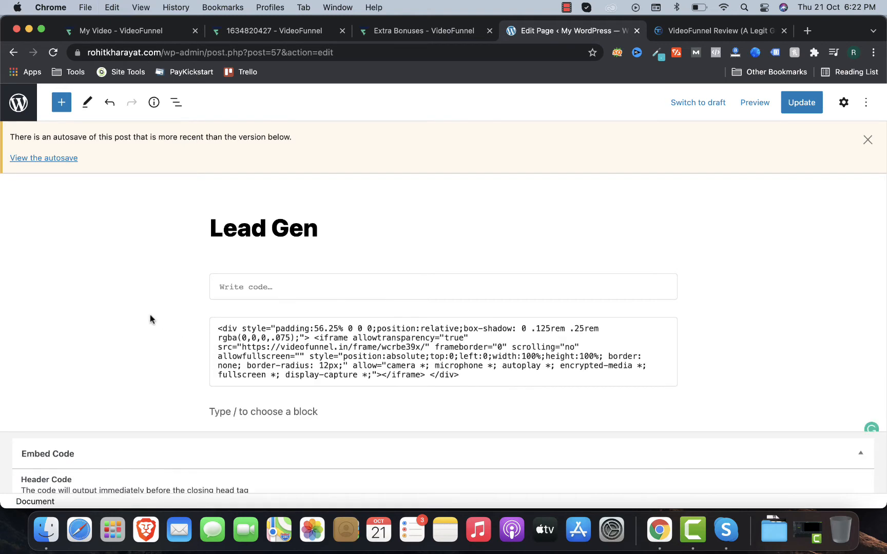
left_click(803, 97)
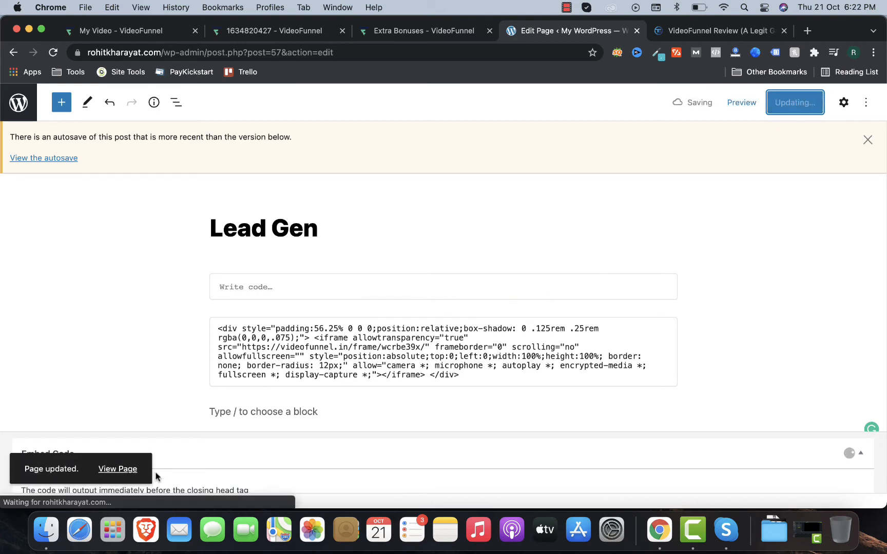
left_click(113, 473)
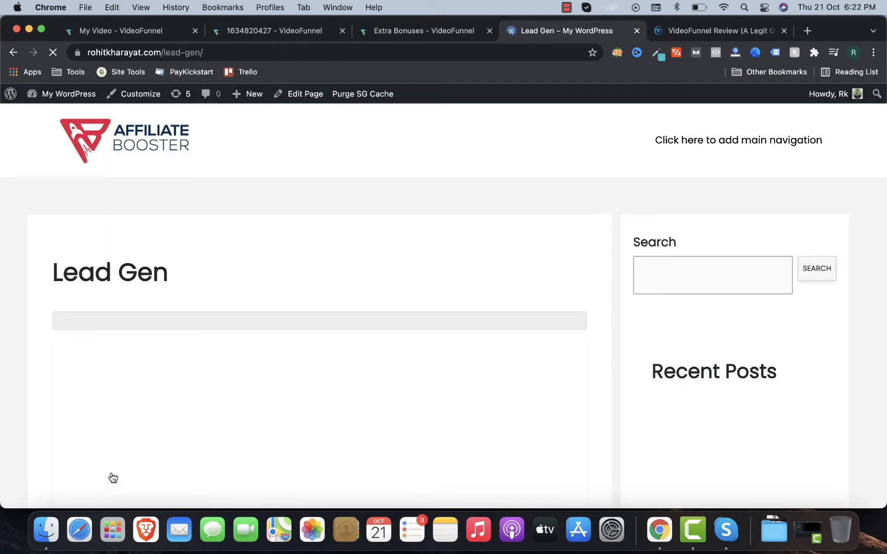
scroll(113, 478, "down", 5)
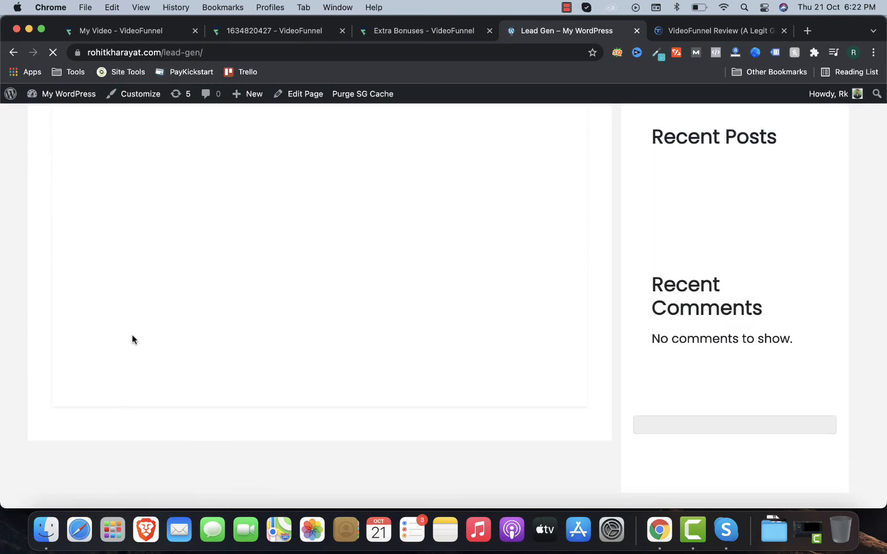
scroll(132, 335, "up", 3)
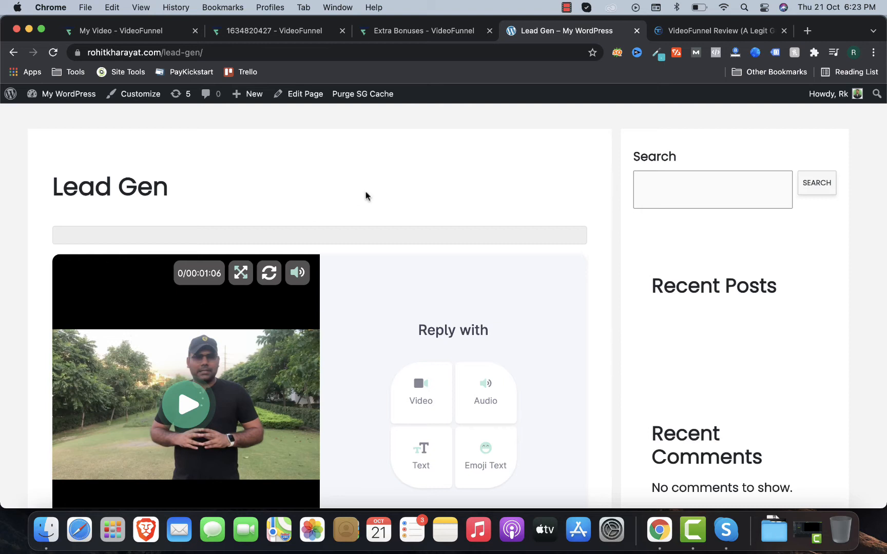
Step: Return to the VideoFunnel campaign and close the Share & Embed dialog
left_click(275, 31)
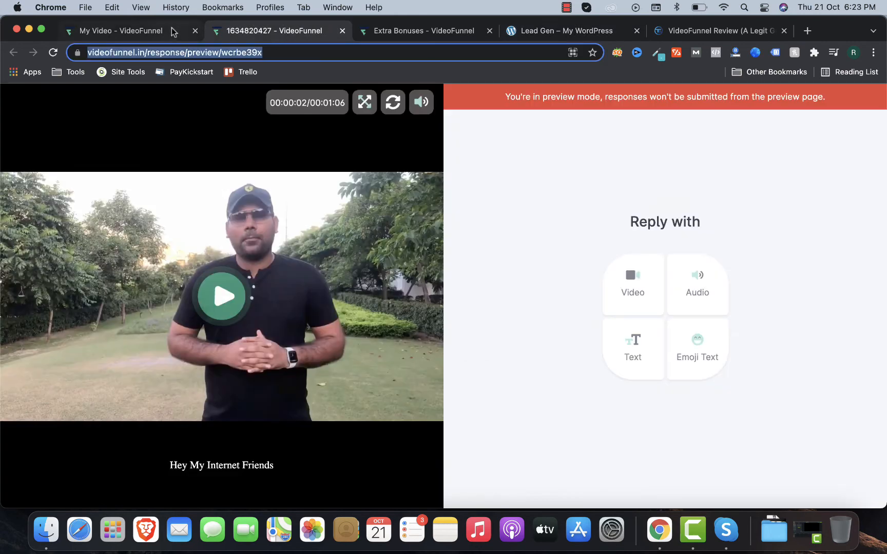
left_click(175, 32)
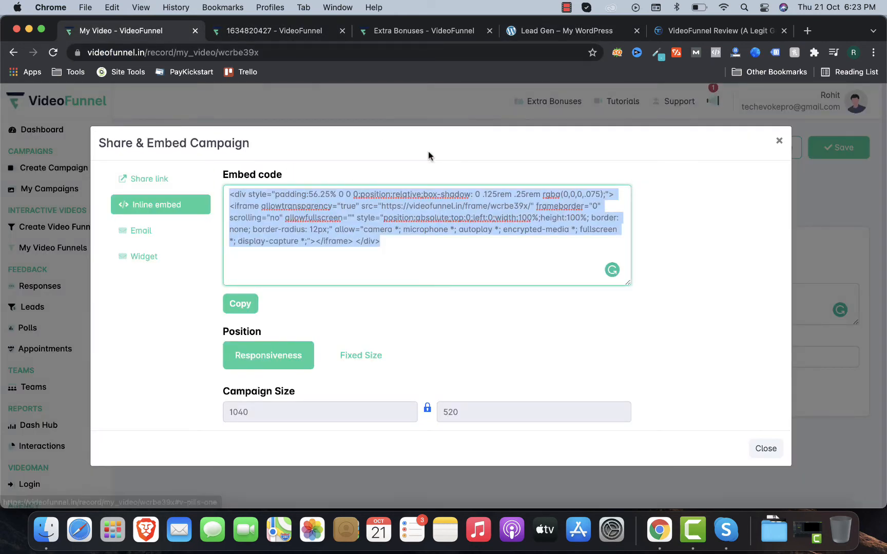
left_click(778, 139)
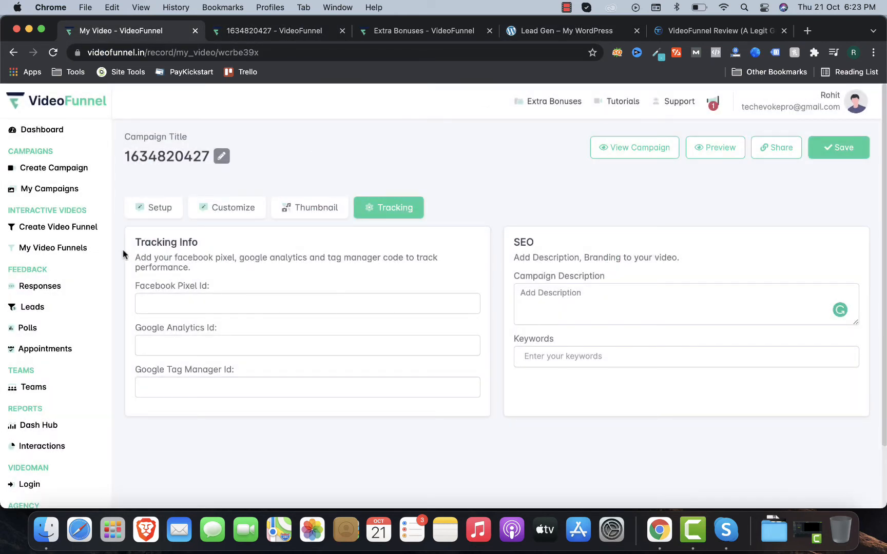
Step: Create a new video funnel named 'Demo funnel for yt' and pick 1.mp4 as its main video
left_click(62, 234)
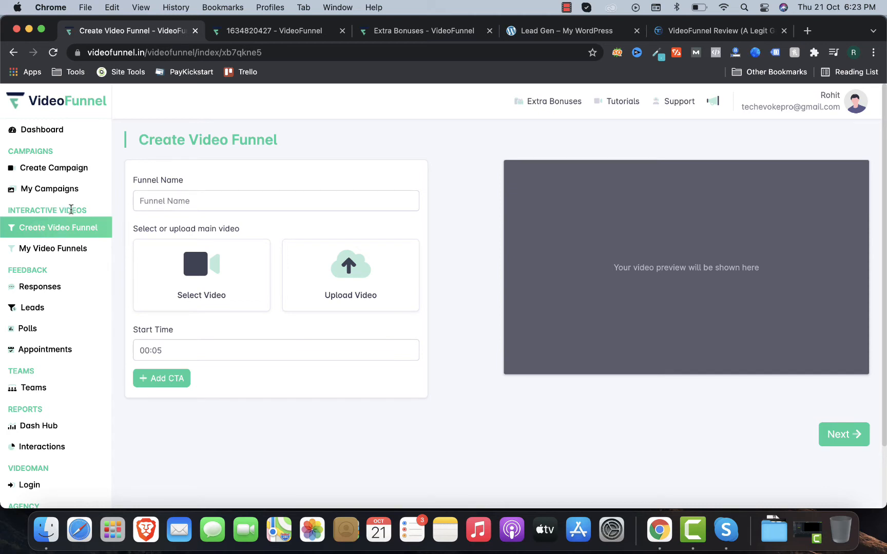
left_click(176, 204)
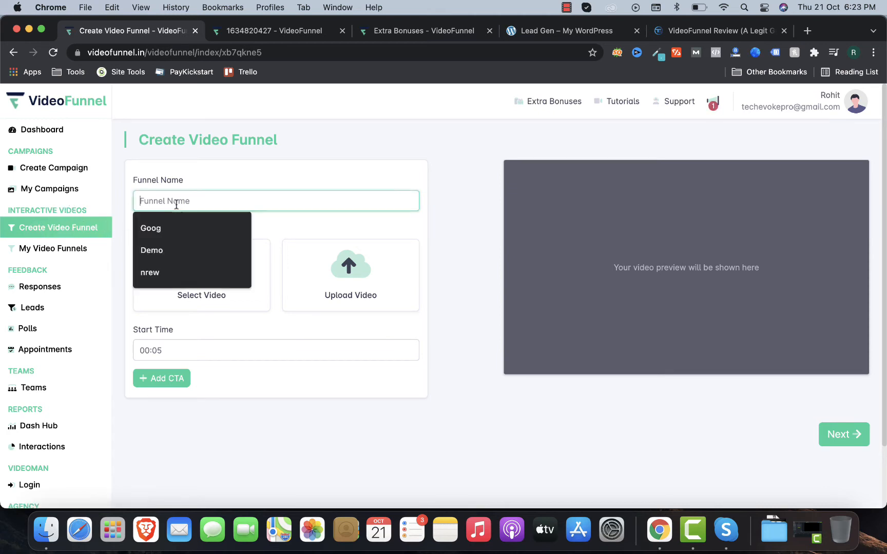
type("Demo funnel for yt")
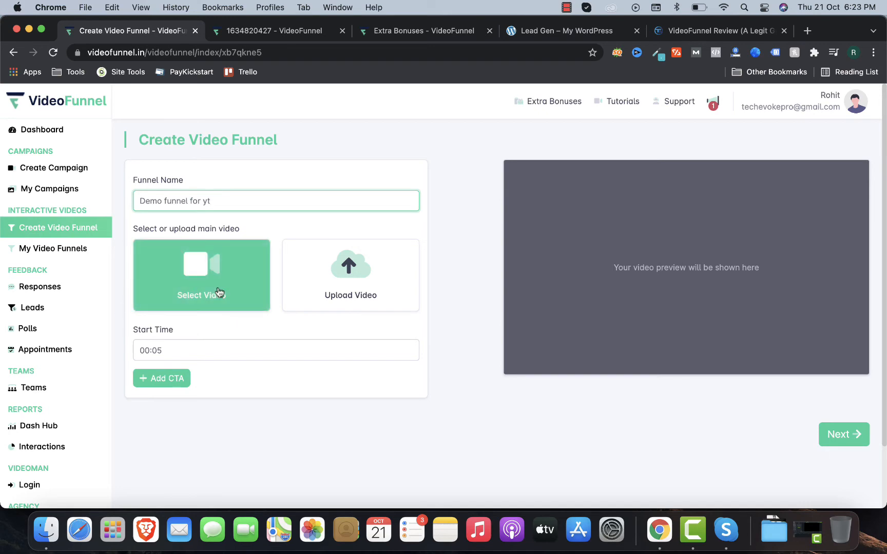
left_click(321, 266)
left_click(293, 380)
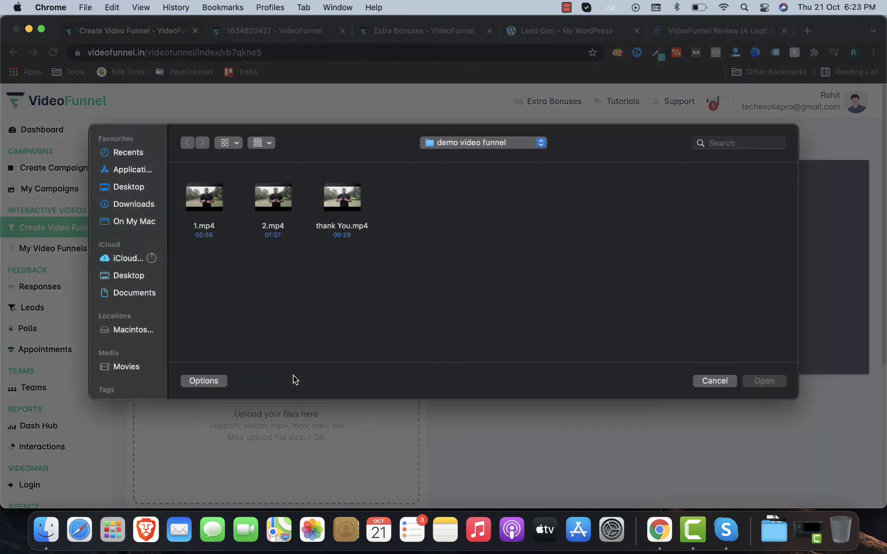
left_click(224, 220)
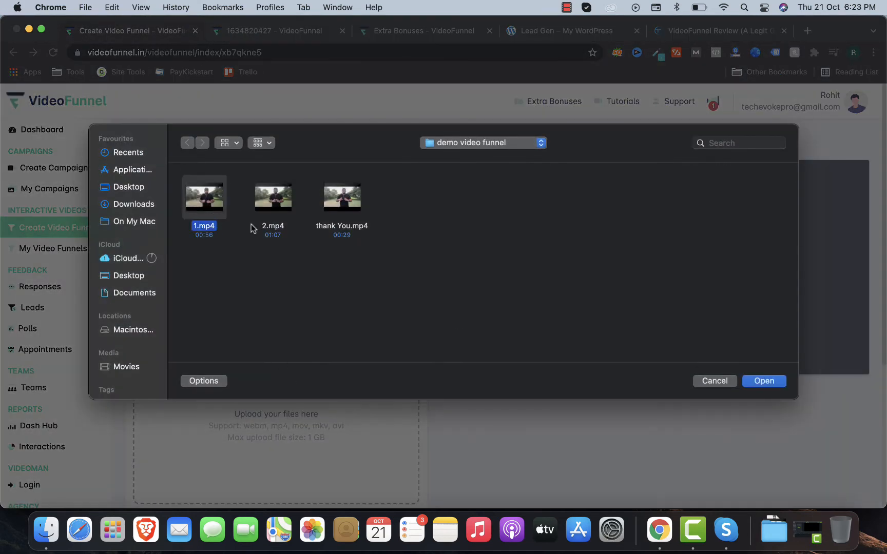
Step: Load 1.mp4 into the funnel and add a call-to-action previewed on the video
left_click(764, 381)
scroll(372, 337, "down", 5)
scroll(295, 308, "down", 3)
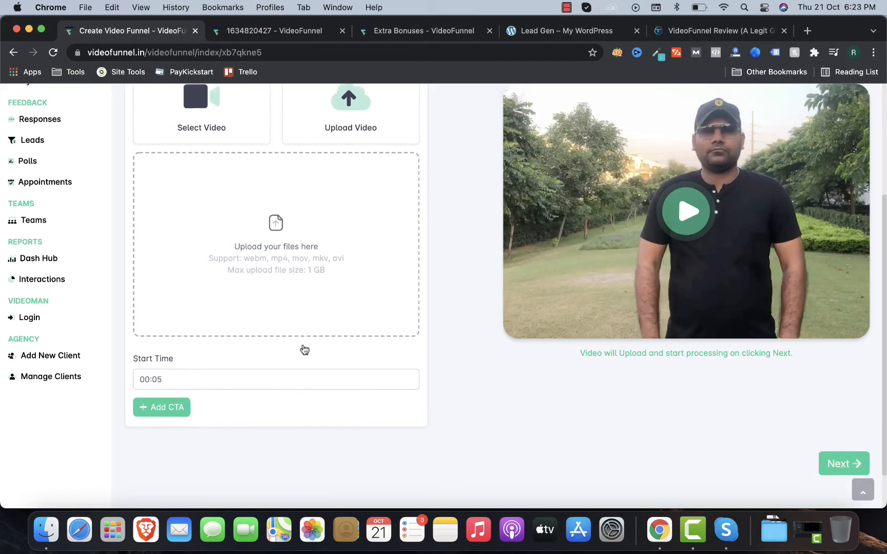
left_click(174, 365)
scroll(191, 382, "down", 1)
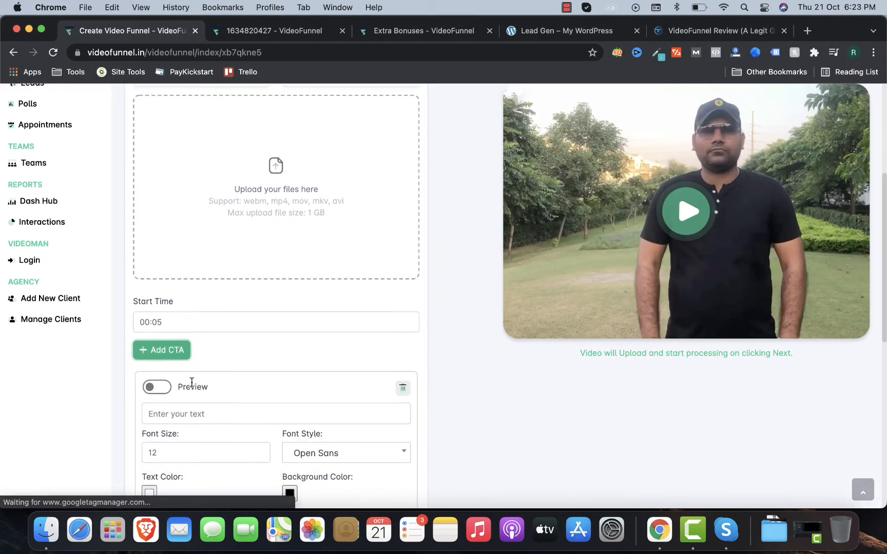
scroll(191, 383, "up", 1)
scroll(191, 383, "down", 2)
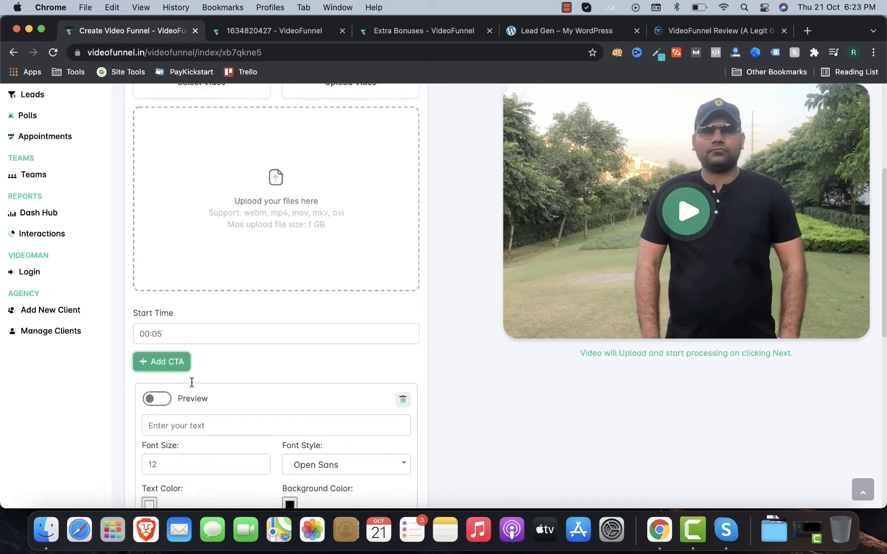
left_click(162, 380)
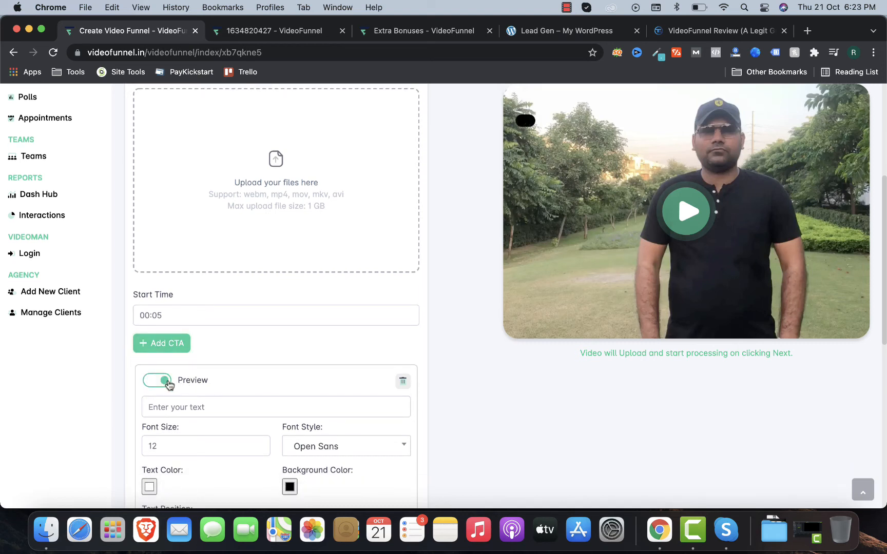
scroll(178, 375, "down", 3)
Step: Set the CTA text to 'Apply now' at bottom centre with font size 30
left_click(197, 334)
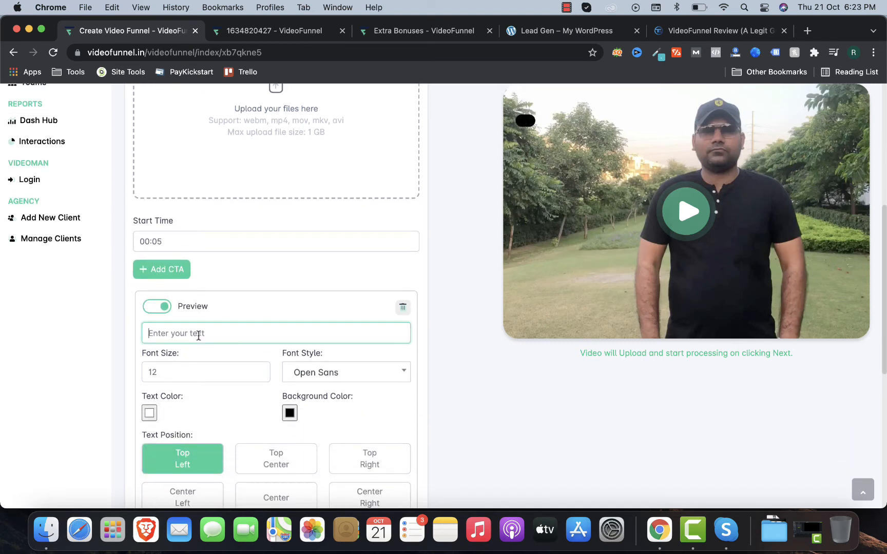
left_click(203, 354)
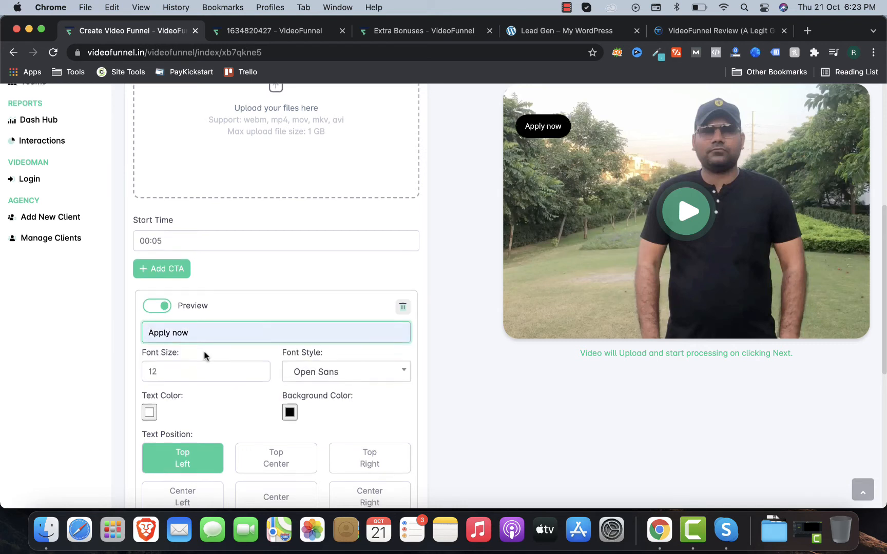
scroll(204, 339, "down", 5)
scroll(210, 322, "down", 1)
left_click(257, 361)
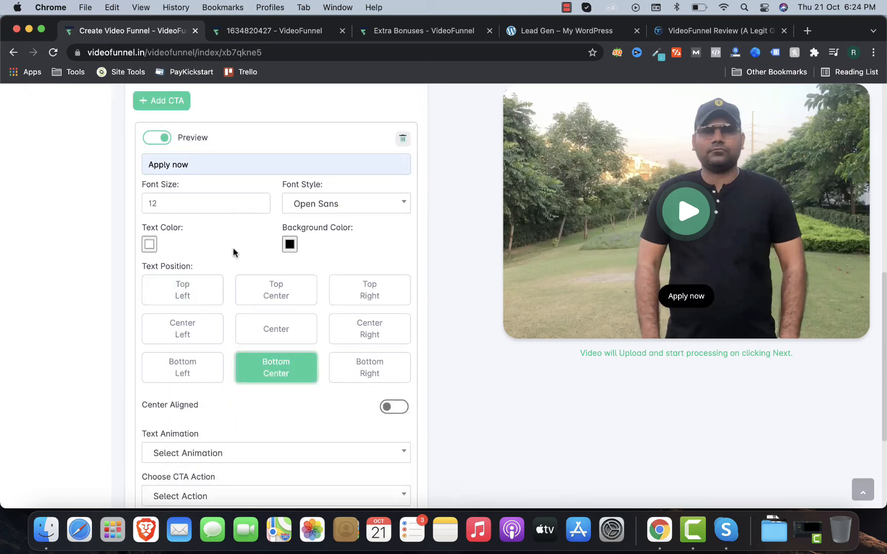
scroll(233, 251, "up", 3)
left_click(195, 280)
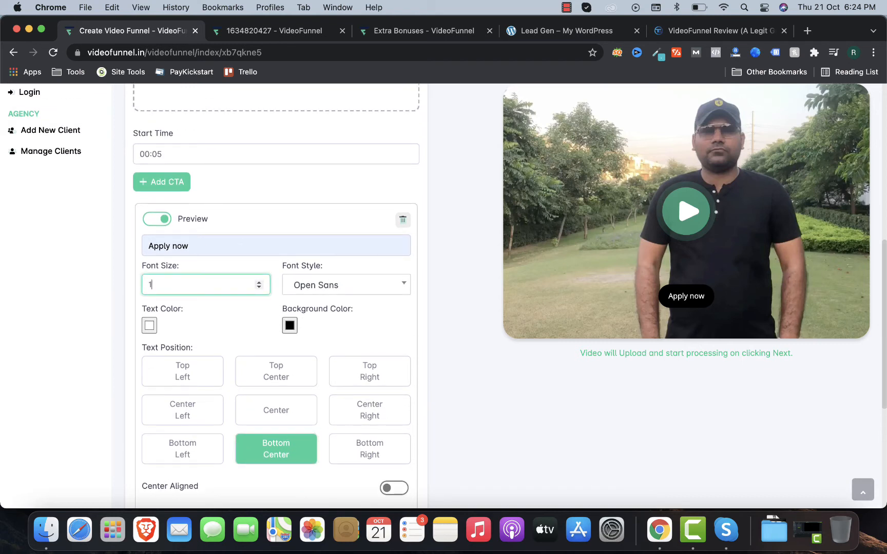
left_click(18, 301)
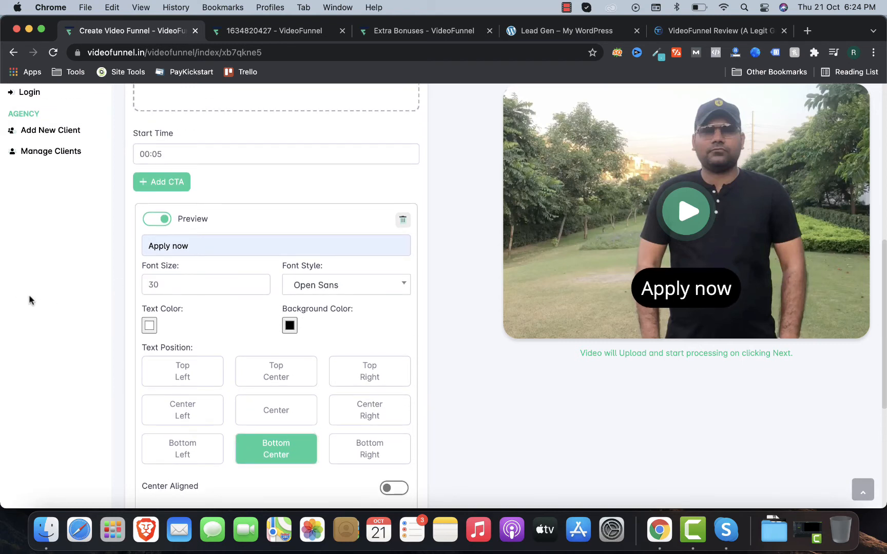
scroll(330, 323, "down", 4)
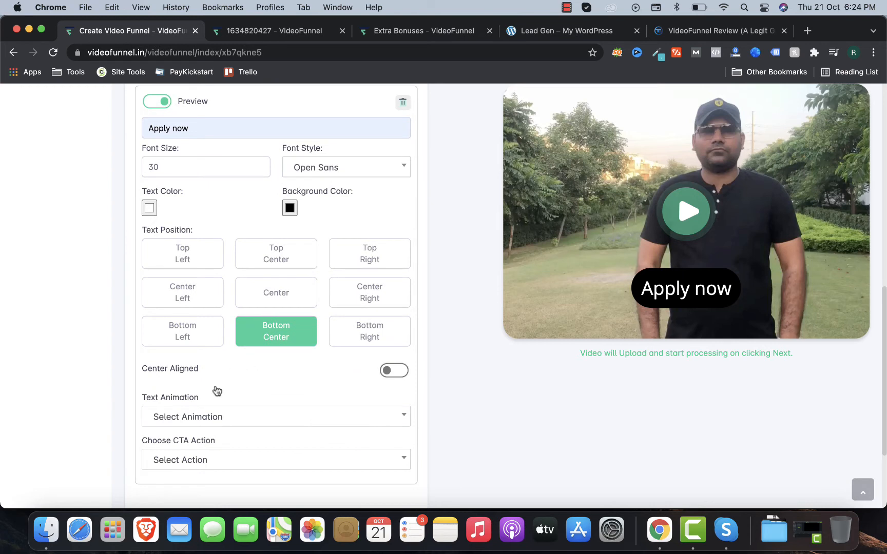
left_click(213, 460)
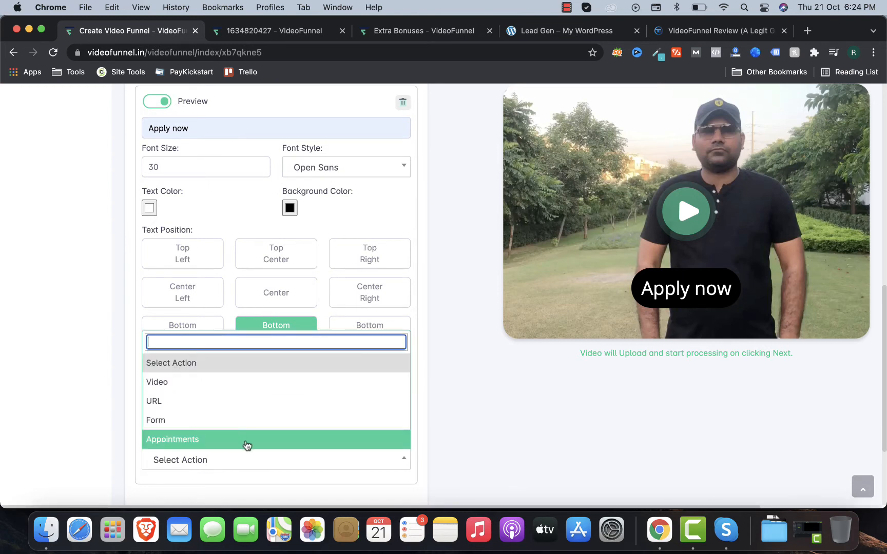
Step: Set the CTA action to Appointments
left_click(227, 426)
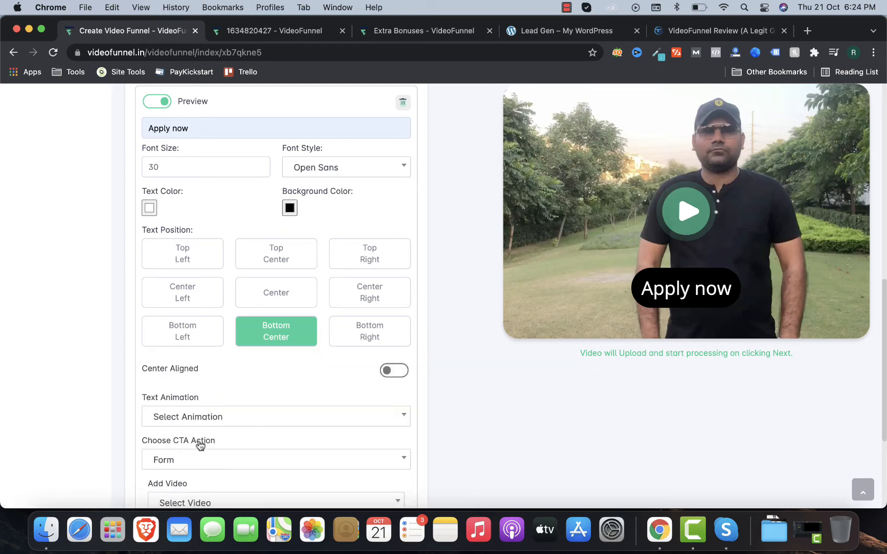
scroll(190, 451, "down", 2)
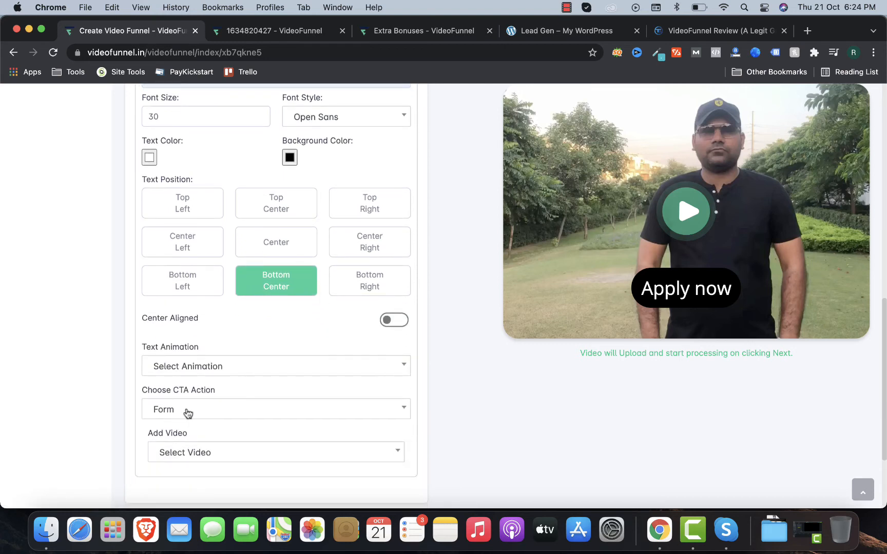
left_click(244, 409)
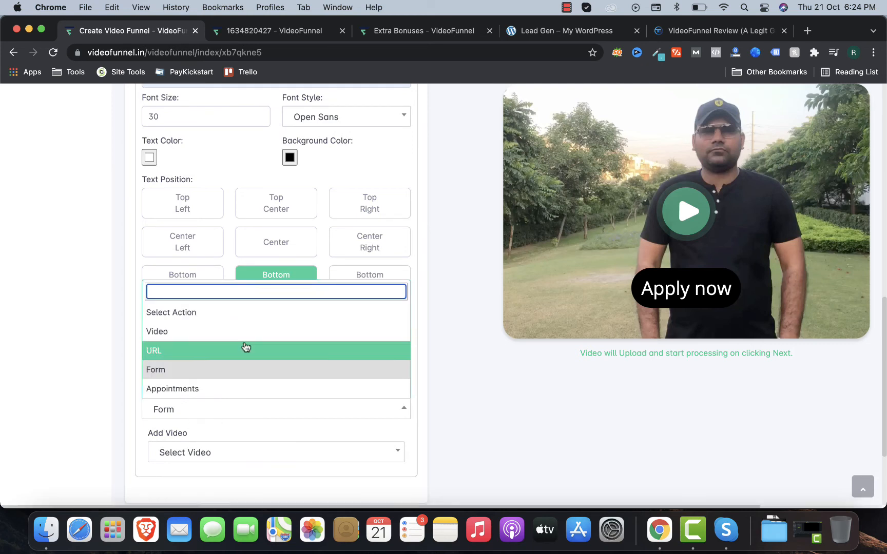
left_click(242, 389)
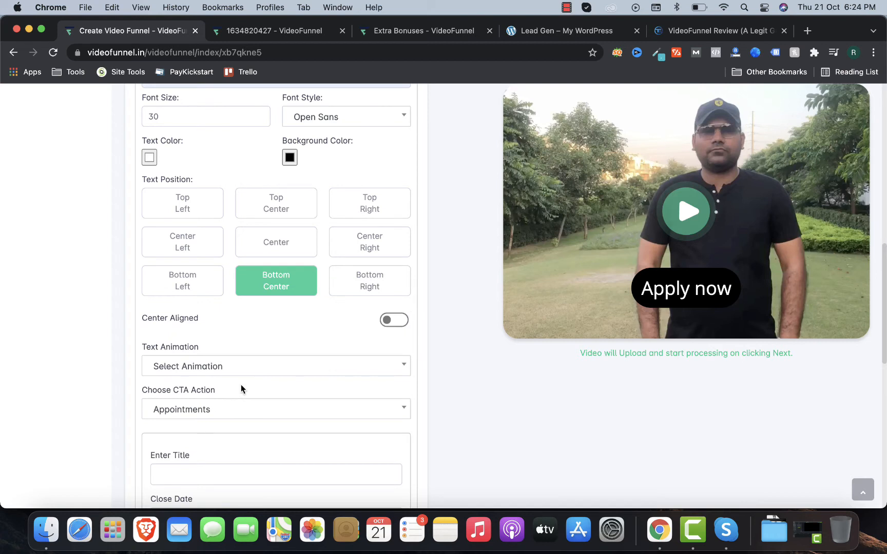
scroll(242, 389, "down", 2)
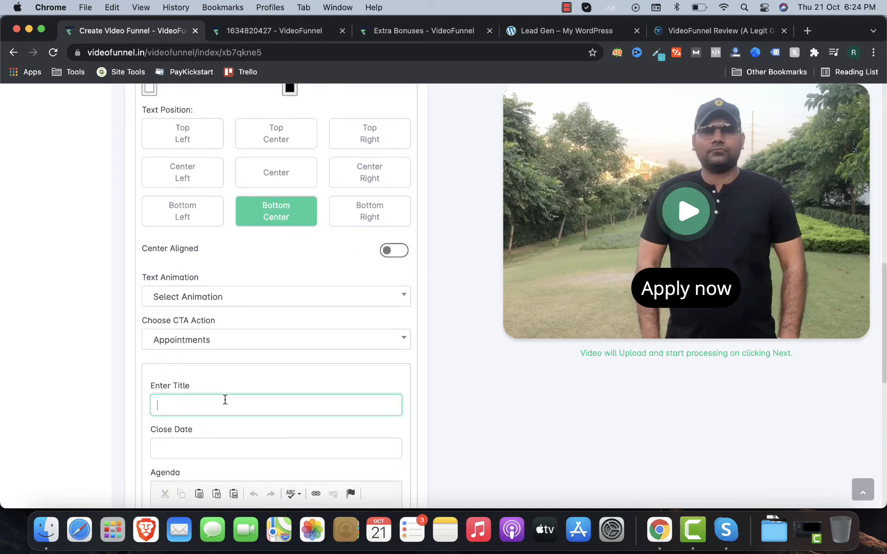
Step: Set the appointment close date to 28 October 2021 at 18:25
left_click(226, 444)
scroll(226, 443, "down", 5)
left_click(261, 445)
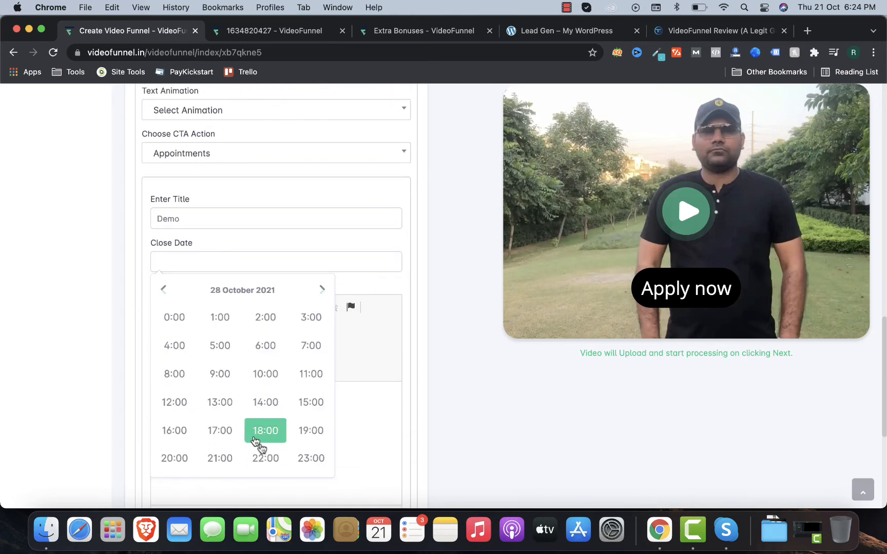
left_click(271, 434)
left_click(237, 347)
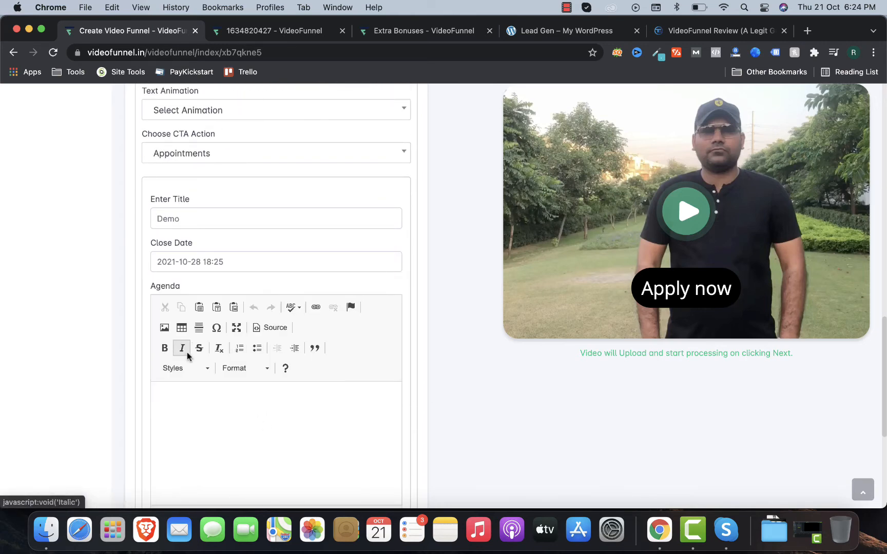
scroll(190, 353, "down", 6)
left_click(212, 363)
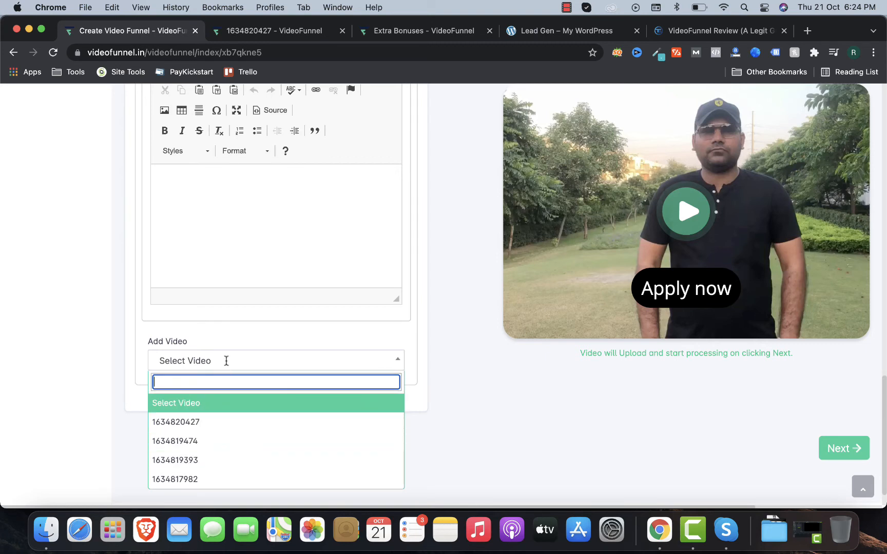
right_click(223, 445)
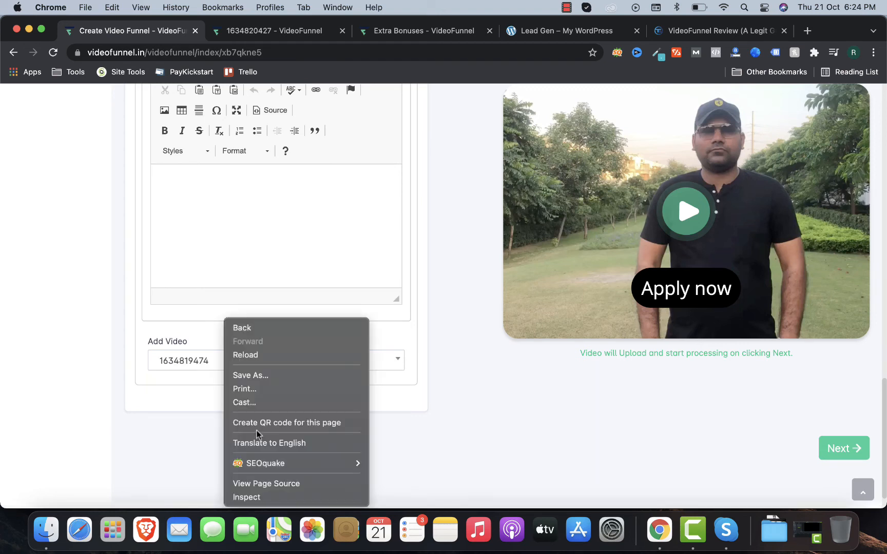
left_click(181, 365)
left_click(203, 367)
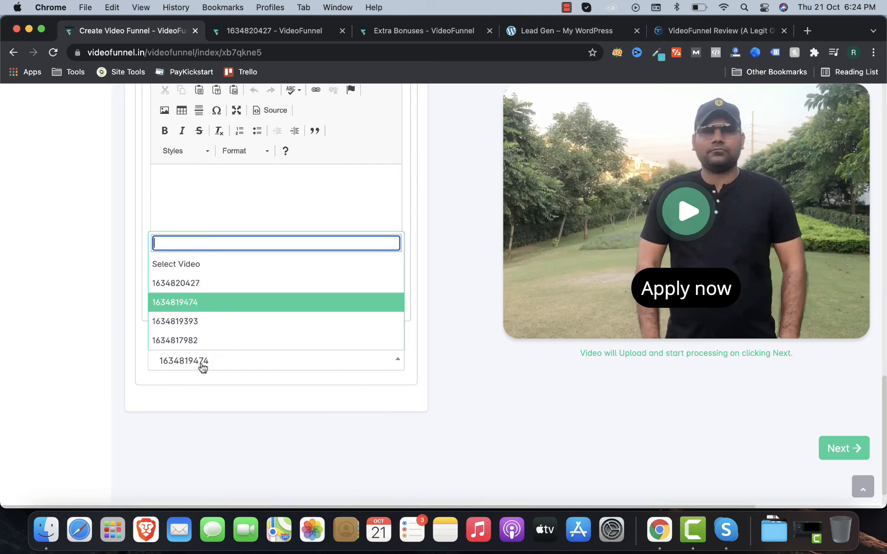
left_click(219, 308)
scroll(311, 322, "up", 10)
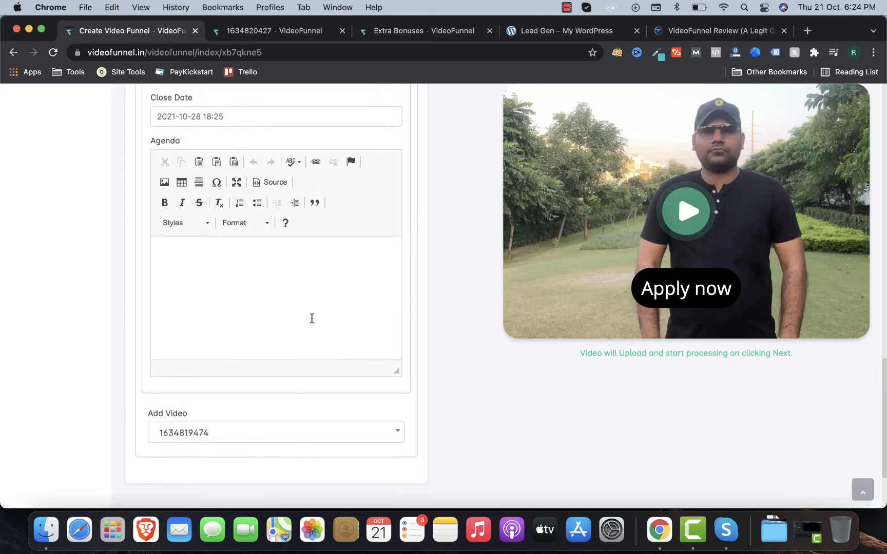
scroll(313, 322, "down", 10)
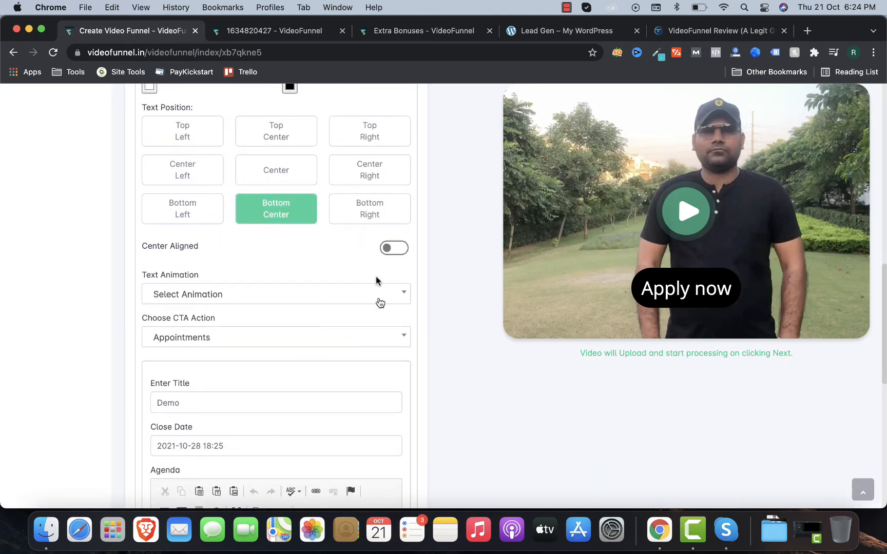
Step: Save the main video step and add an extra CTA on the Appointment step
left_click(851, 416)
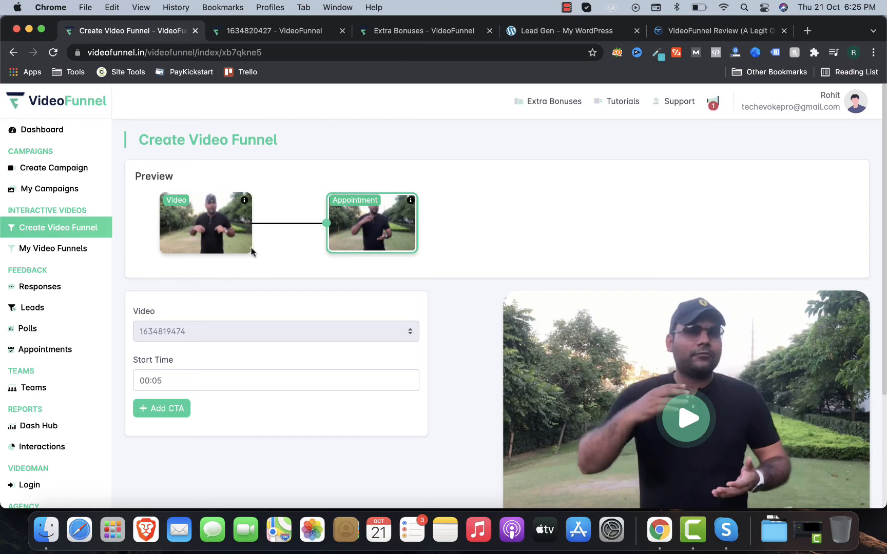
left_click(170, 419)
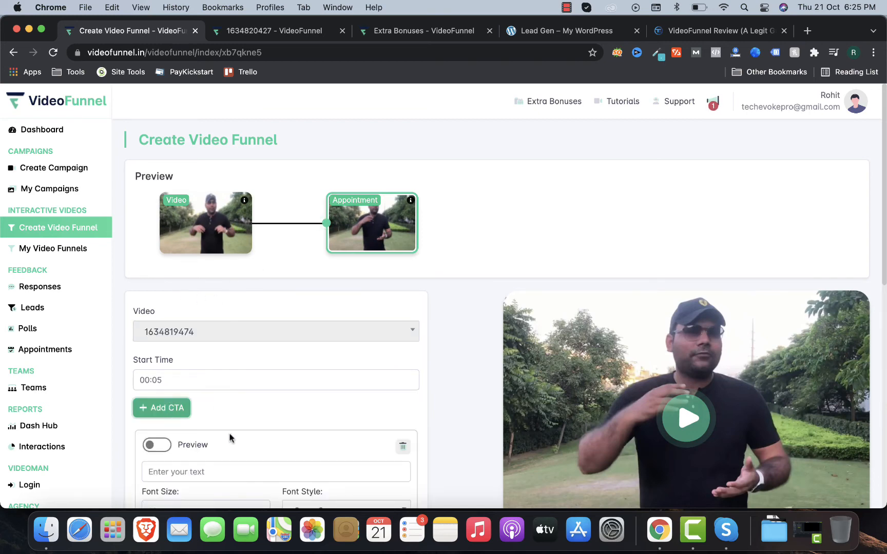
scroll(231, 439, "down", 3)
scroll(188, 331, "down", 5)
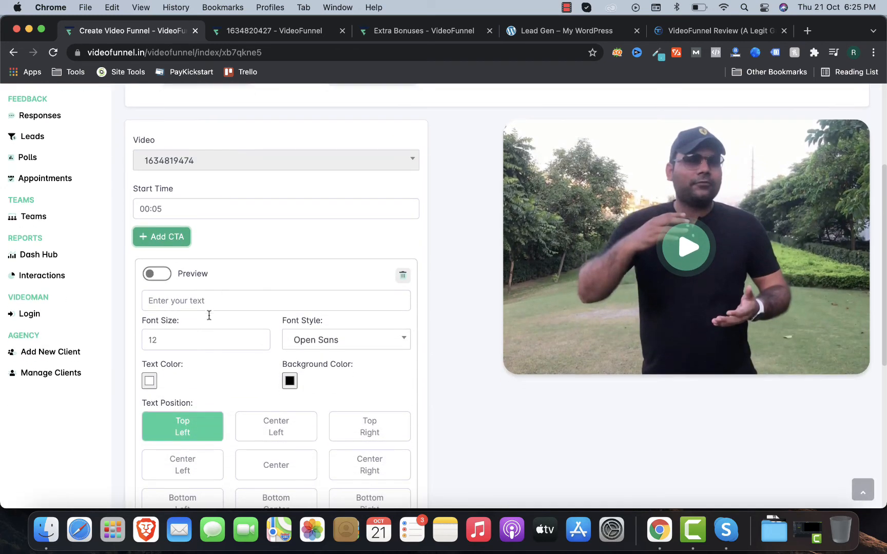
scroll(223, 278, "down", 10)
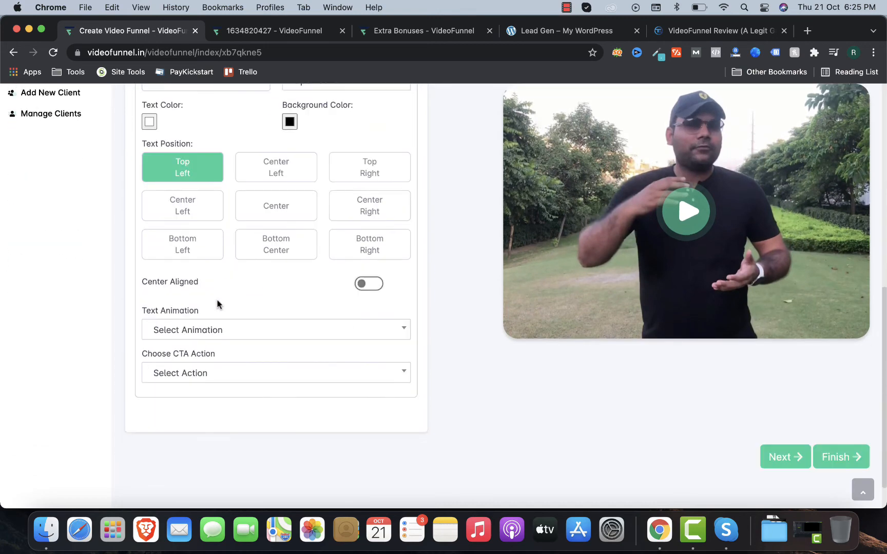
Step: Delete the unneeded extra CTA and finish creating the video funnel
left_click(234, 338)
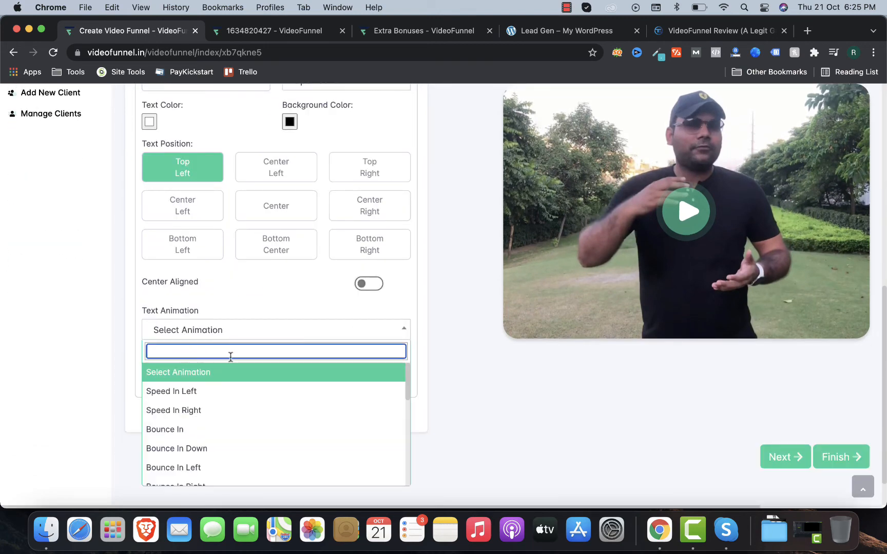
left_click(231, 331)
left_click(229, 380)
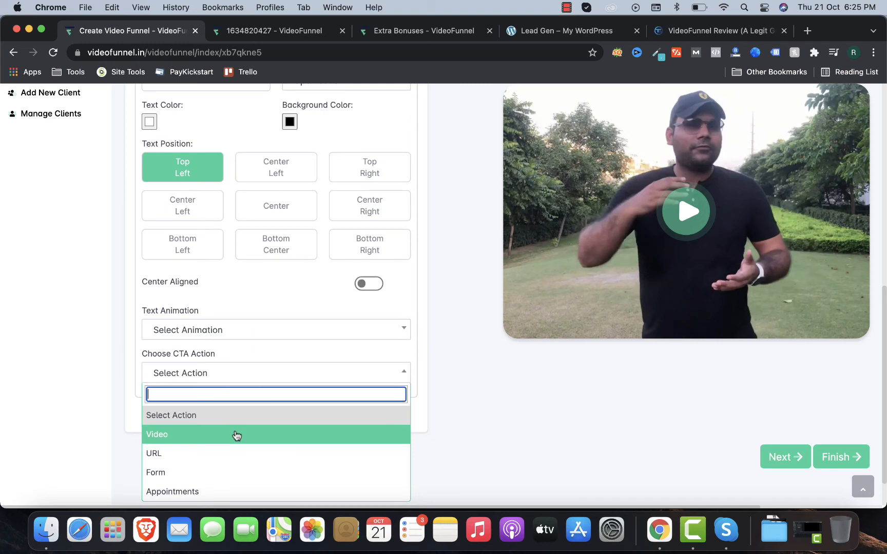
left_click(93, 307)
scroll(93, 307, "up", 12)
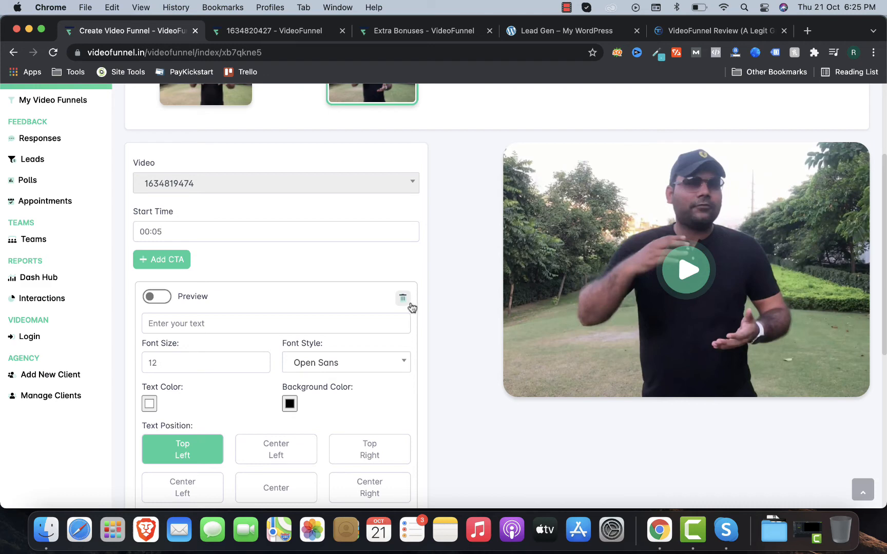
left_click(403, 298)
left_click(834, 418)
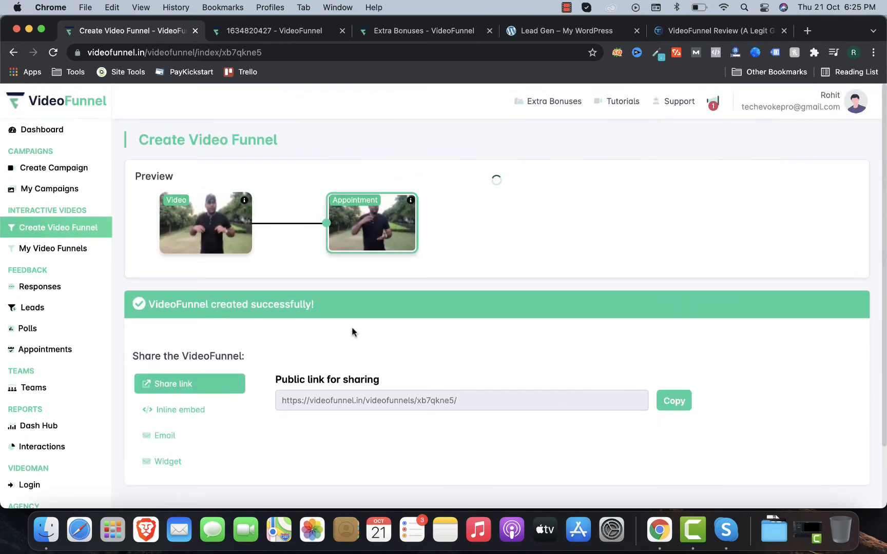
Step: Copy the funnel's public sharing link and load it in the other VideoFunnel tab
left_click(674, 400)
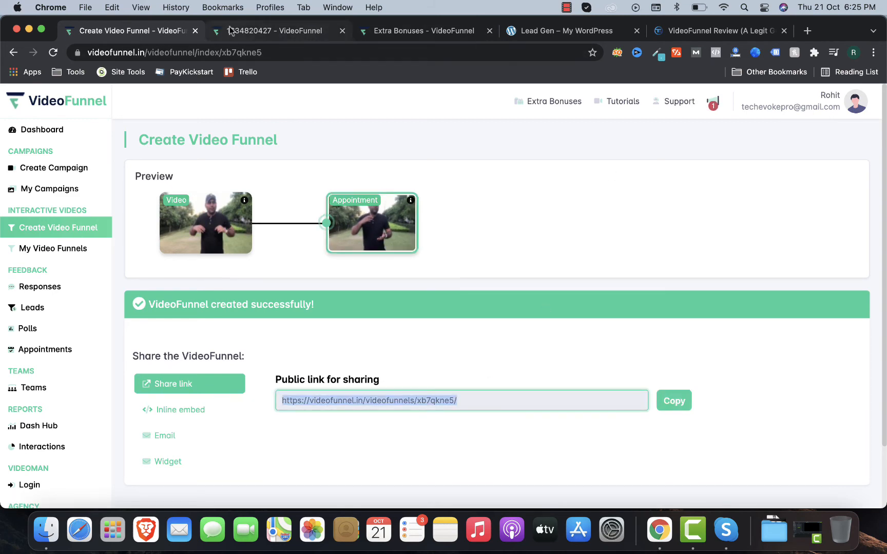
left_click(292, 32)
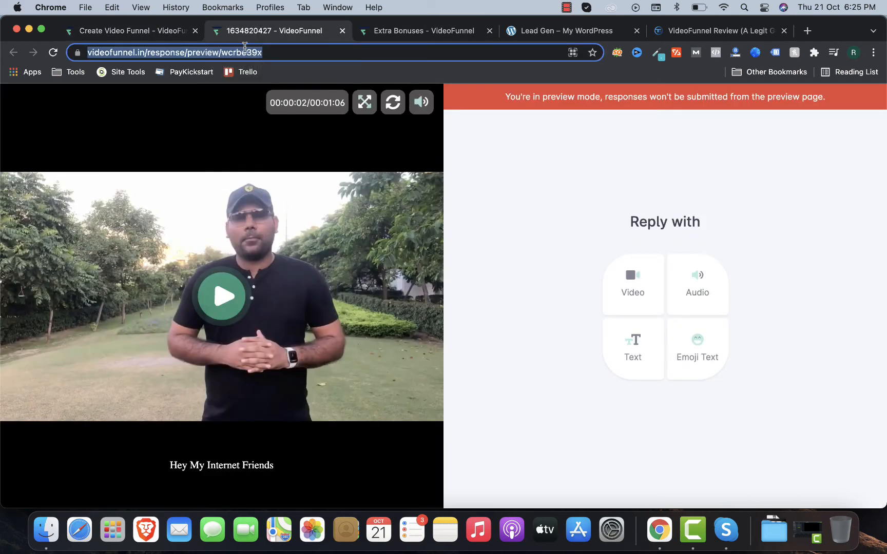
key("super+v")
key("Return")
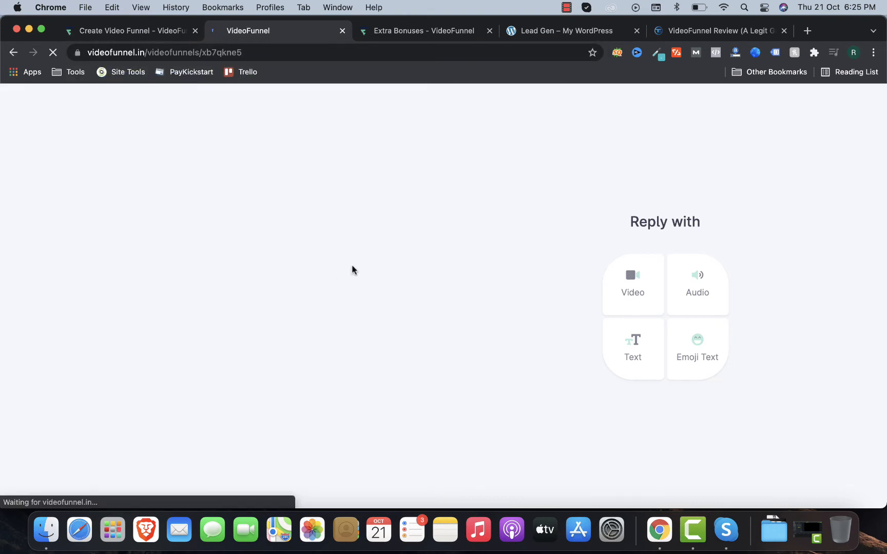
Step: Play the shared funnel video and choose 'Continue to video' past the Apply now prompt
left_click(641, 285)
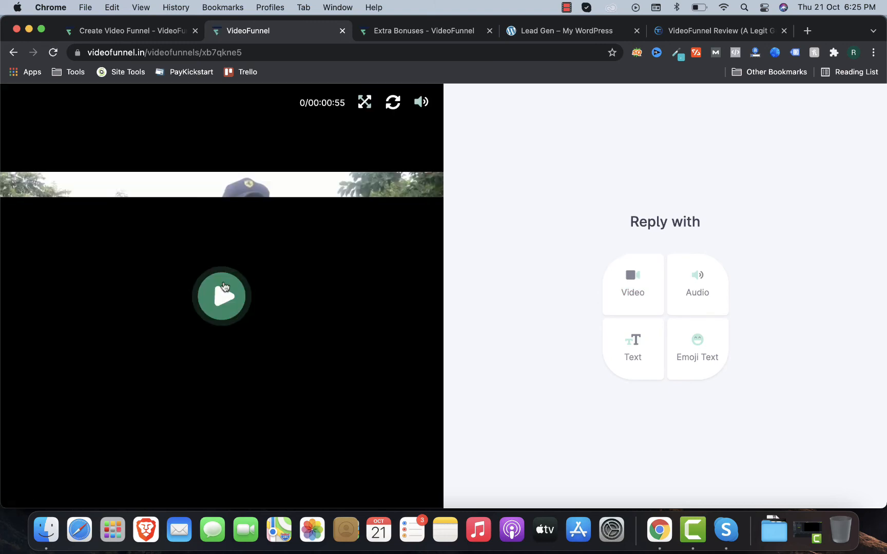
left_click(223, 288)
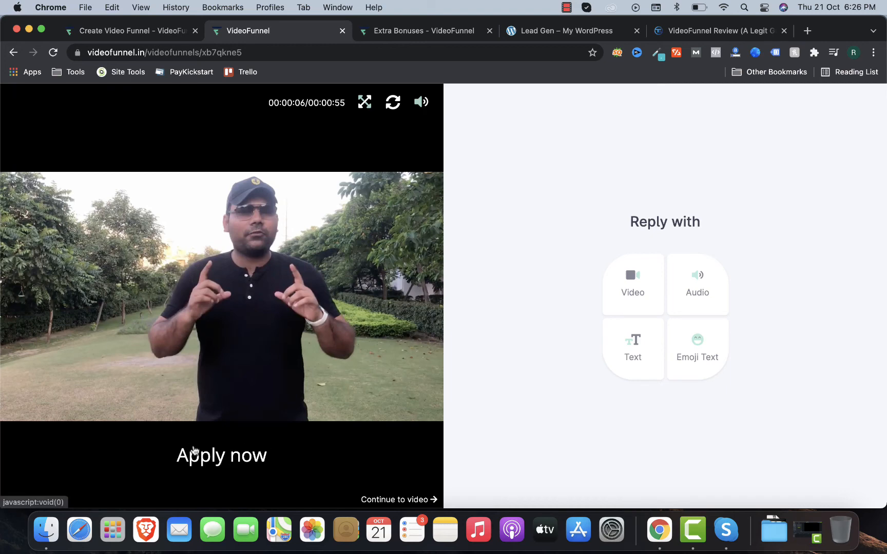
left_click(379, 499)
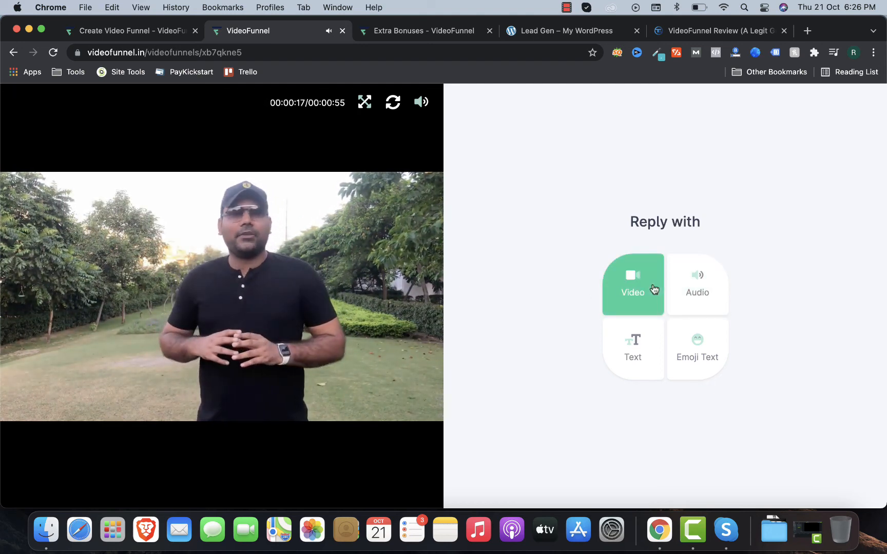
Step: Record a short landscape test video reply on the live funnel
left_click(653, 290)
left_click(625, 309)
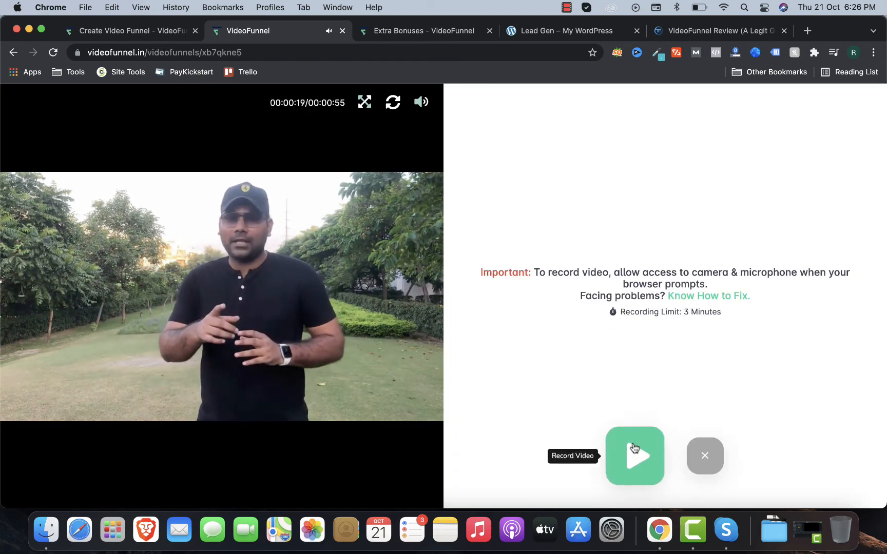
left_click(634, 448)
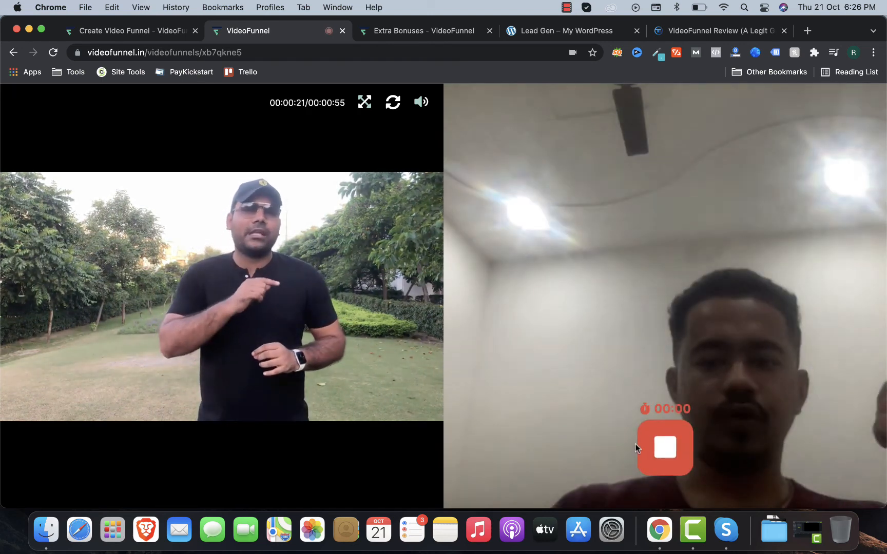
left_click(649, 447)
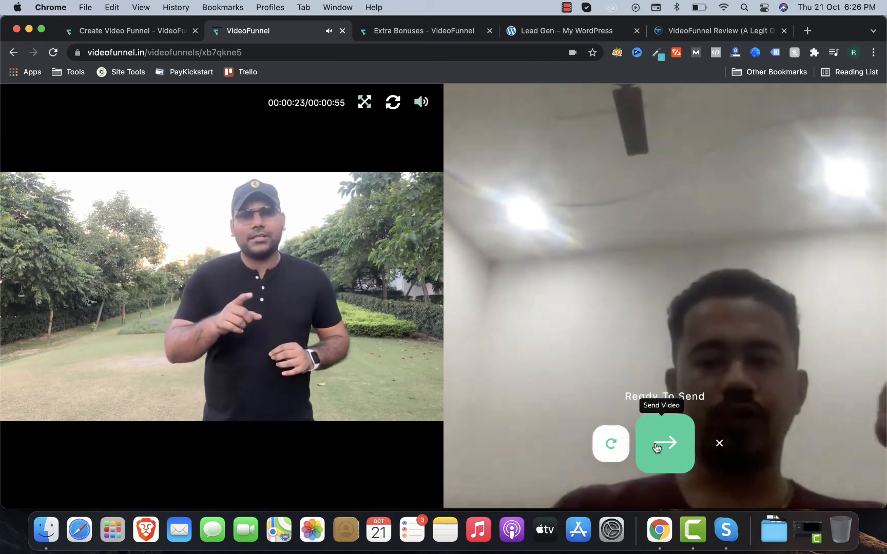
Step: Discard the test recording and return to the Create Video Funnel share page
left_click(717, 444)
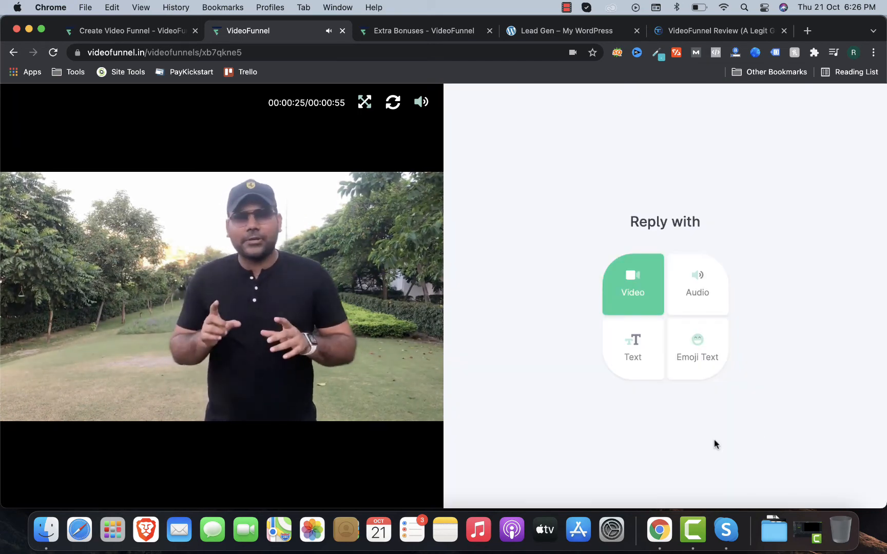
mouse_move(240, 212)
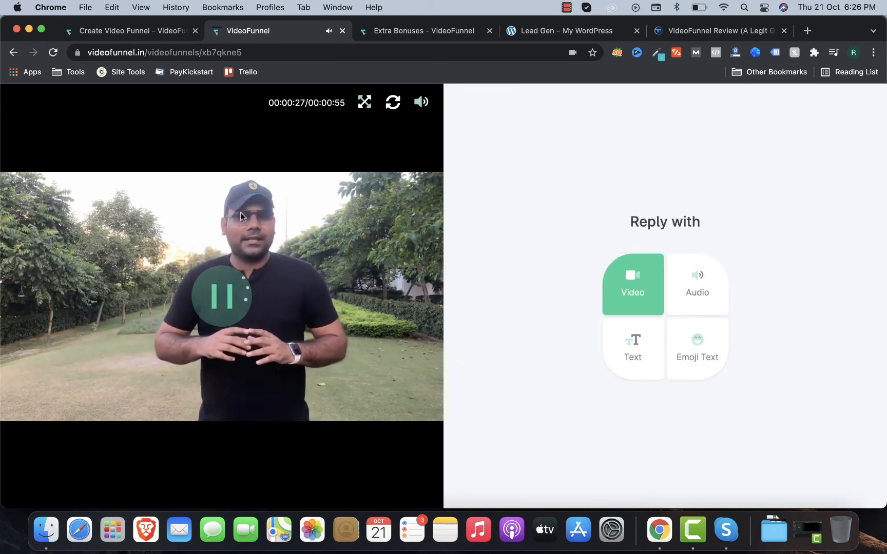
left_click(144, 36)
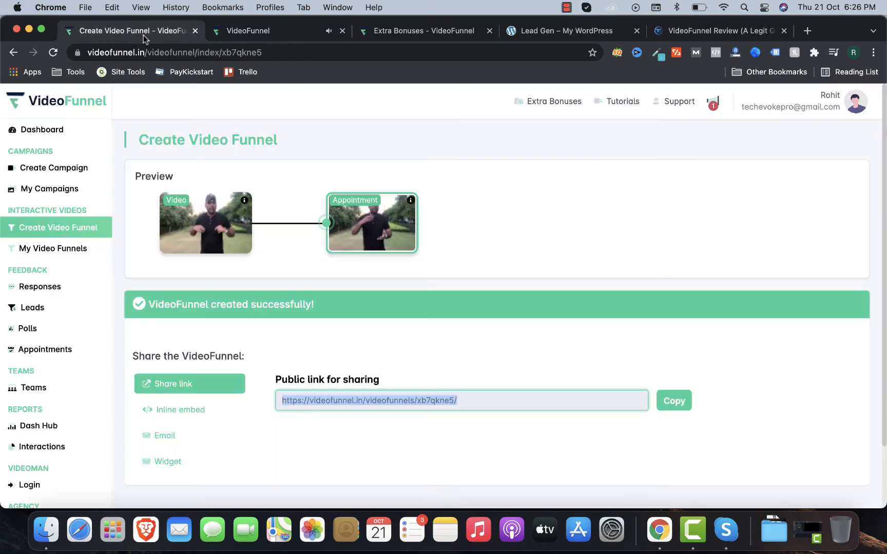
Step: Browse the Responses, Leads and Polls pages, then go back to Responses
scroll(55, 279, "down", 1)
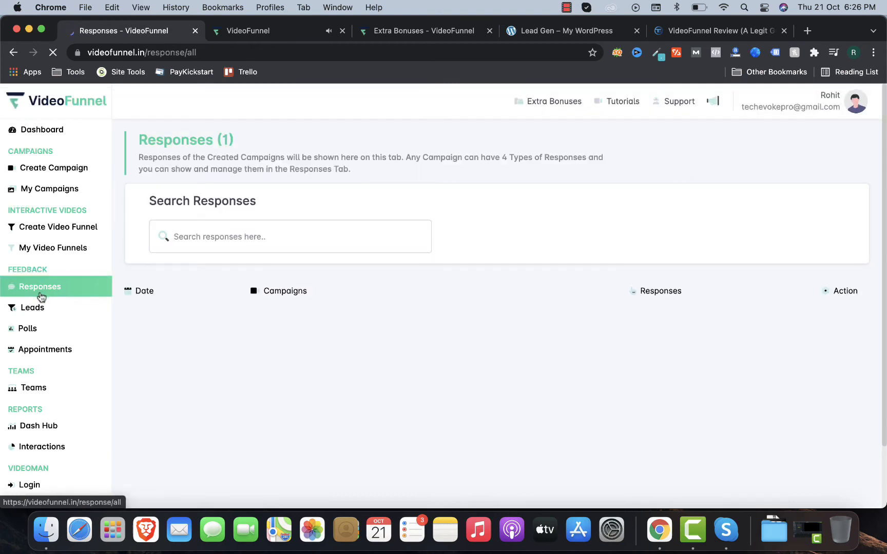
left_click(58, 305)
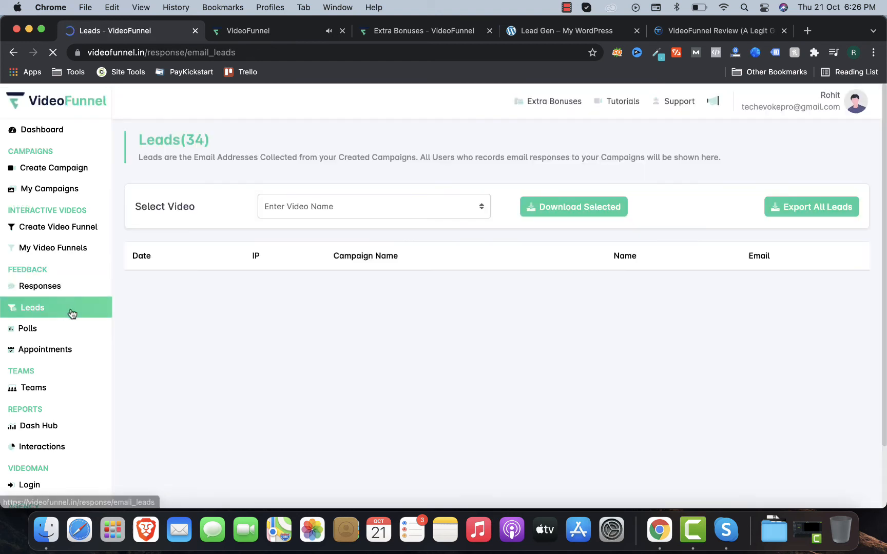
left_click(53, 328)
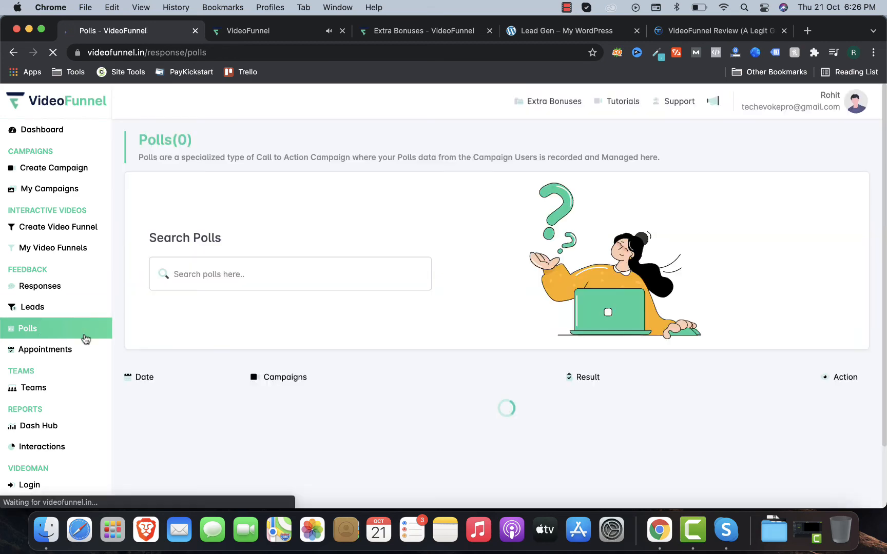
left_click(64, 288)
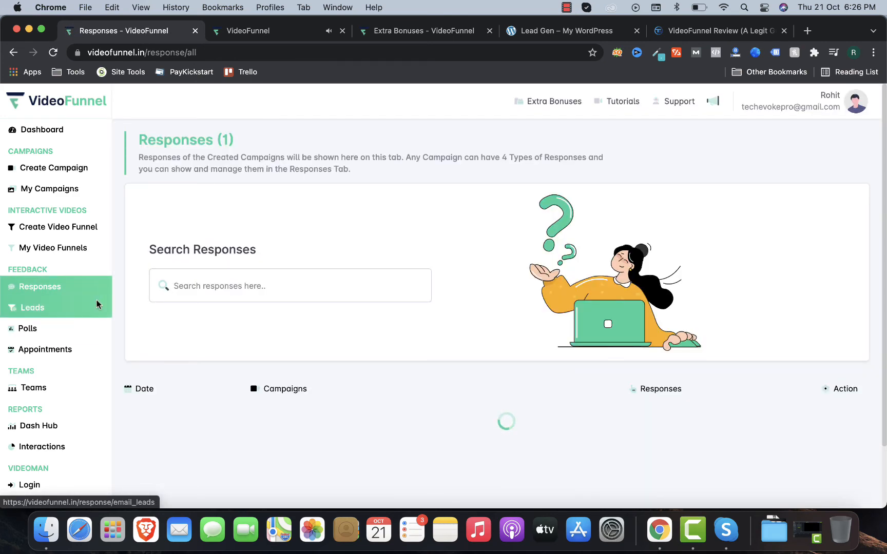
Step: Revisit Leads and Polls, then open Appointments down to its one booked appointment
scroll(204, 328, "down", 3)
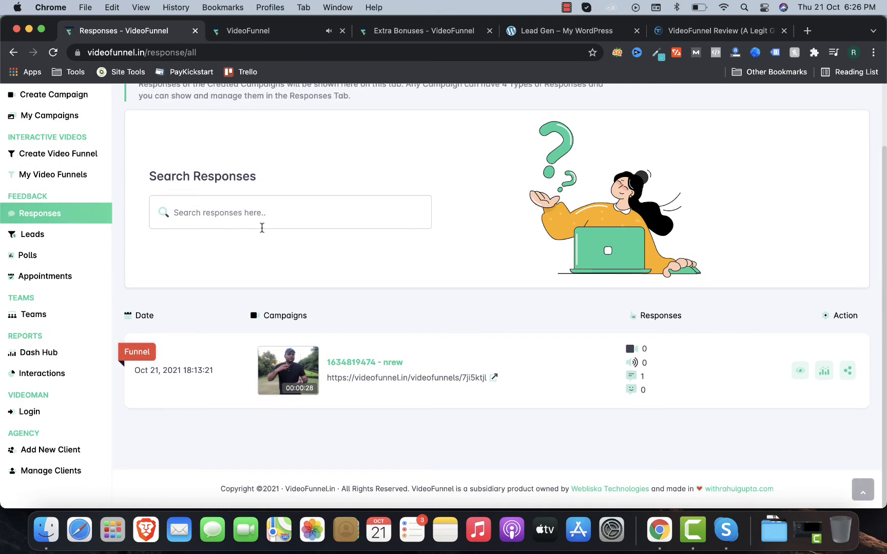
left_click(46, 240)
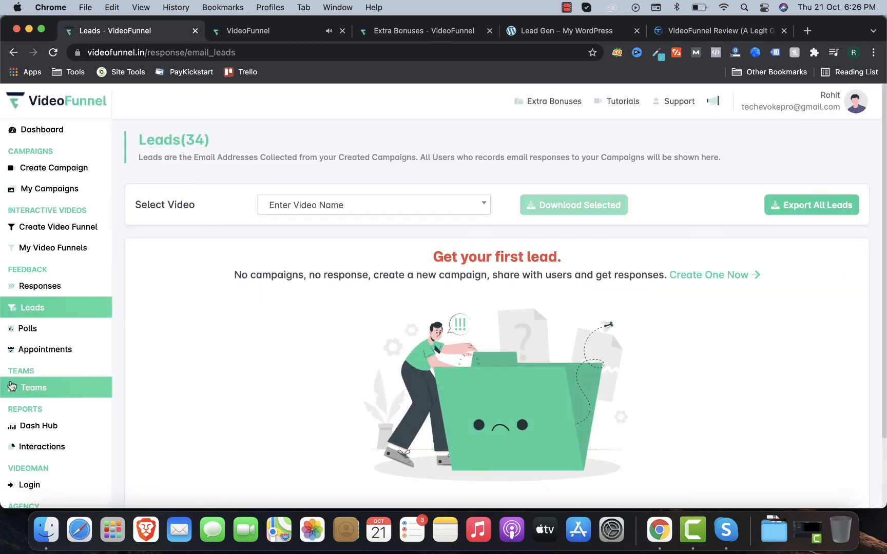
left_click(40, 334)
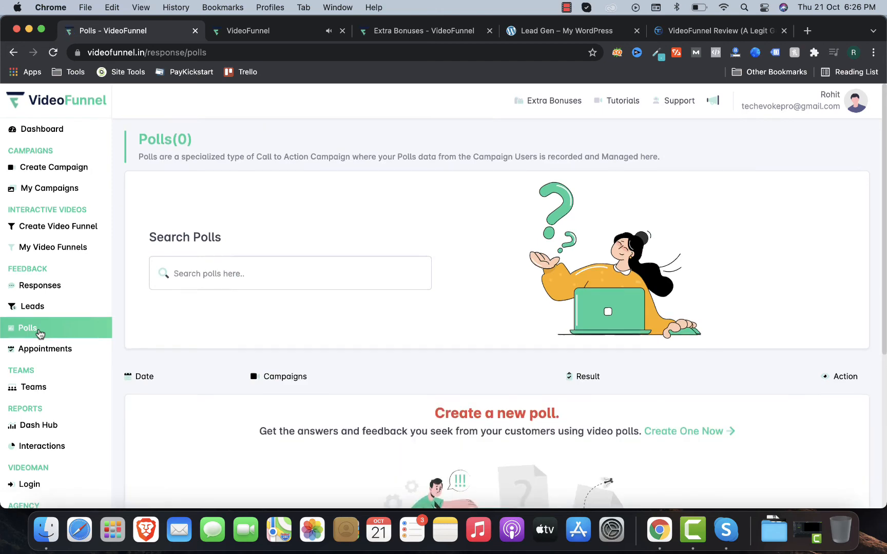
scroll(39, 335, "down", 5)
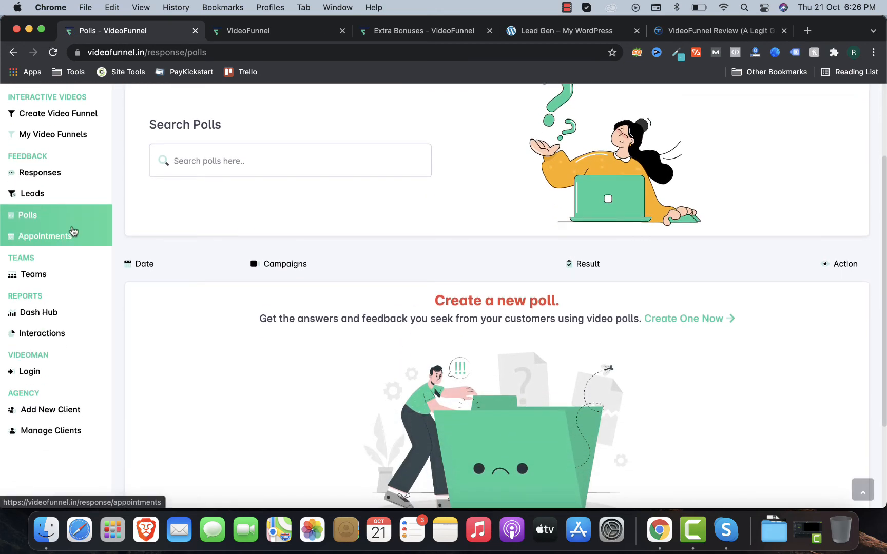
left_click(73, 231)
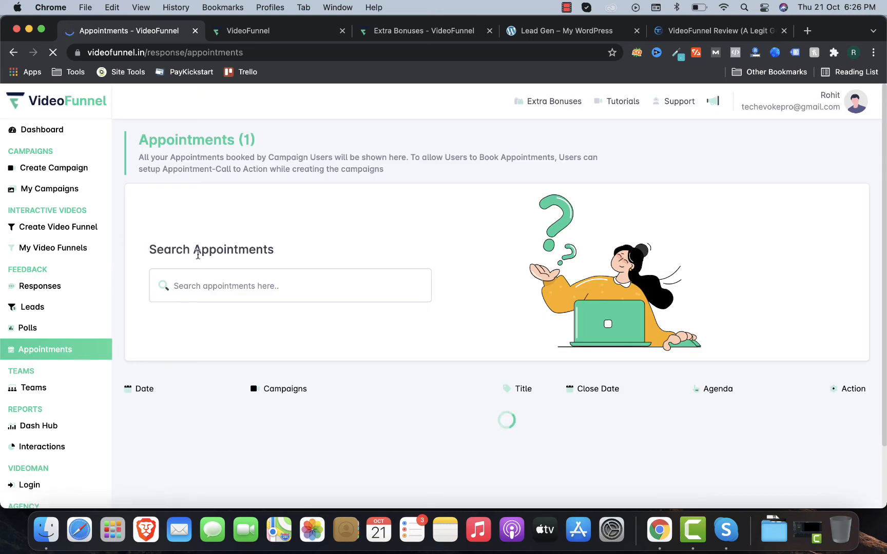
scroll(197, 253, "down", 3)
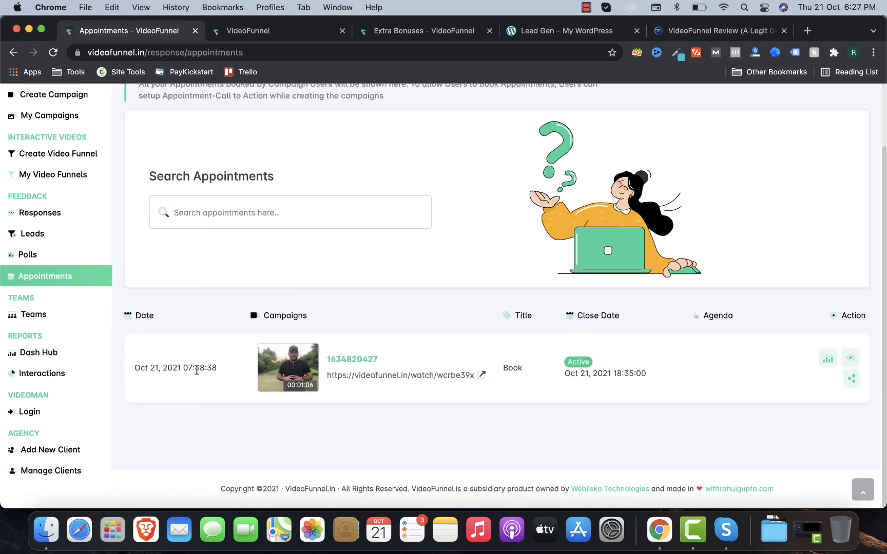
Step: Open the Teams page and scroll through the Dash Hub statistics
left_click(60, 322)
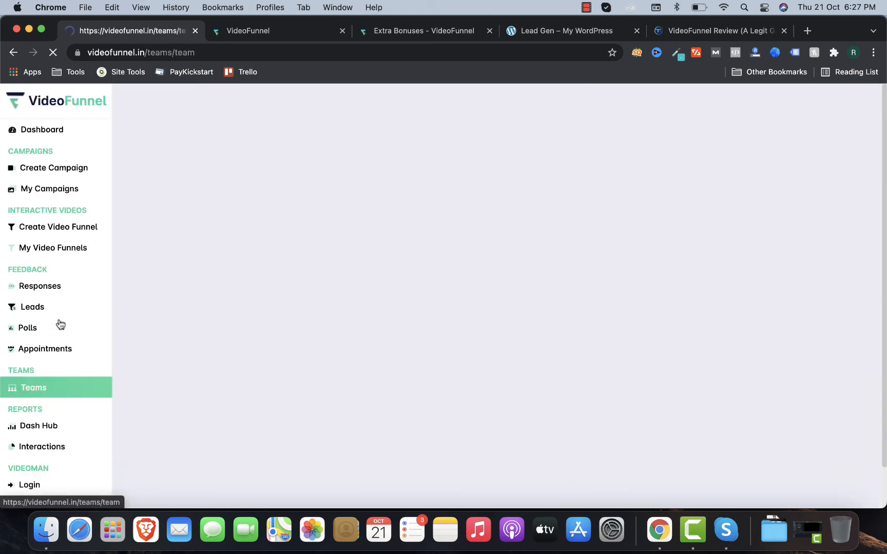
scroll(66, 334, "down", 5)
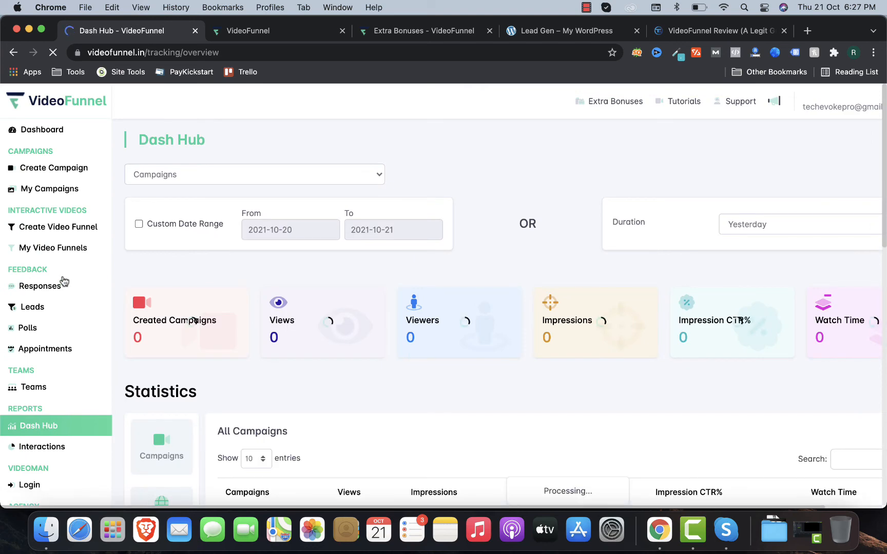
scroll(153, 408, "down", 4)
scroll(241, 296, "down", 3)
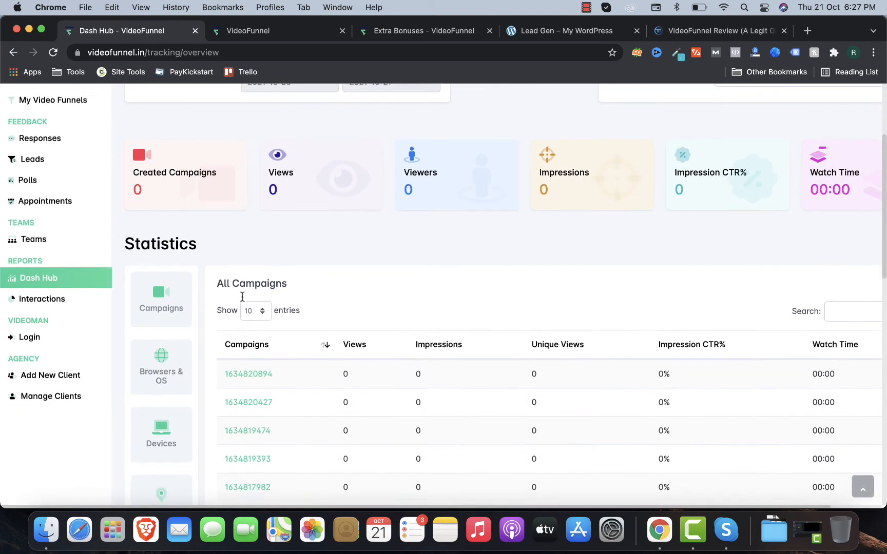
scroll(298, 224, "up", 2)
scroll(298, 223, "down", 1)
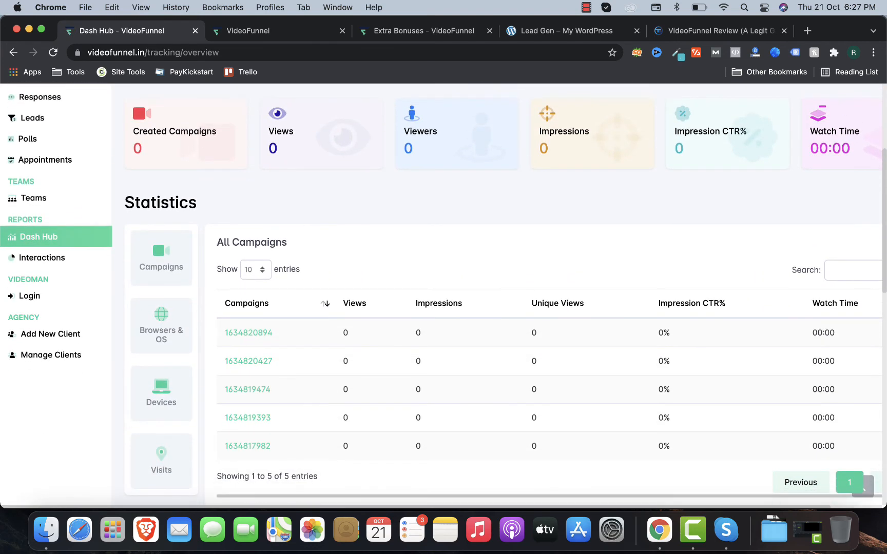
scroll(267, 329, "up", 4)
scroll(23, 390, "down", 2)
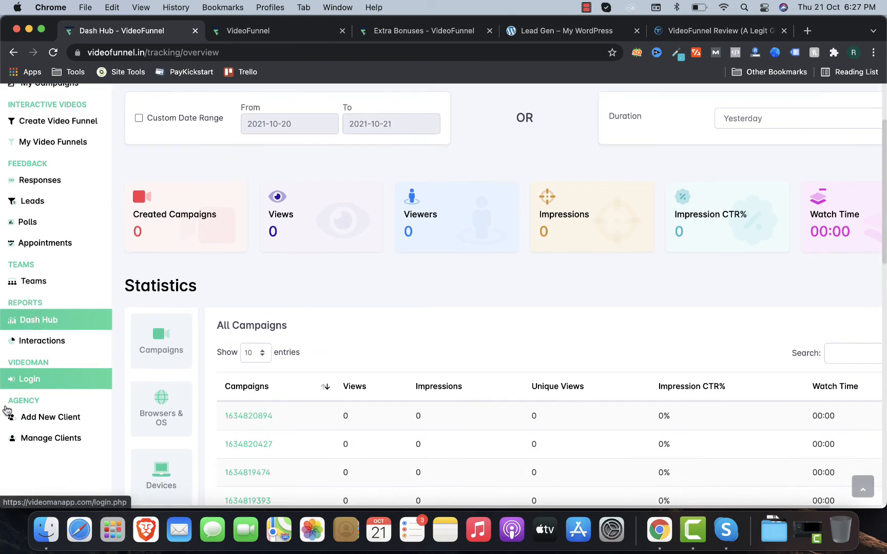
Step: Open the Interactions report and scroll to the All Campaigns table of five campaigns
left_click(45, 306)
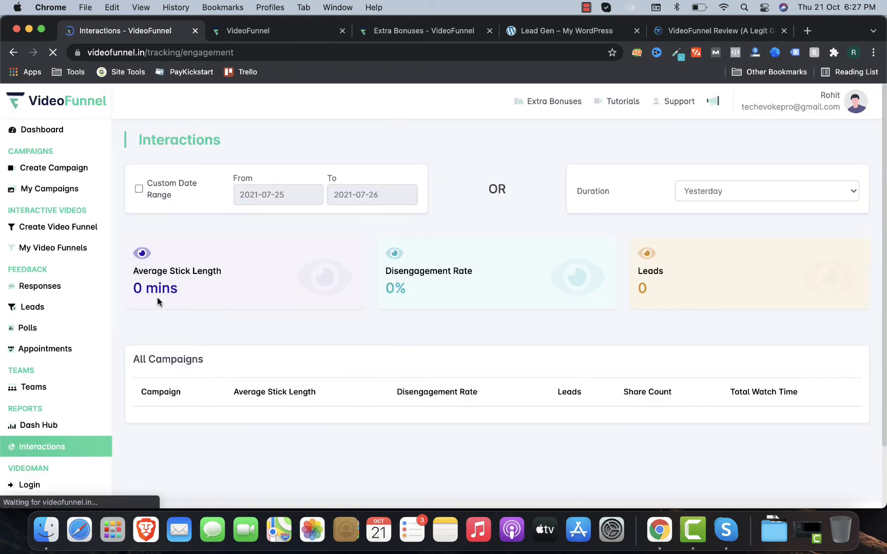
scroll(195, 299, "down", 5)
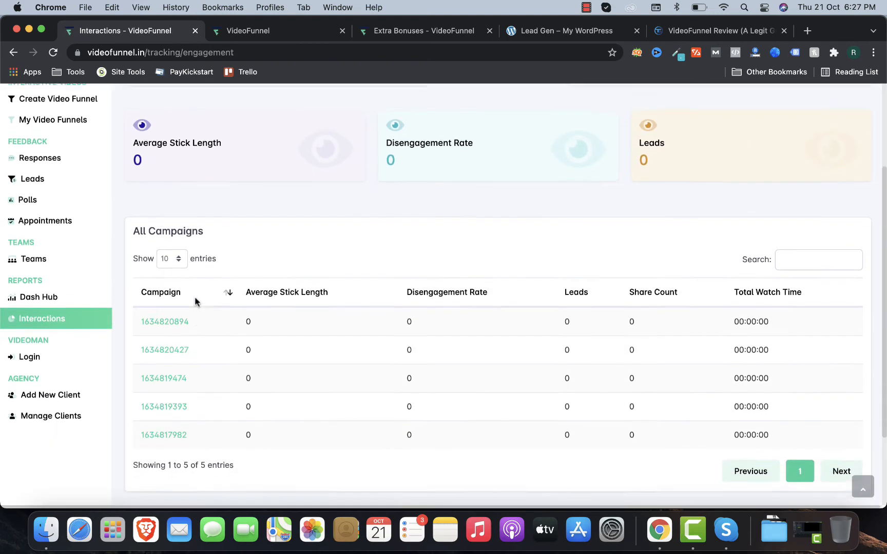
scroll(246, 353, "up", 3)
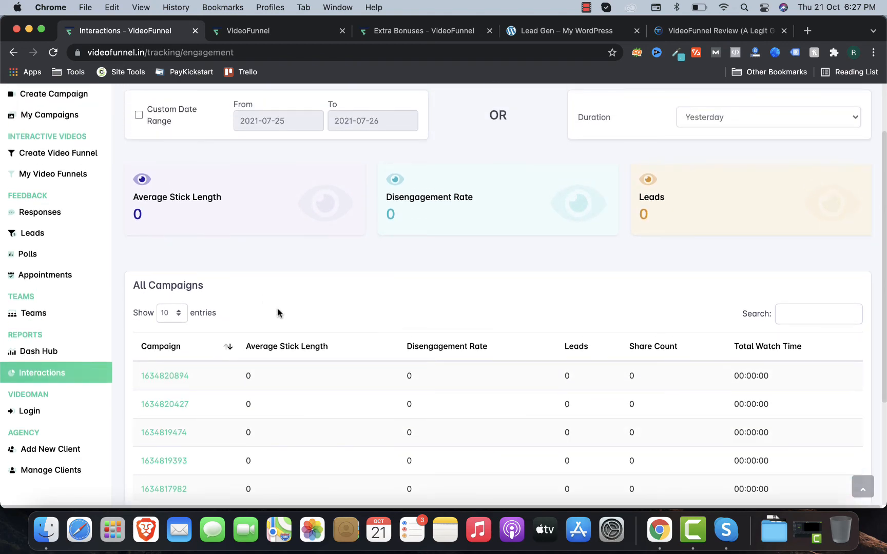
scroll(277, 313, "down", 5)
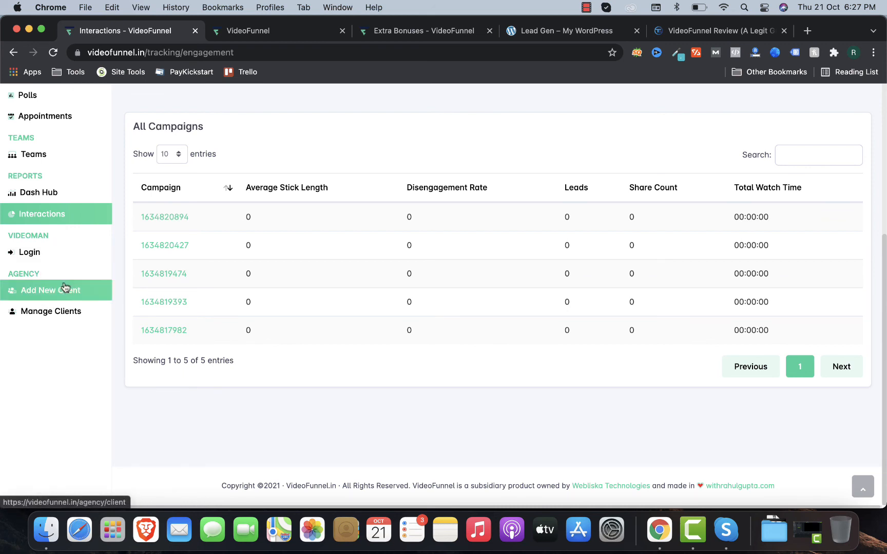
Step: Scroll to the Agency Elite and Lite upgrade plans, then return to the VideoFunnel review article
scroll(61, 292, "down", 3)
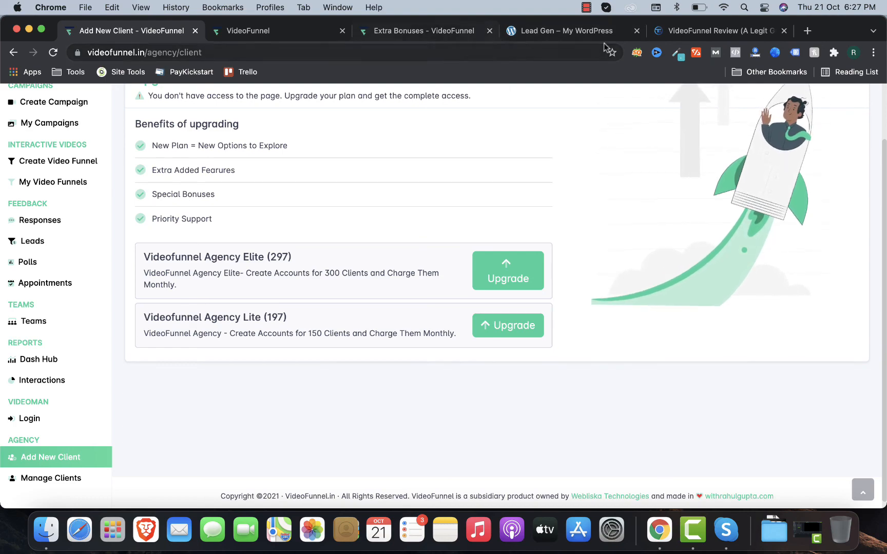
left_click(713, 31)
scroll(389, 256, "down", 15)
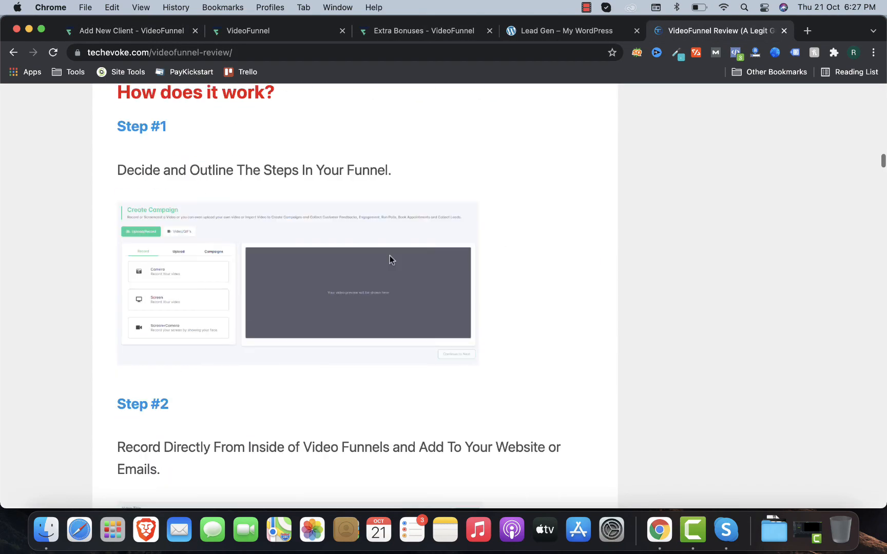
scroll(389, 259, "down", 20)
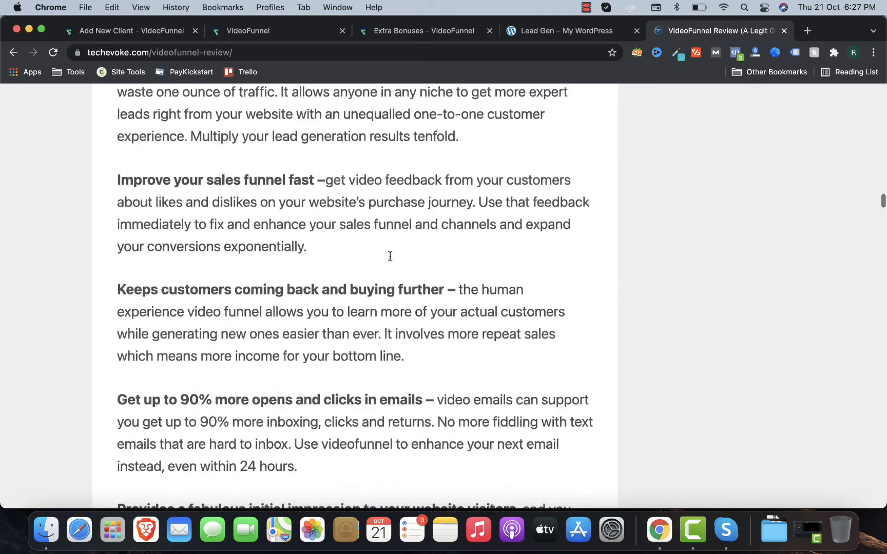
scroll(389, 257, "down", 20)
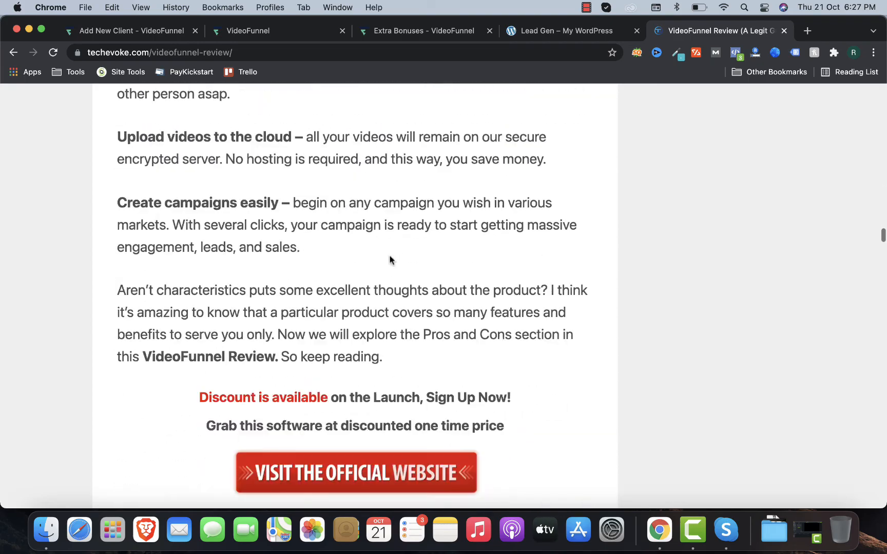
scroll(389, 259, "down", 15)
scroll(390, 257, "up", 5)
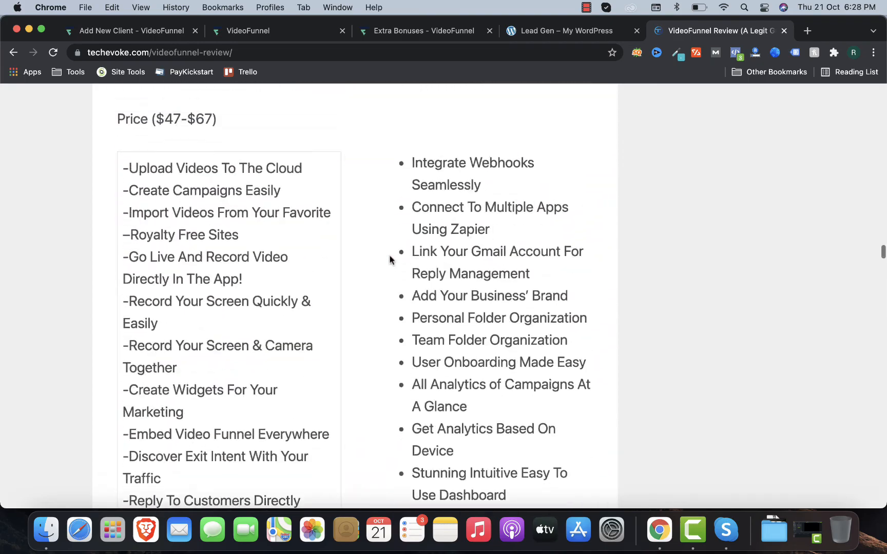
scroll(302, 234, "up", 3)
scroll(248, 248, "down", 10)
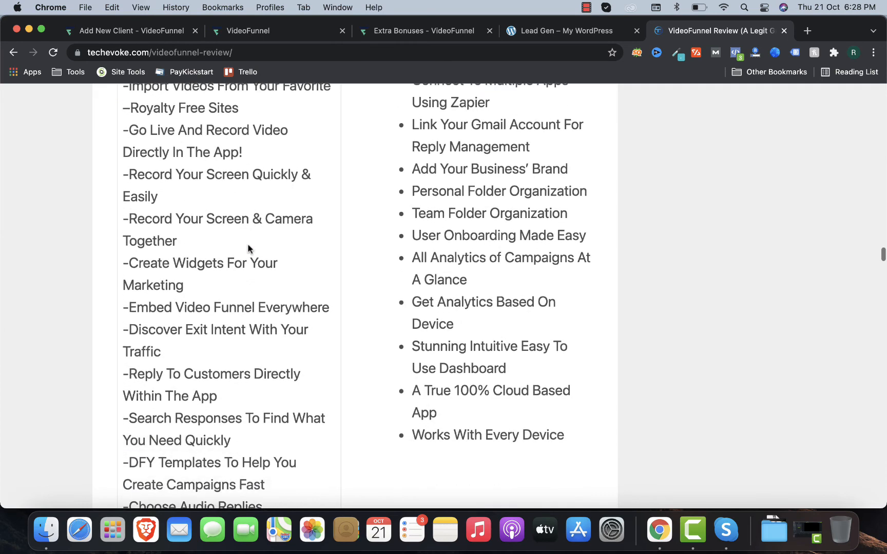
scroll(248, 248, "down", 5)
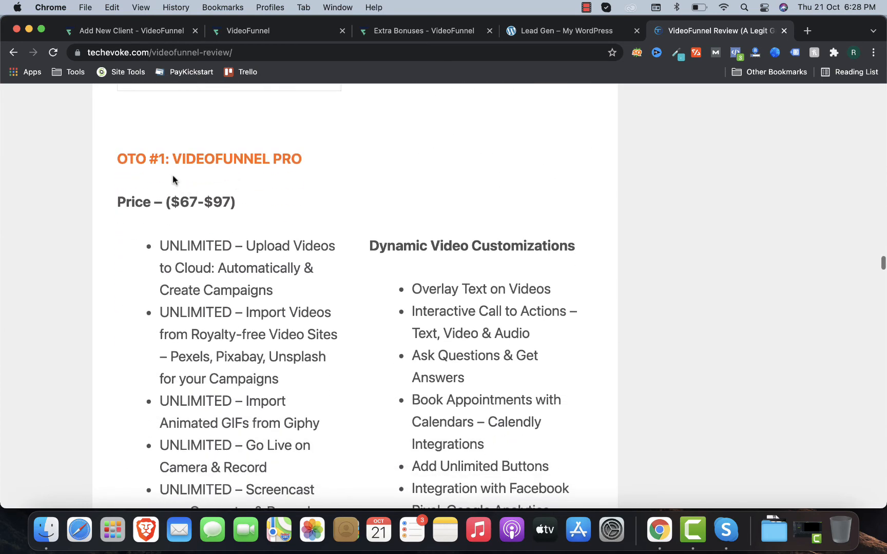
scroll(239, 168, "down", 1)
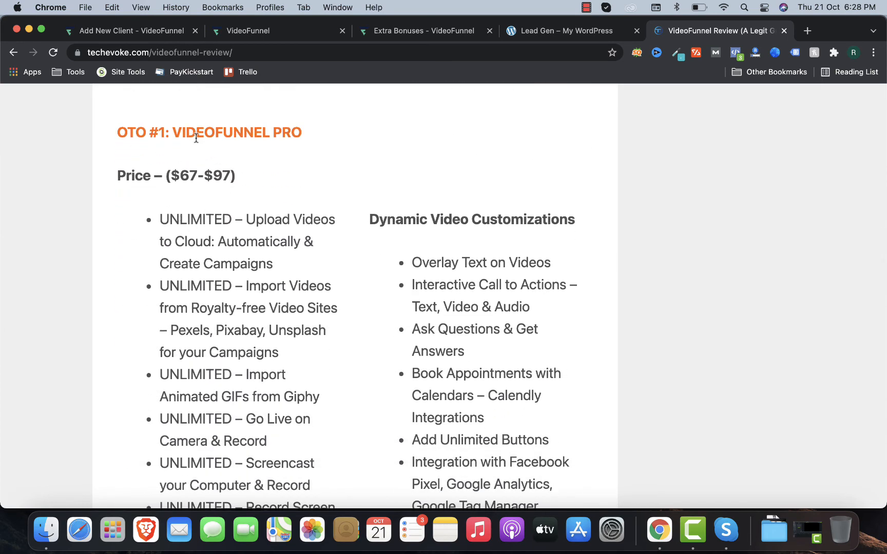
scroll(286, 146, "down", 1)
scroll(264, 280, "down", 10)
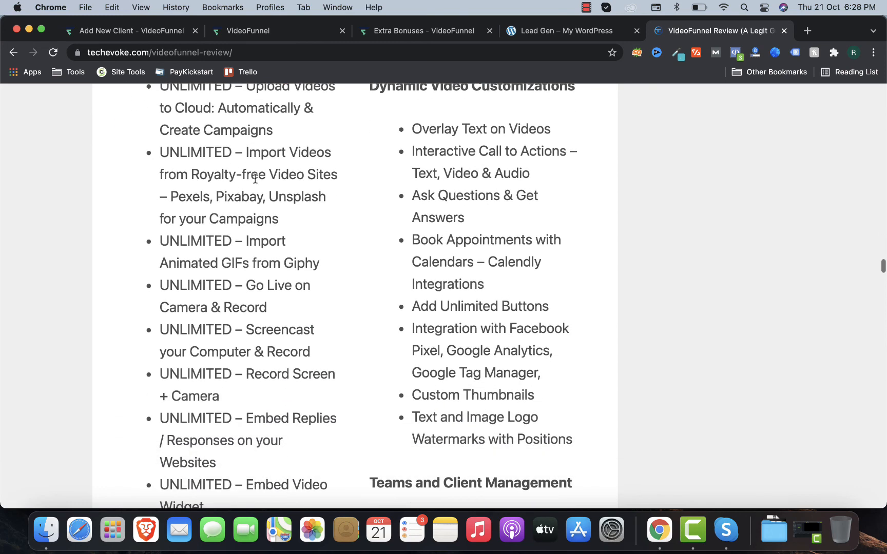
scroll(238, 326, "down", 15)
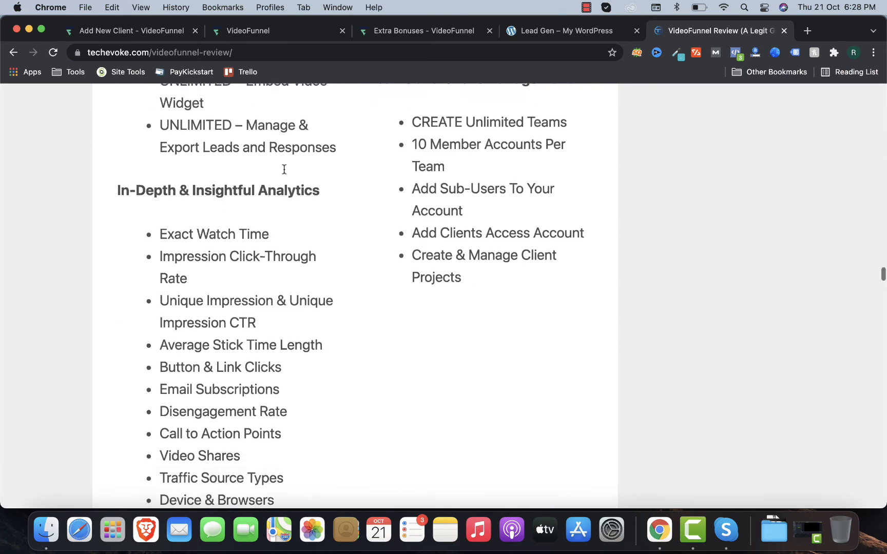
scroll(283, 168, "down", 9)
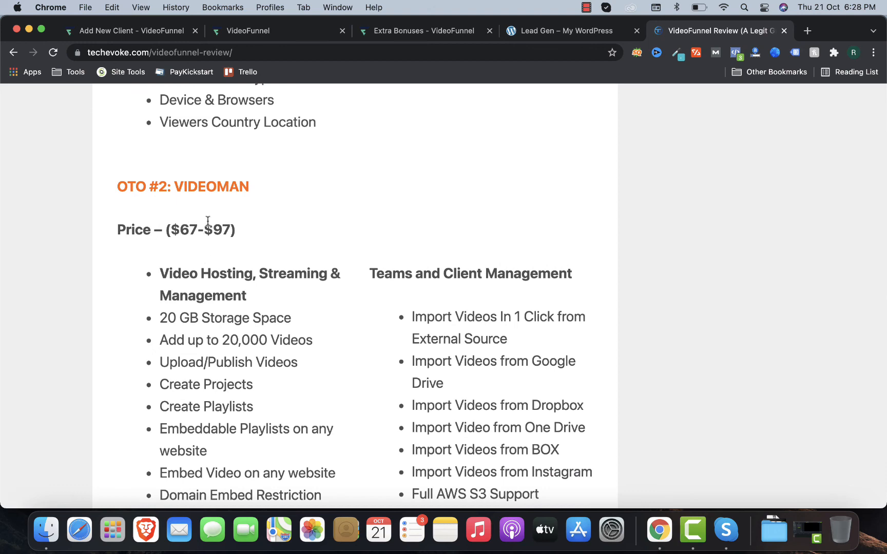
scroll(220, 257, "down", 3)
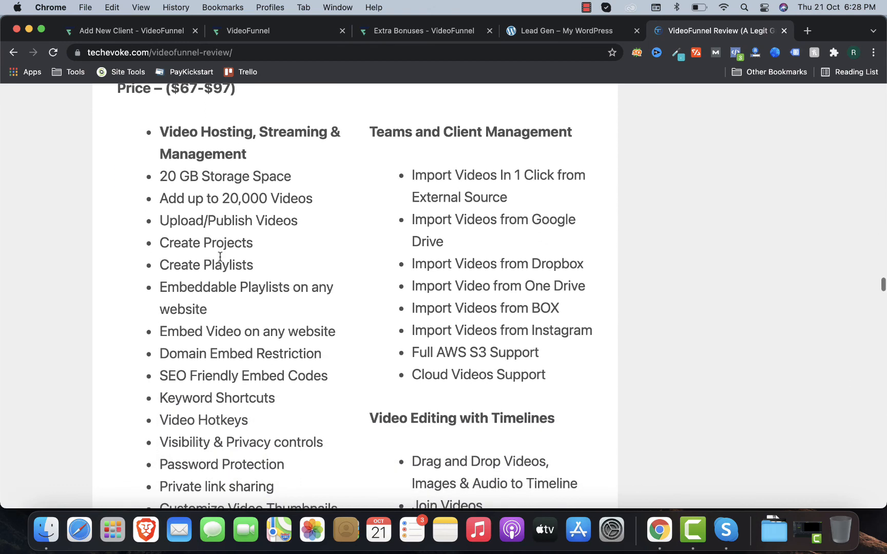
scroll(220, 257, "down", 20)
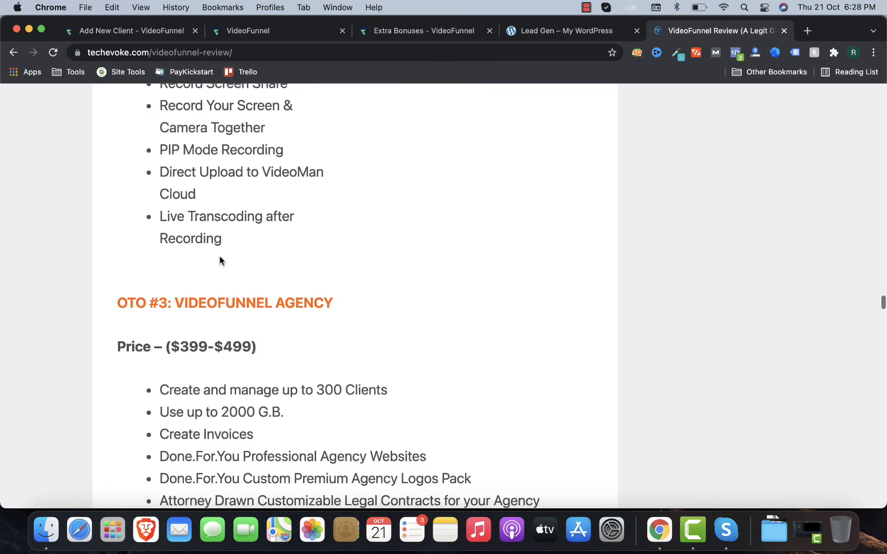
scroll(219, 259, "down", 2)
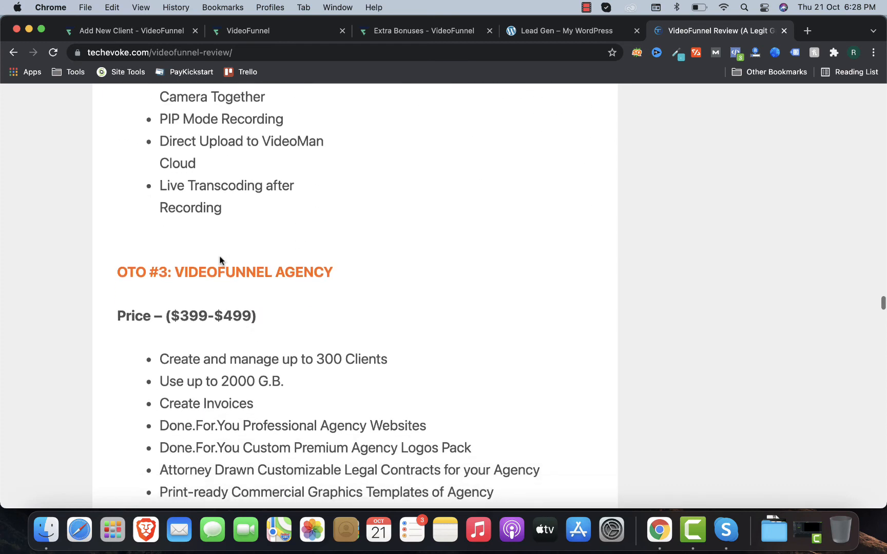
scroll(222, 275, "down", 5)
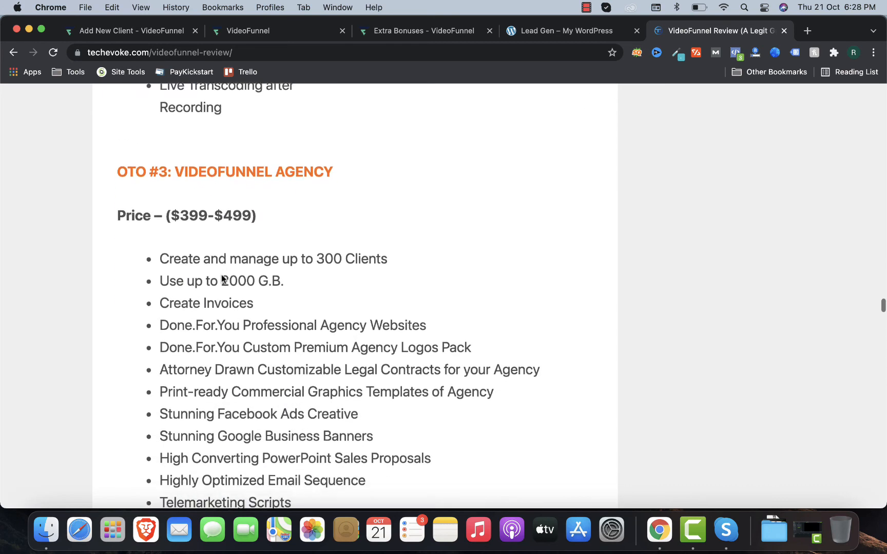
left_click_drag(180, 249, 293, 261)
left_click(301, 264)
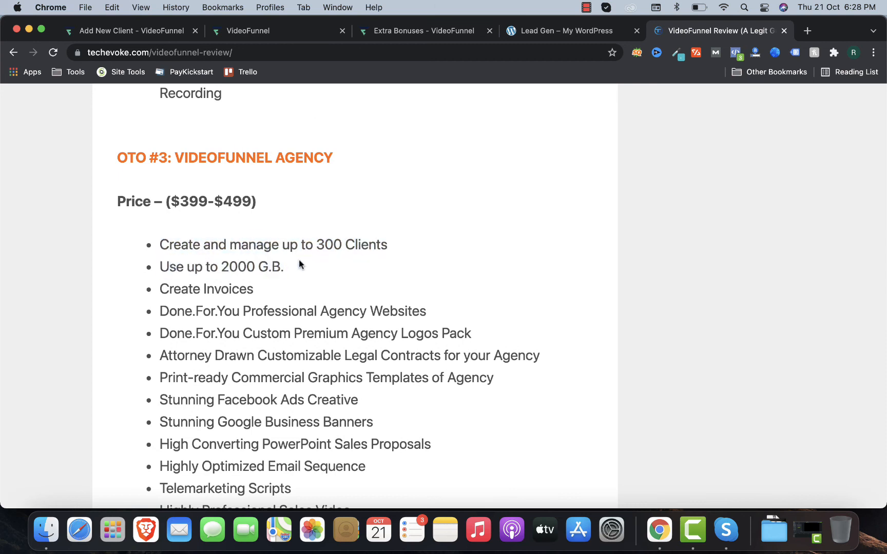
scroll(300, 265, "down", 2)
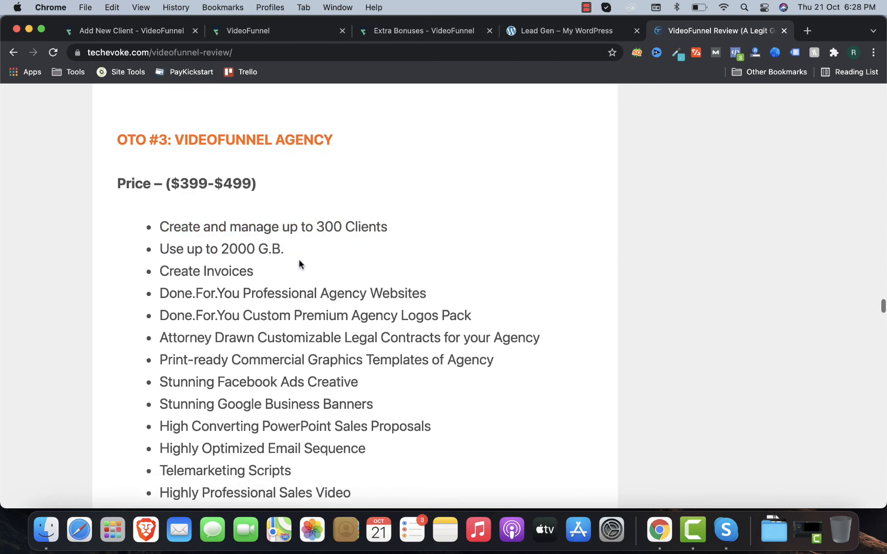
scroll(249, 240, "down", 1)
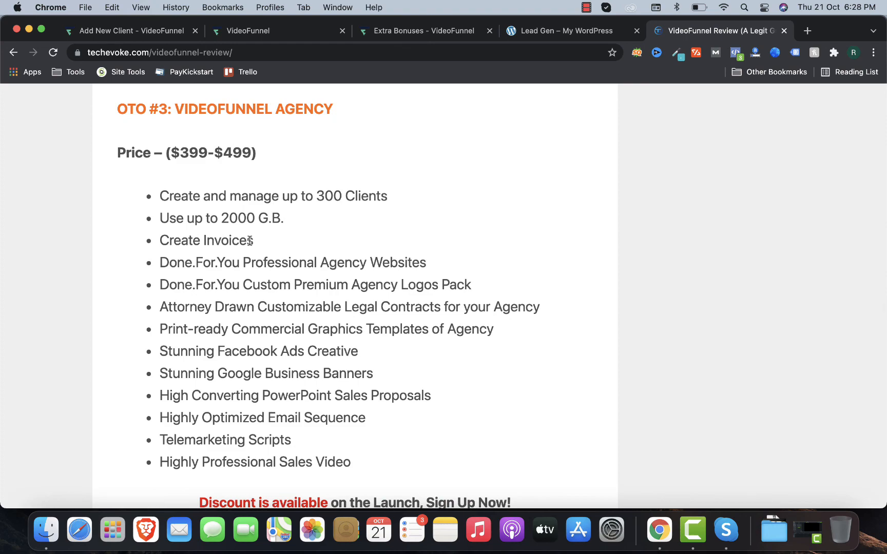
scroll(249, 240, "down", 10)
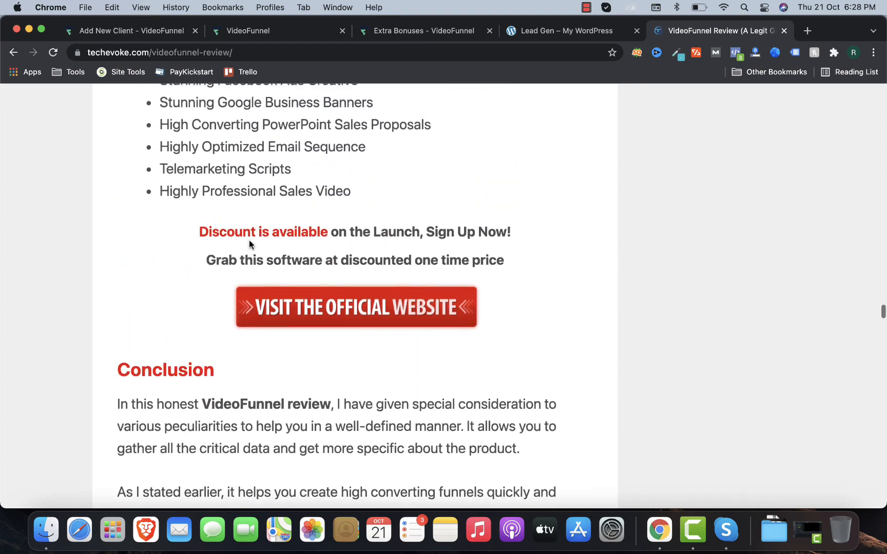
scroll(249, 245, "up", 15)
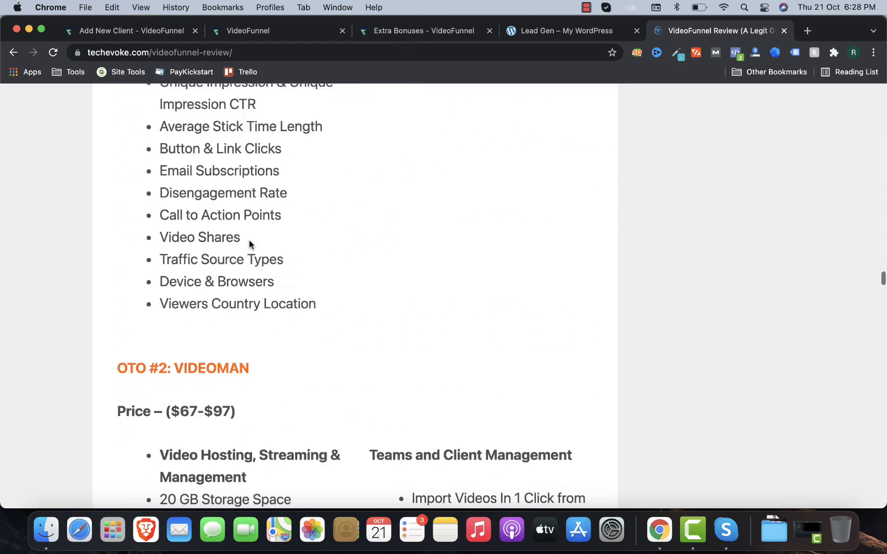
scroll(249, 245, "up", 20)
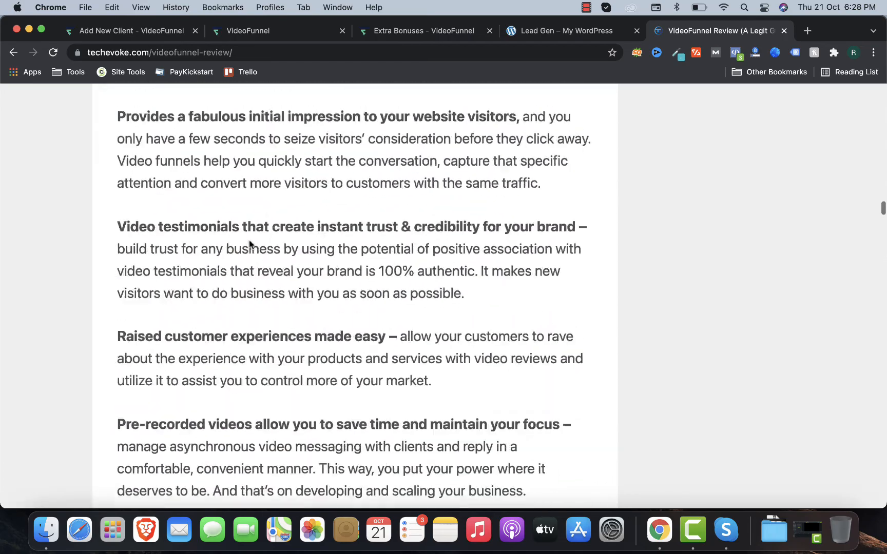
scroll(249, 243, "up", 20)
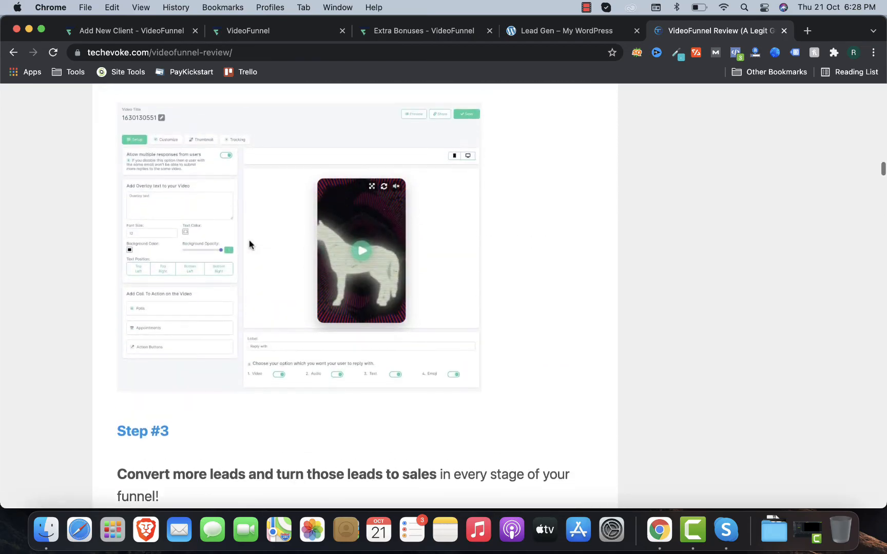
scroll(250, 244, "up", 20)
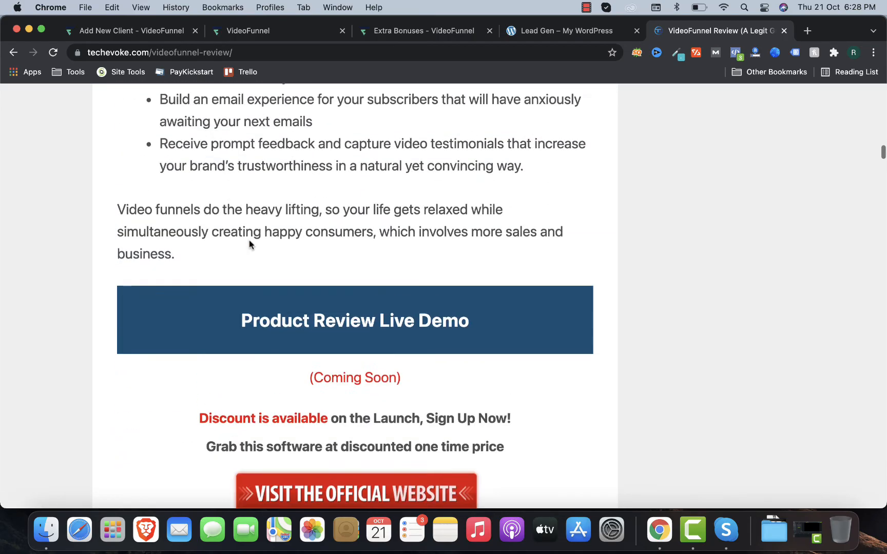
left_click(137, 31)
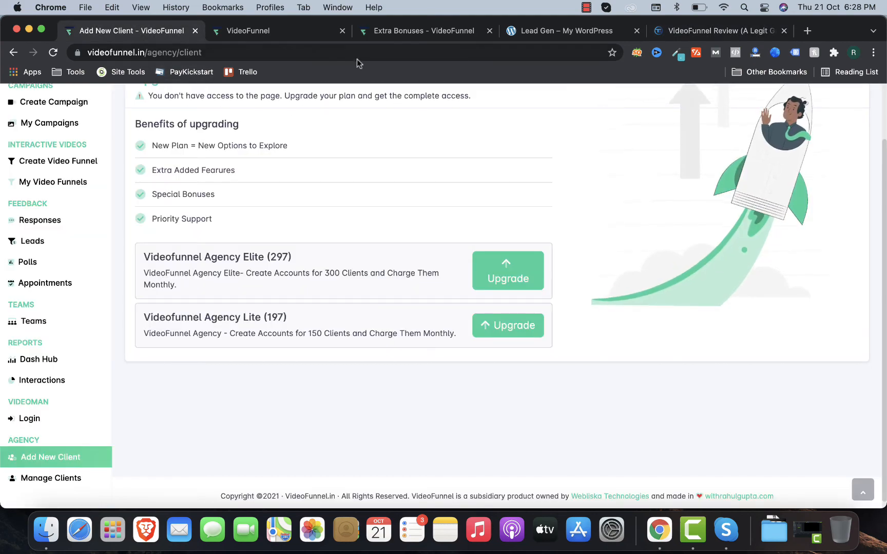
left_click(685, 40)
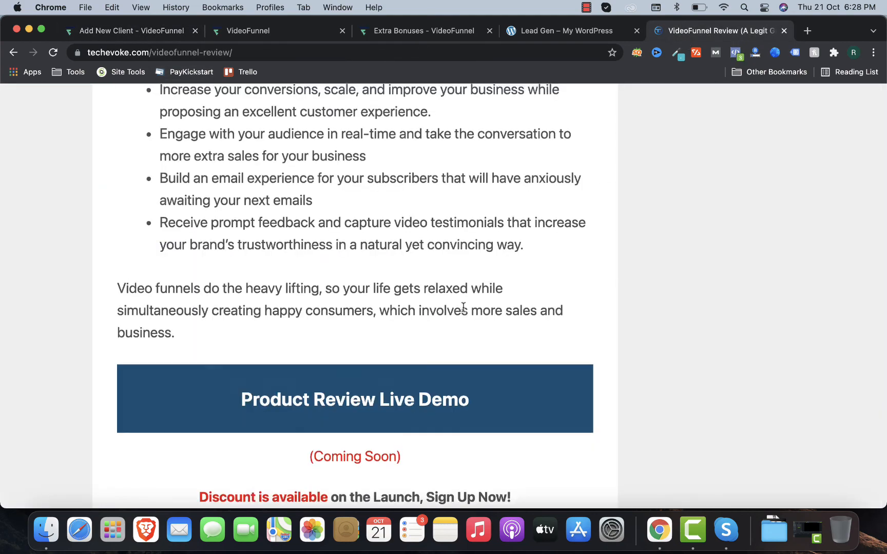
scroll(463, 308, "up", 15)
scroll(463, 311, "down", 1)
scroll(463, 311, "up", 3)
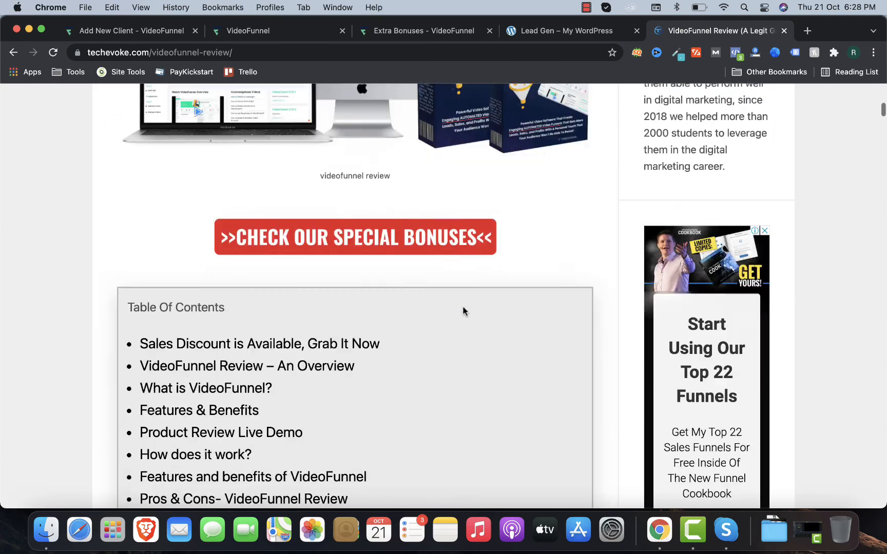
scroll(463, 310, "down", 15)
scroll(464, 309, "down", 20)
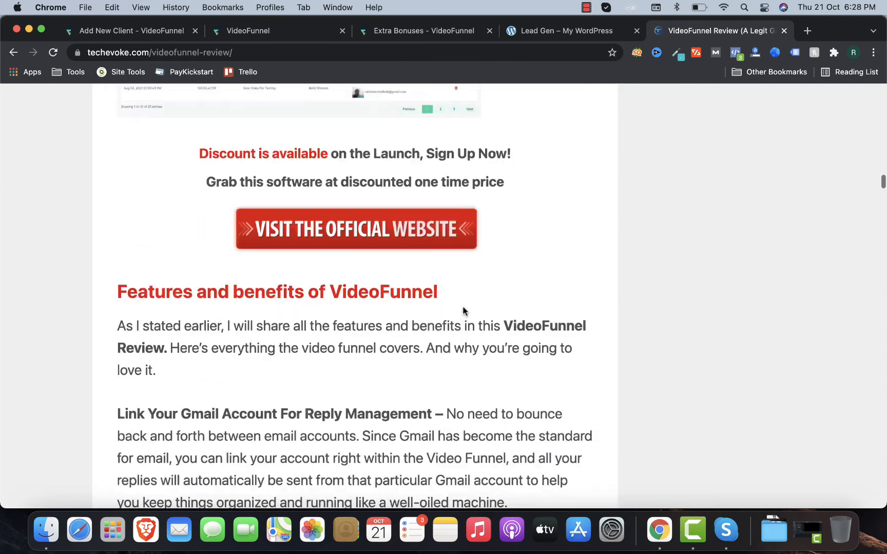